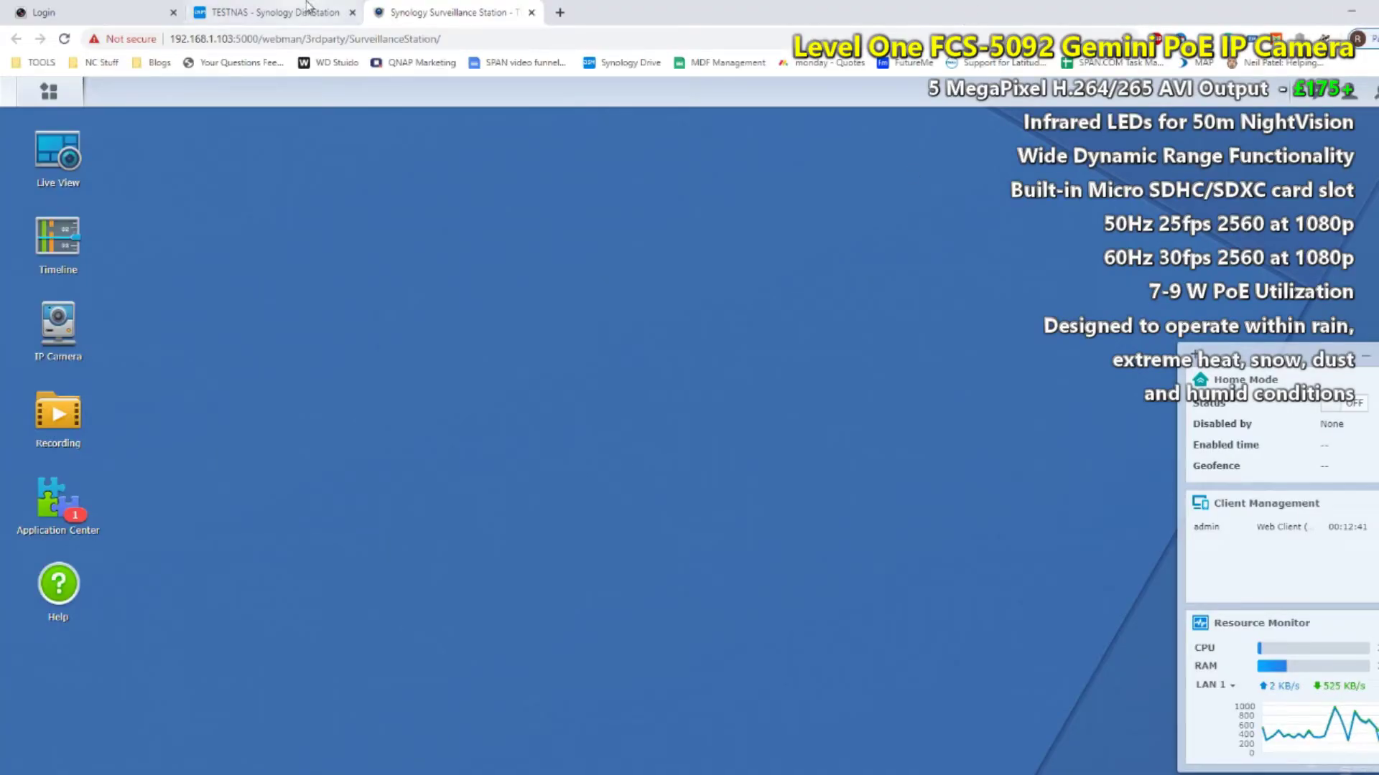
Look over the camera login page, the DiskStation desktop and Surveillance Station, and open the IP Camera list.
left_click(117, 7)
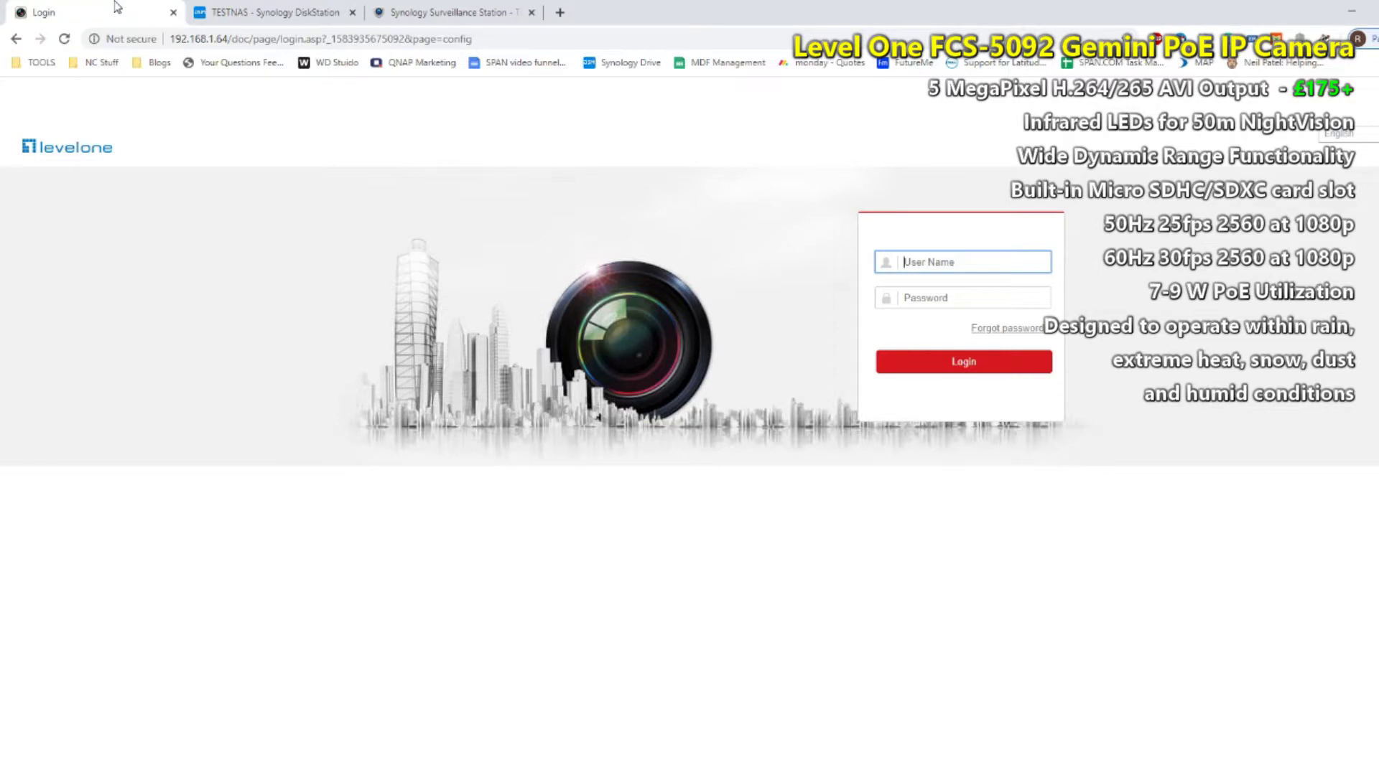
left_click(287, 15)
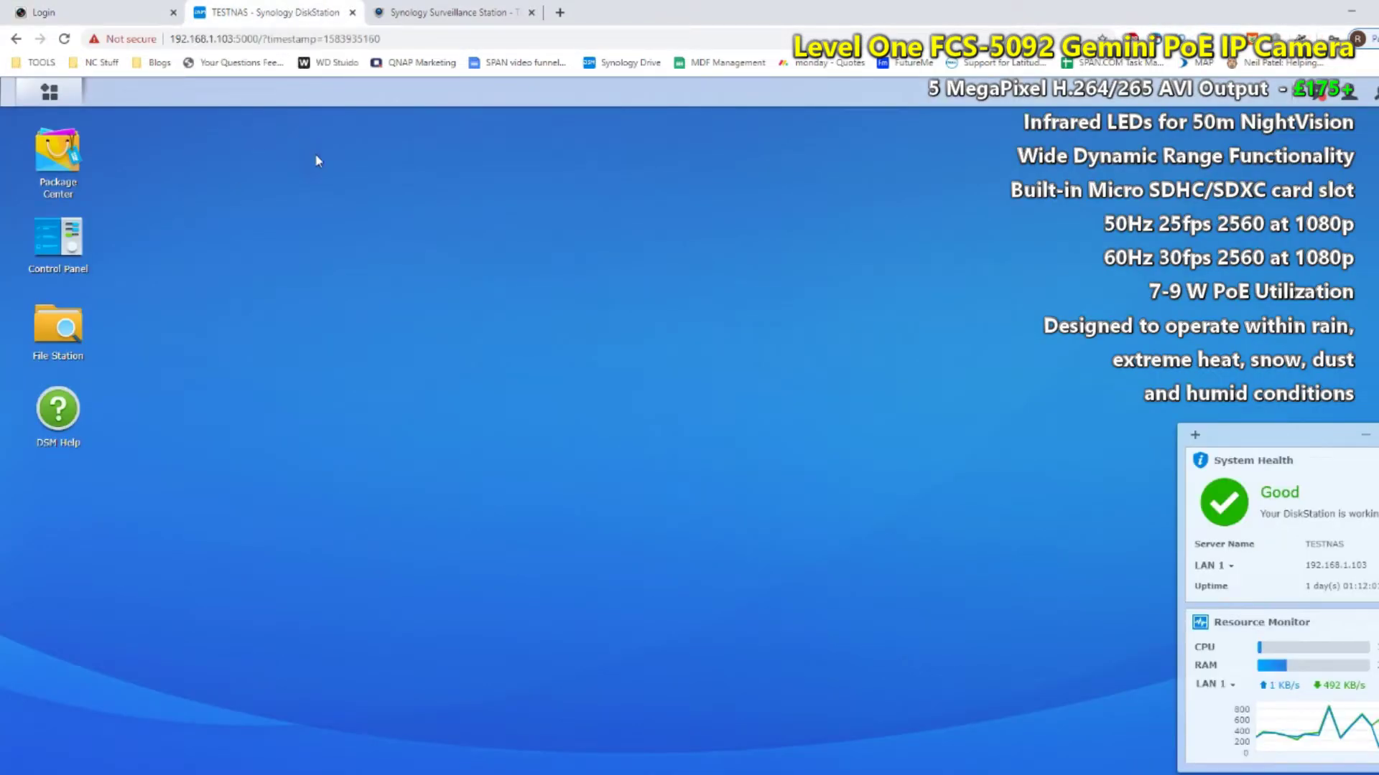
left_click(431, 14)
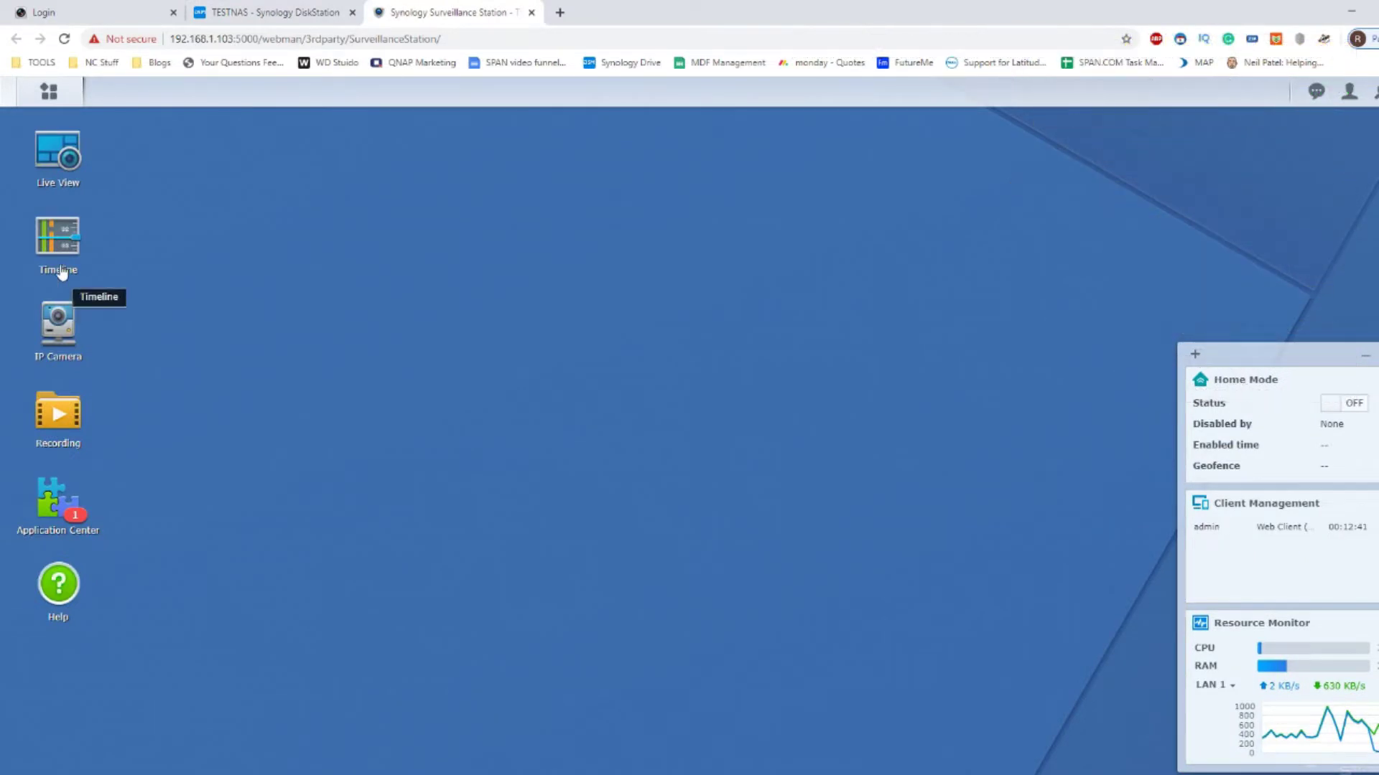
left_click(61, 312)
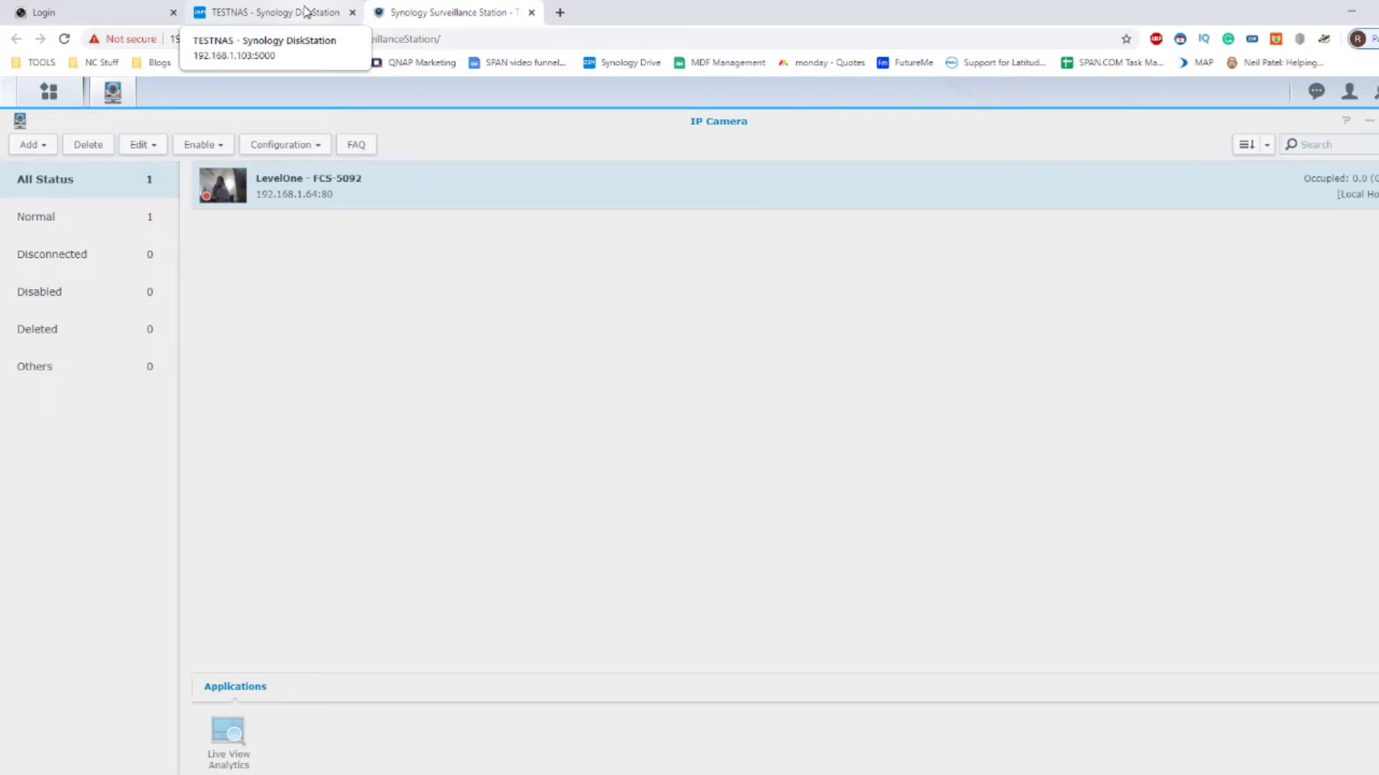
Browse the Surveillance Station applications and open Live View to watch the camera feed.
left_click(49, 91)
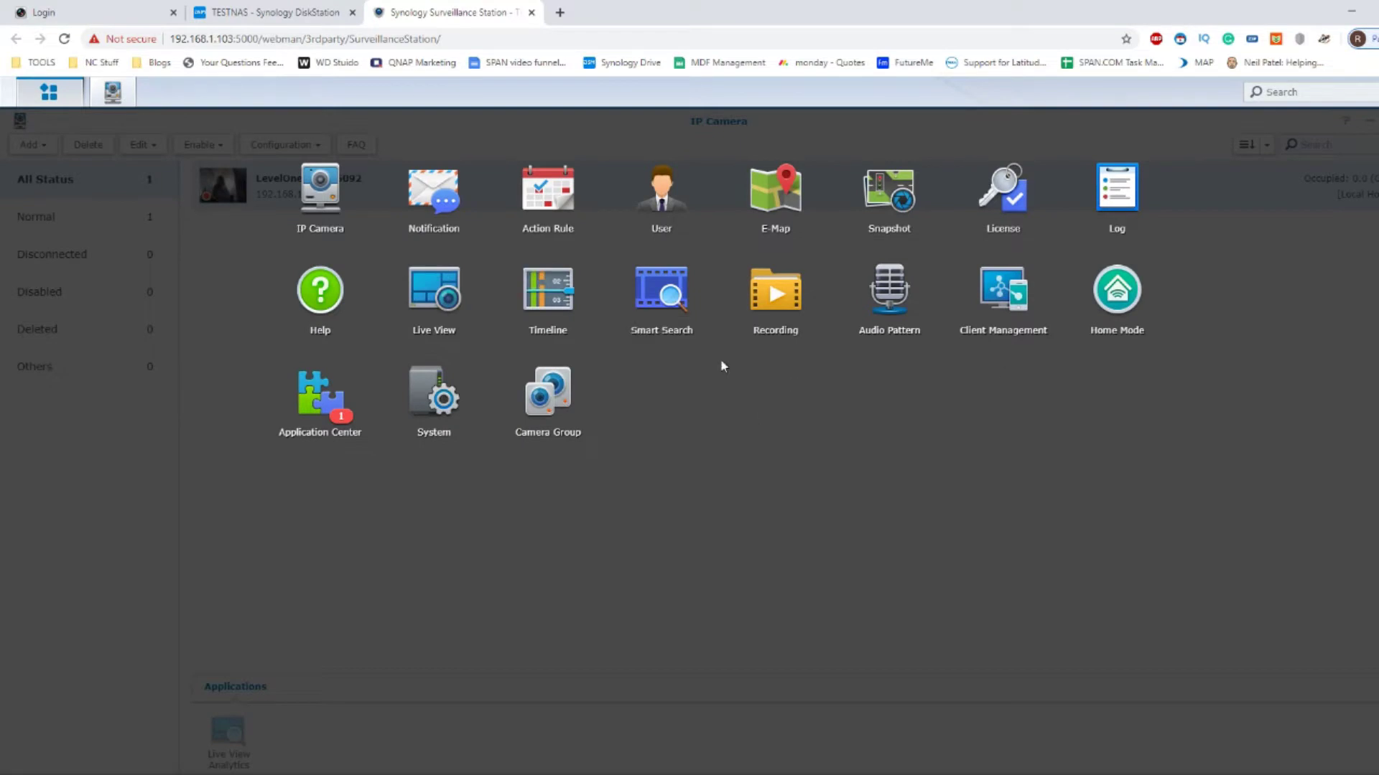
left_click(191, 270)
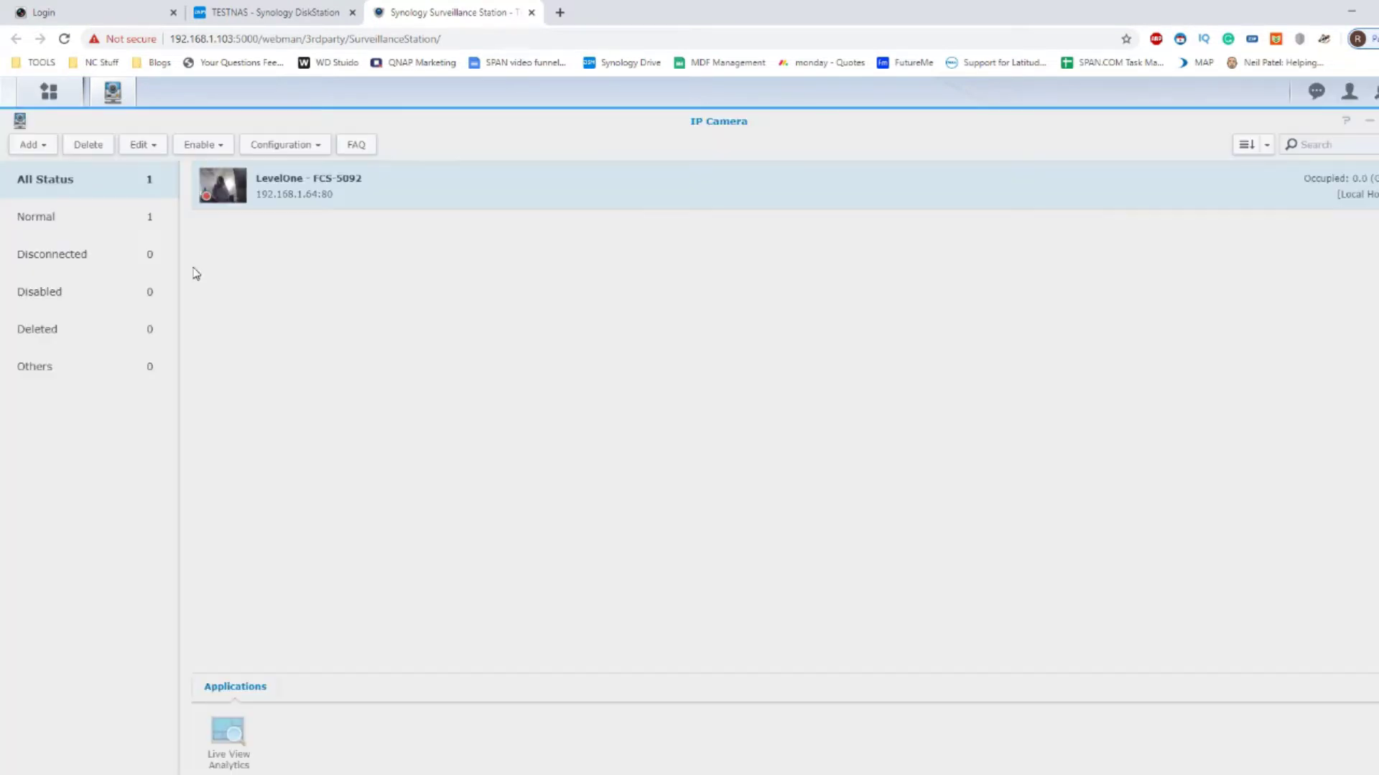
left_click(85, 97)
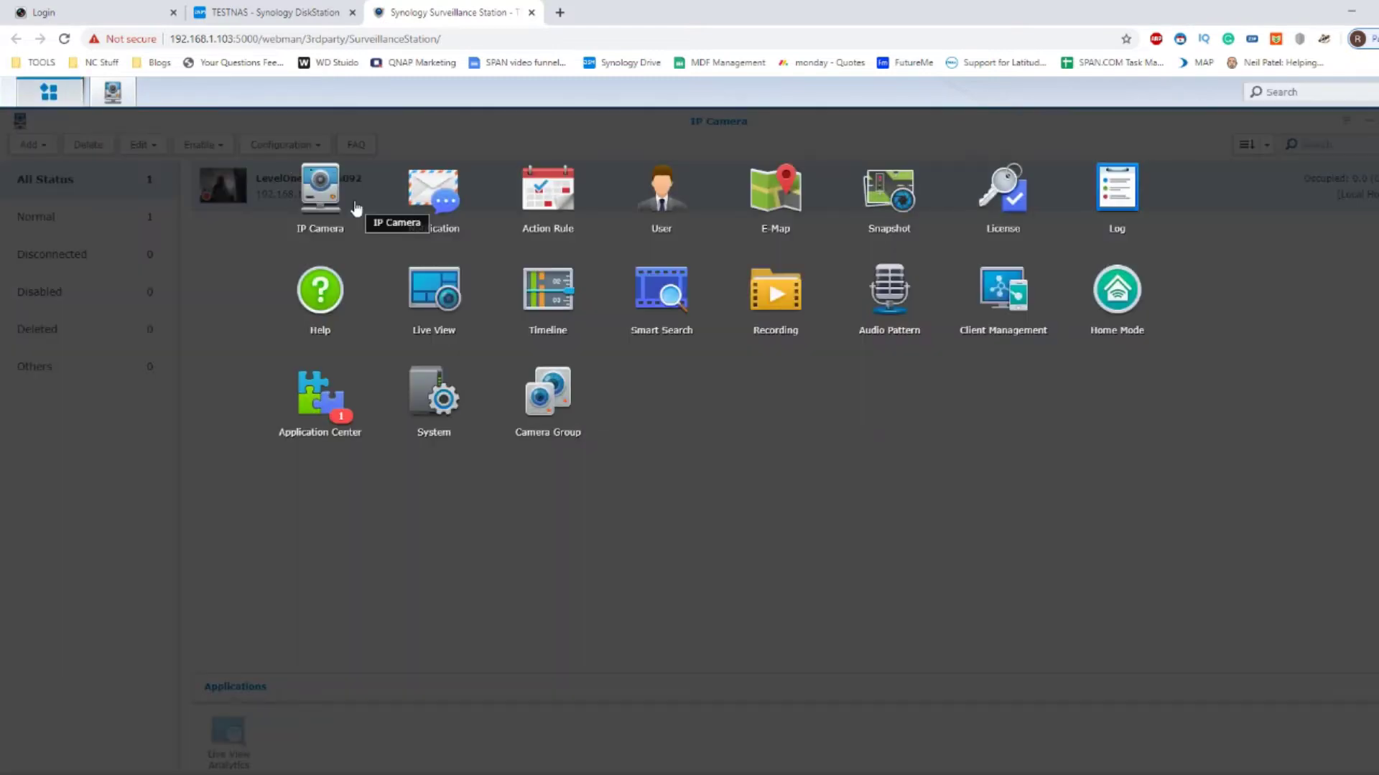
left_click(445, 290)
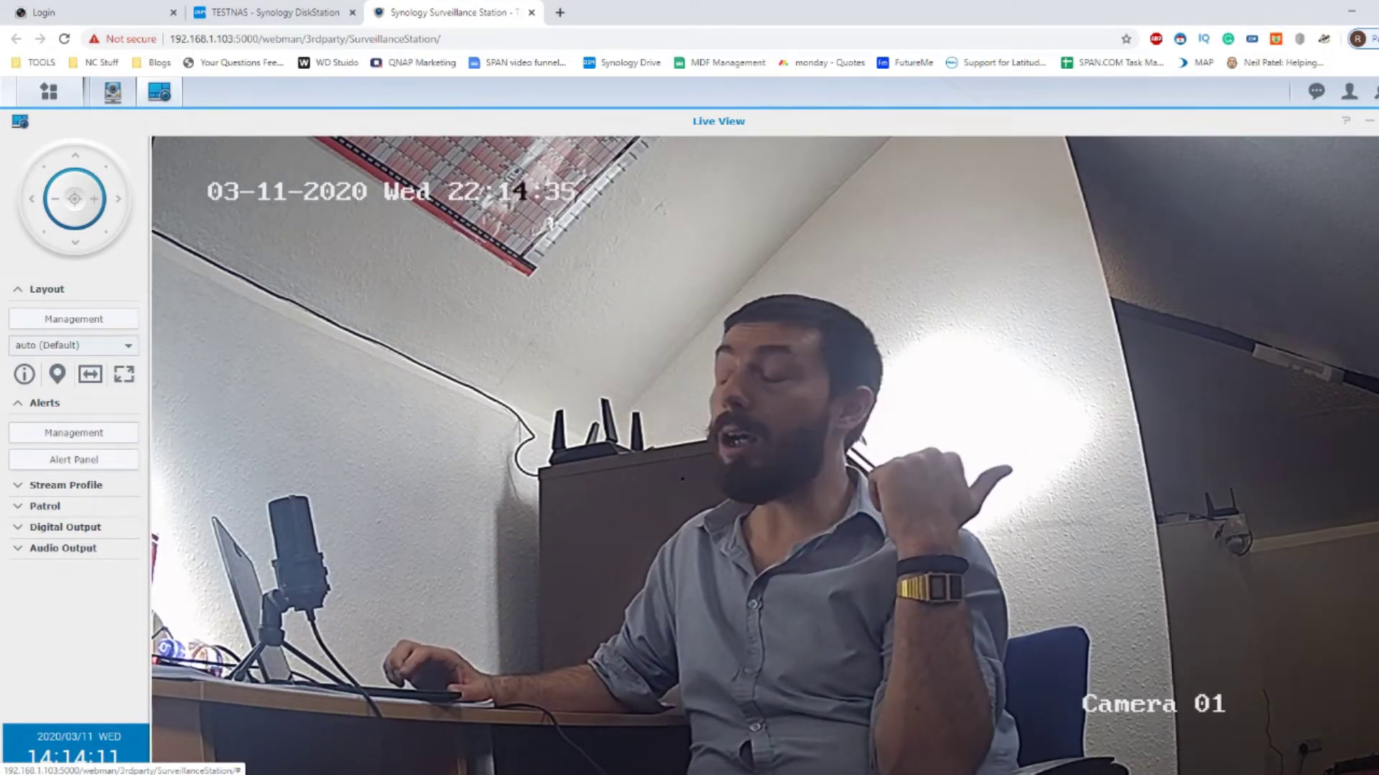
Zoom into the upper part of the live camera feed at 3.0x, pan around it, and reset the zoom.
mouse_move(331, 232)
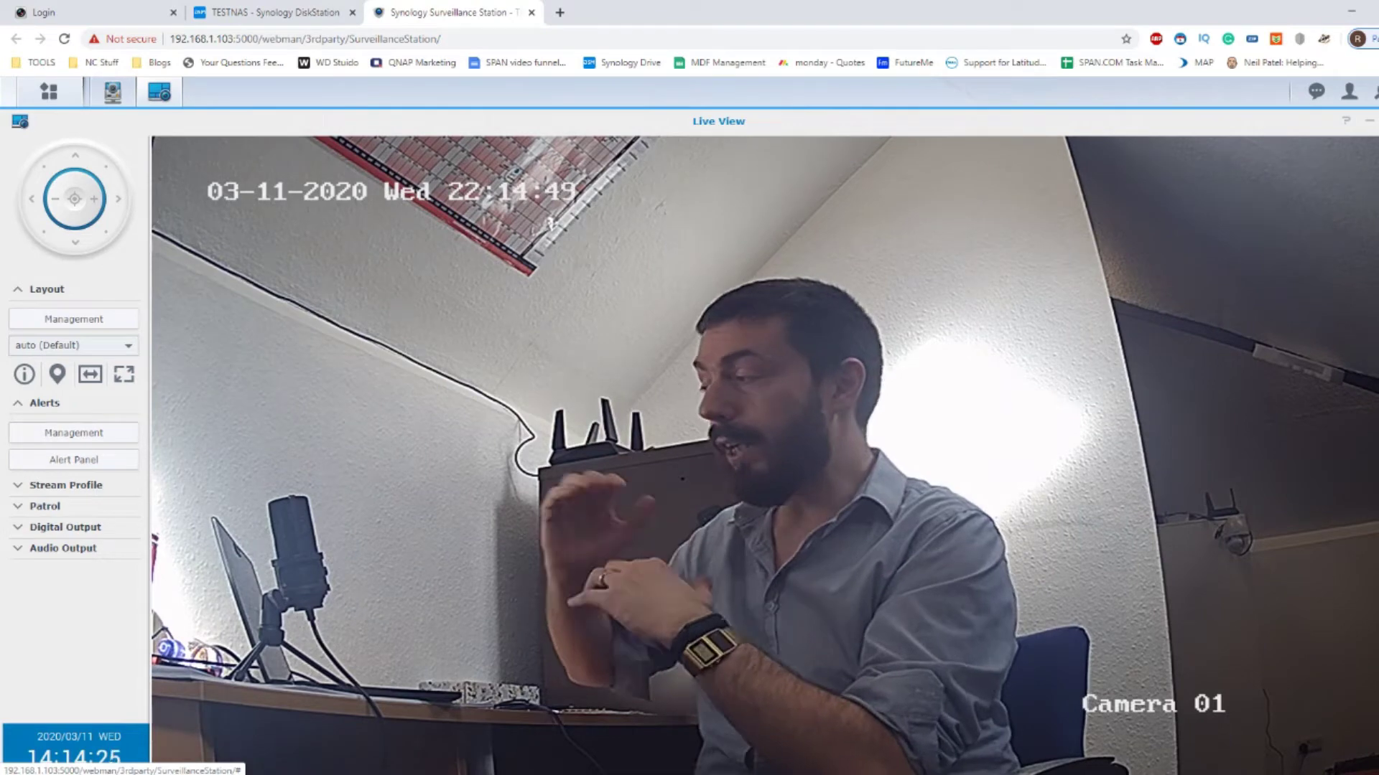
mouse_move(183, 198)
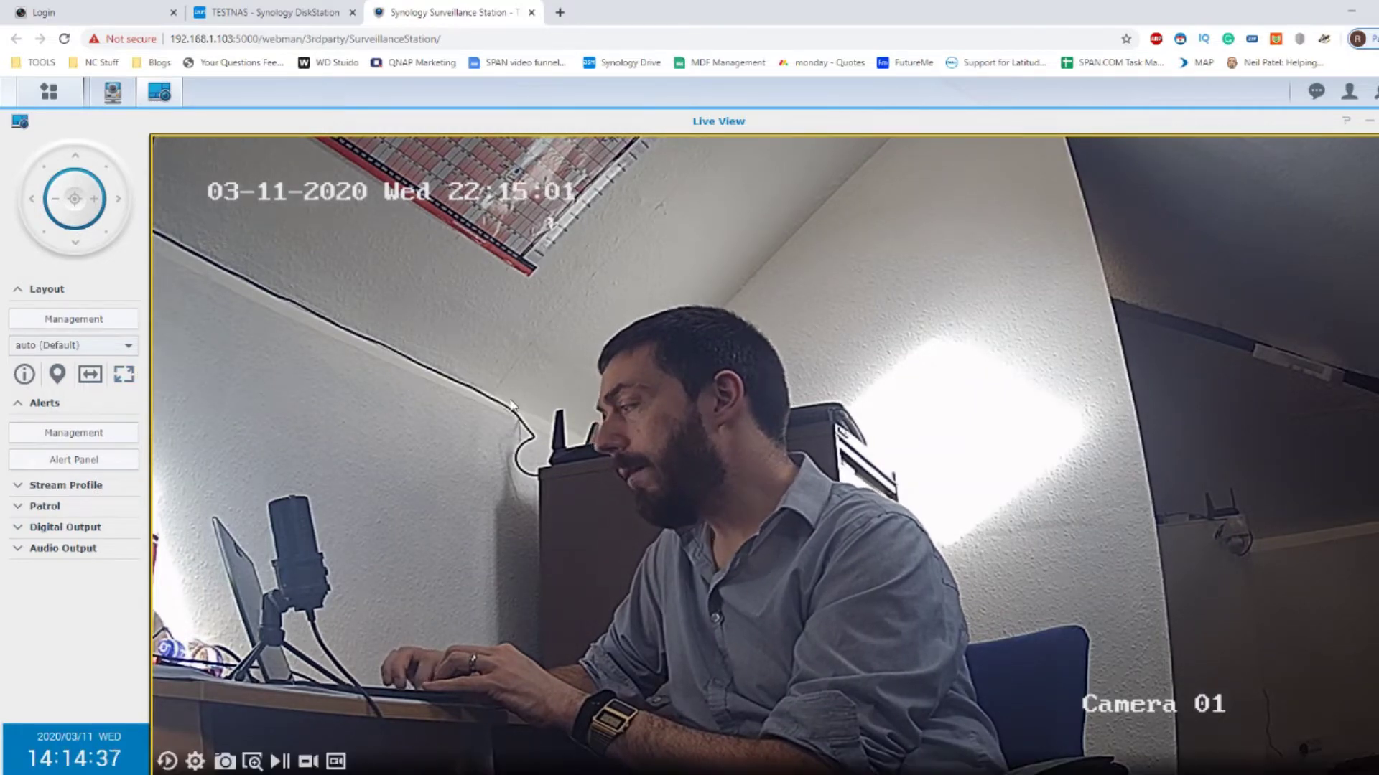
left_click(252, 762)
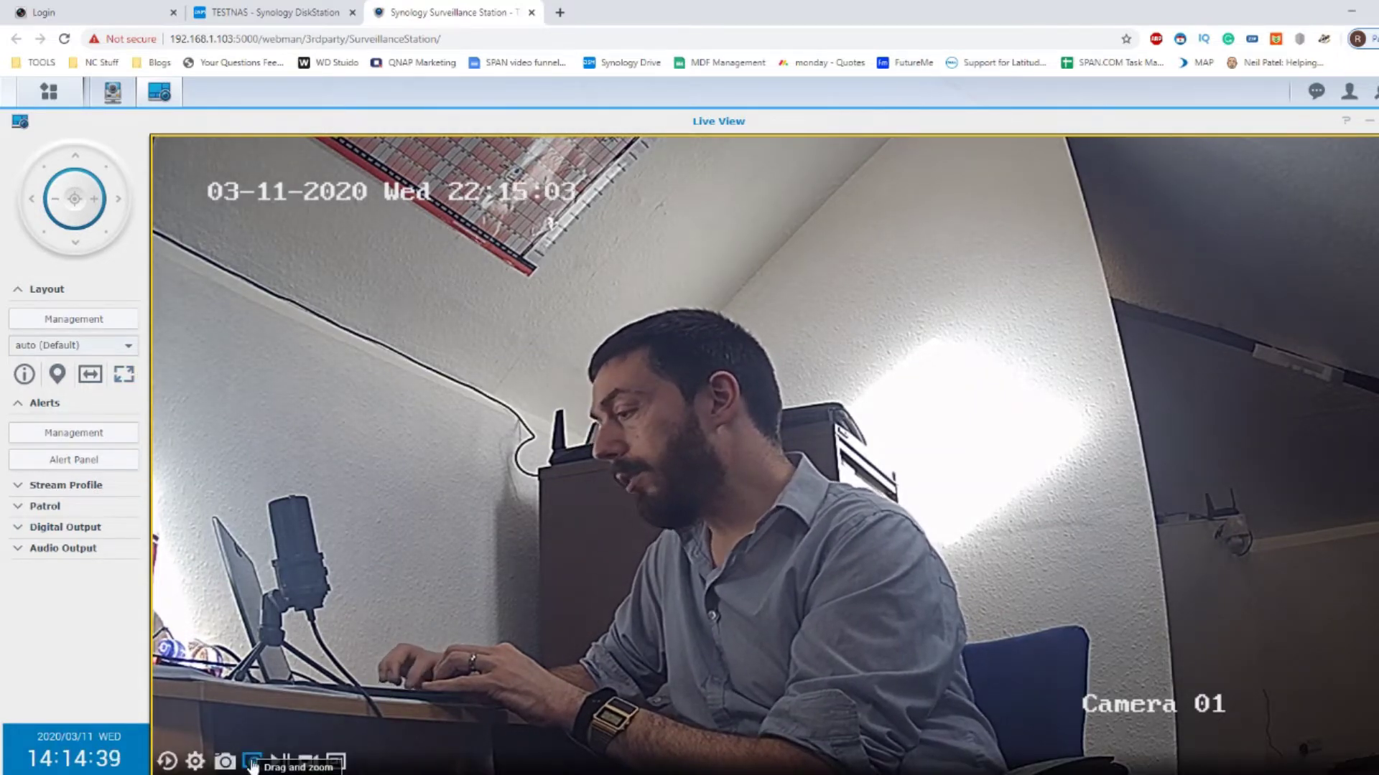
left_click_drag(220, 215, 553, 381)
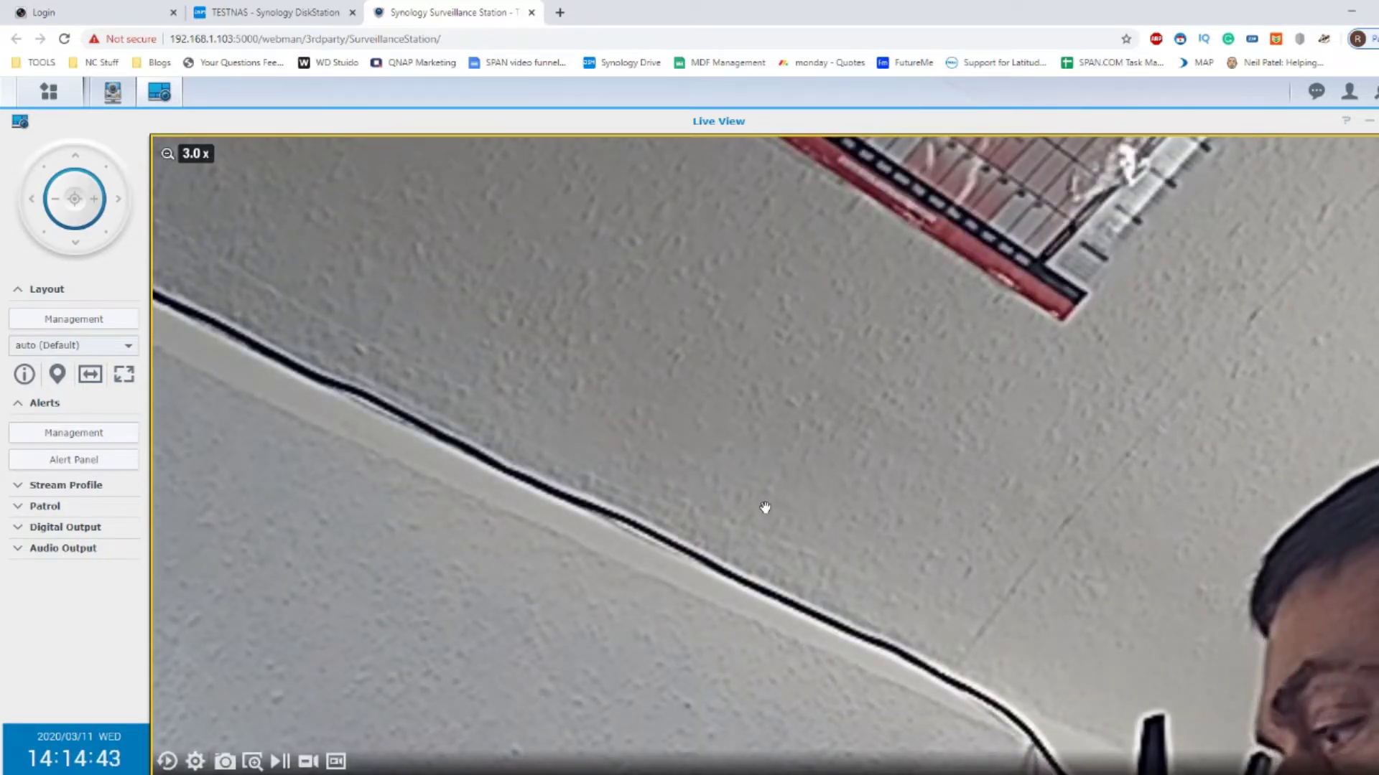
left_click_drag(763, 511, 495, 261)
left_click_drag(848, 369, 862, 538)
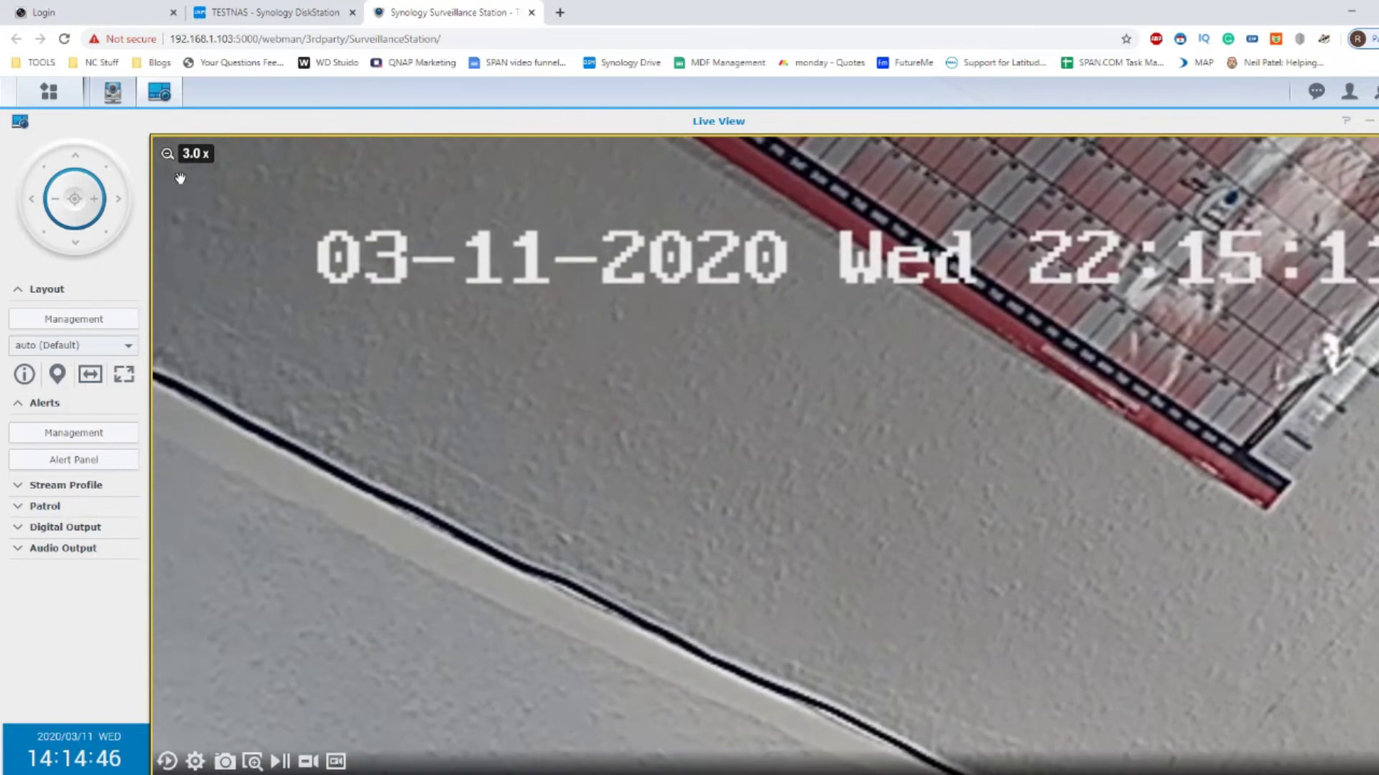
left_click(191, 154)
left_click(100, 9)
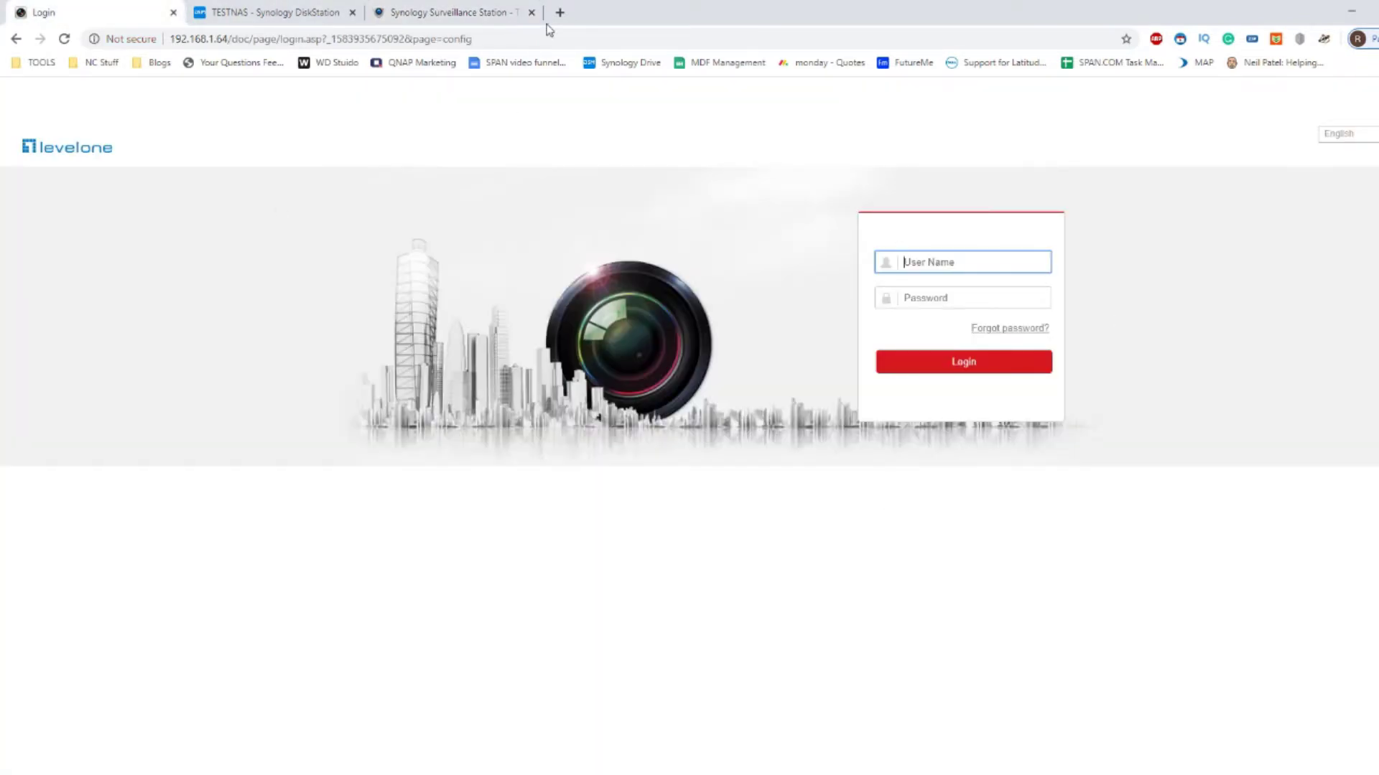
left_click(235, 5)
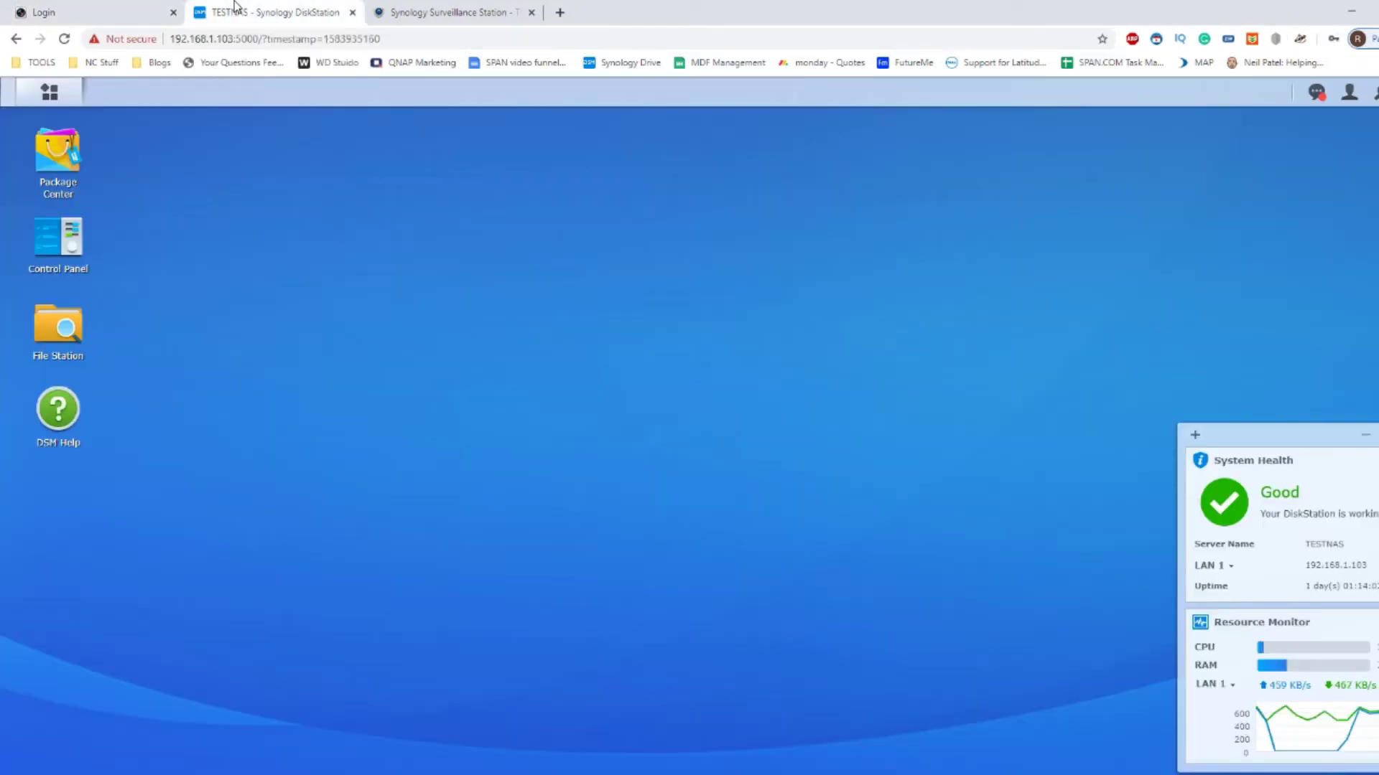
left_click(444, 7)
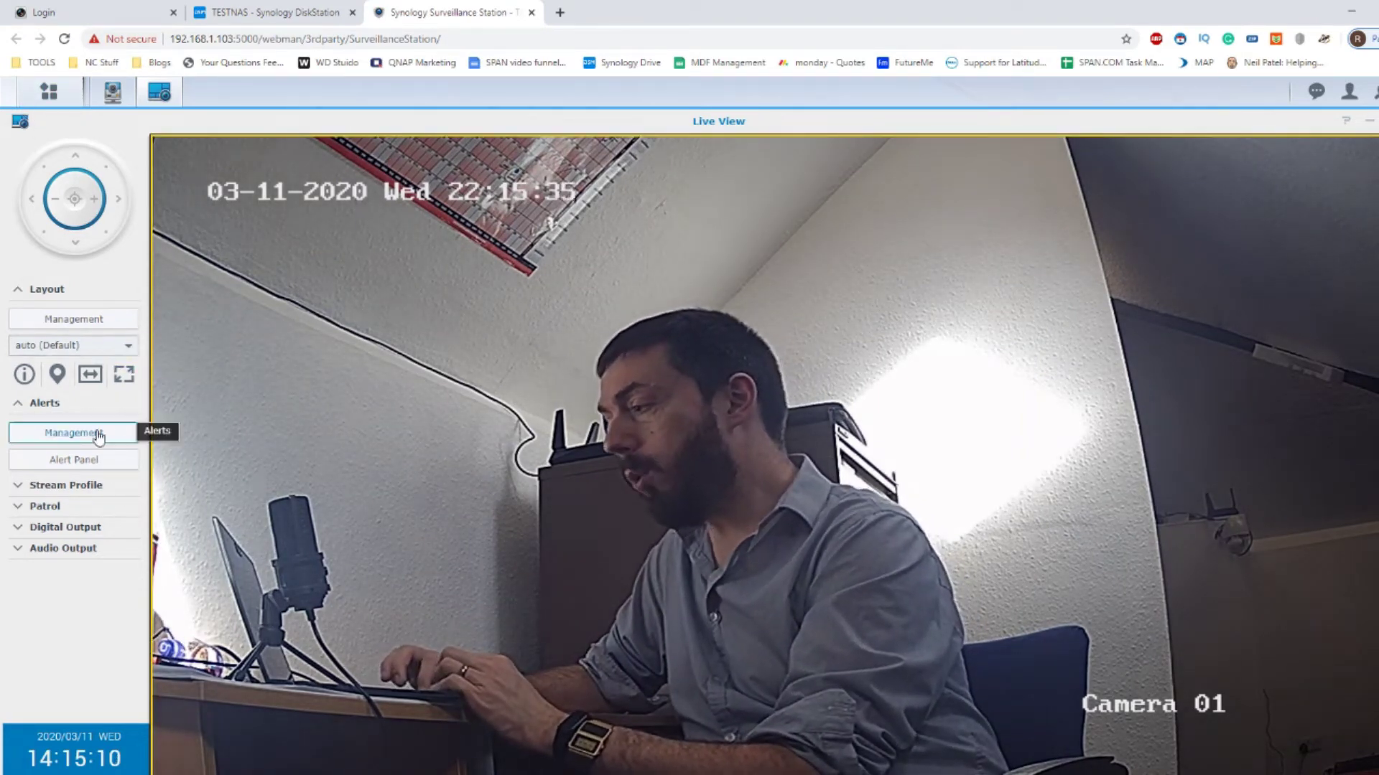
Examine the Patrol controls and the available Stream Profile quality options for the live feed.
left_click(45, 507)
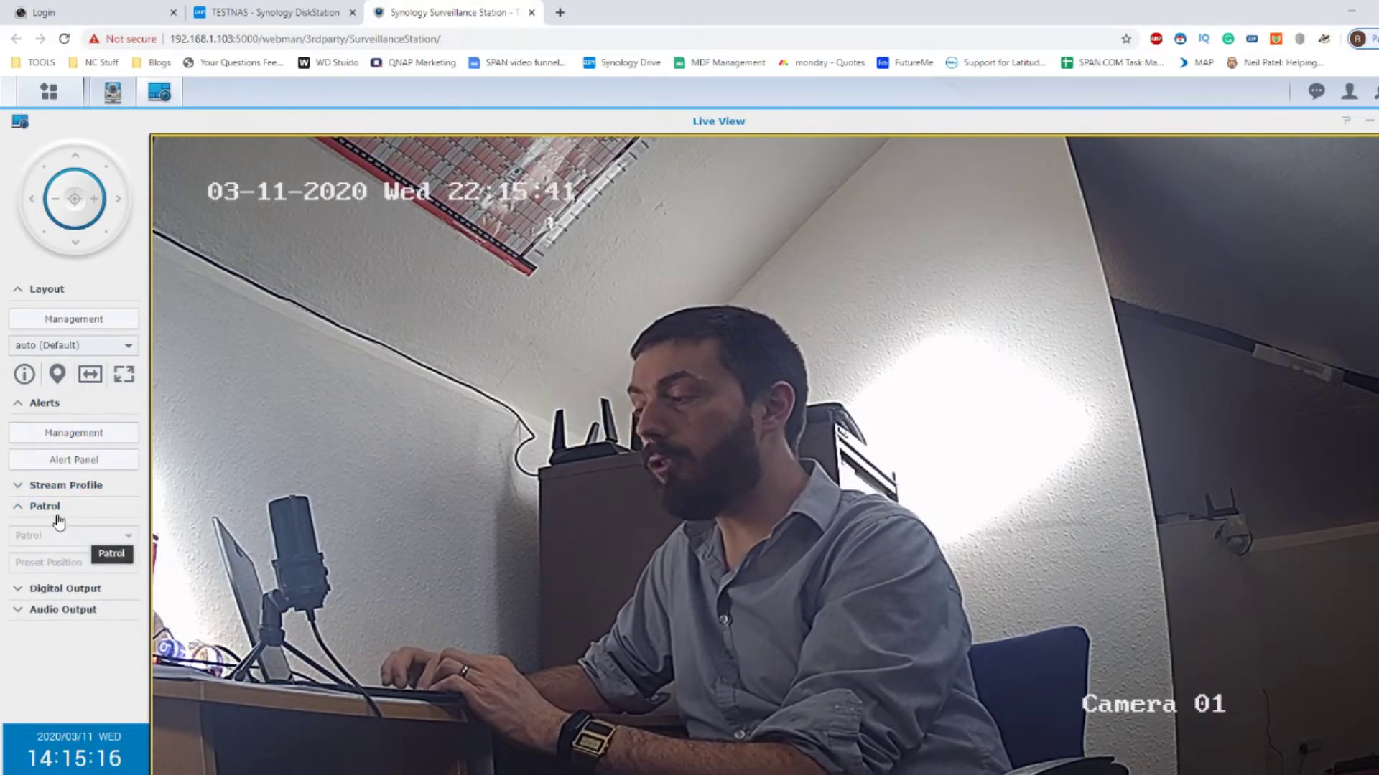
left_click(75, 489)
left_click(77, 515)
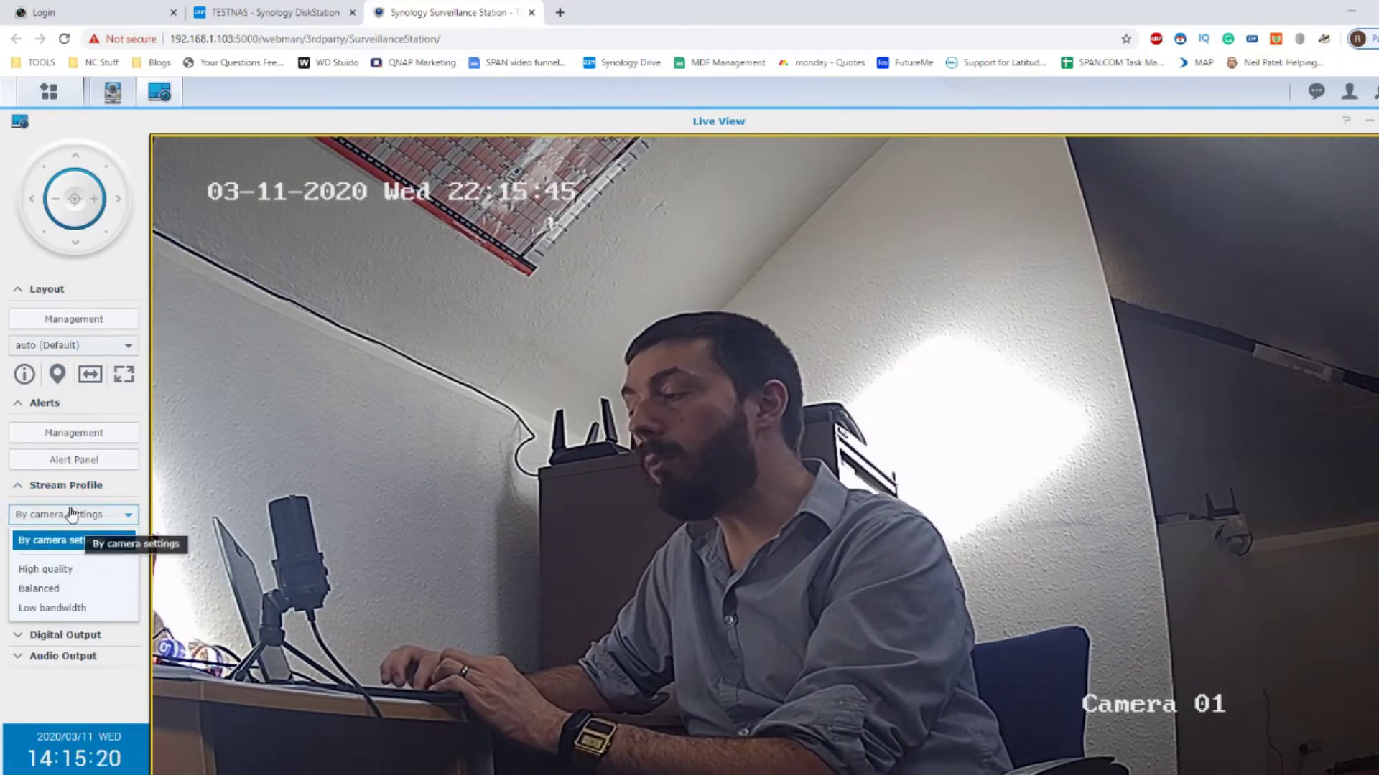
left_click(80, 516)
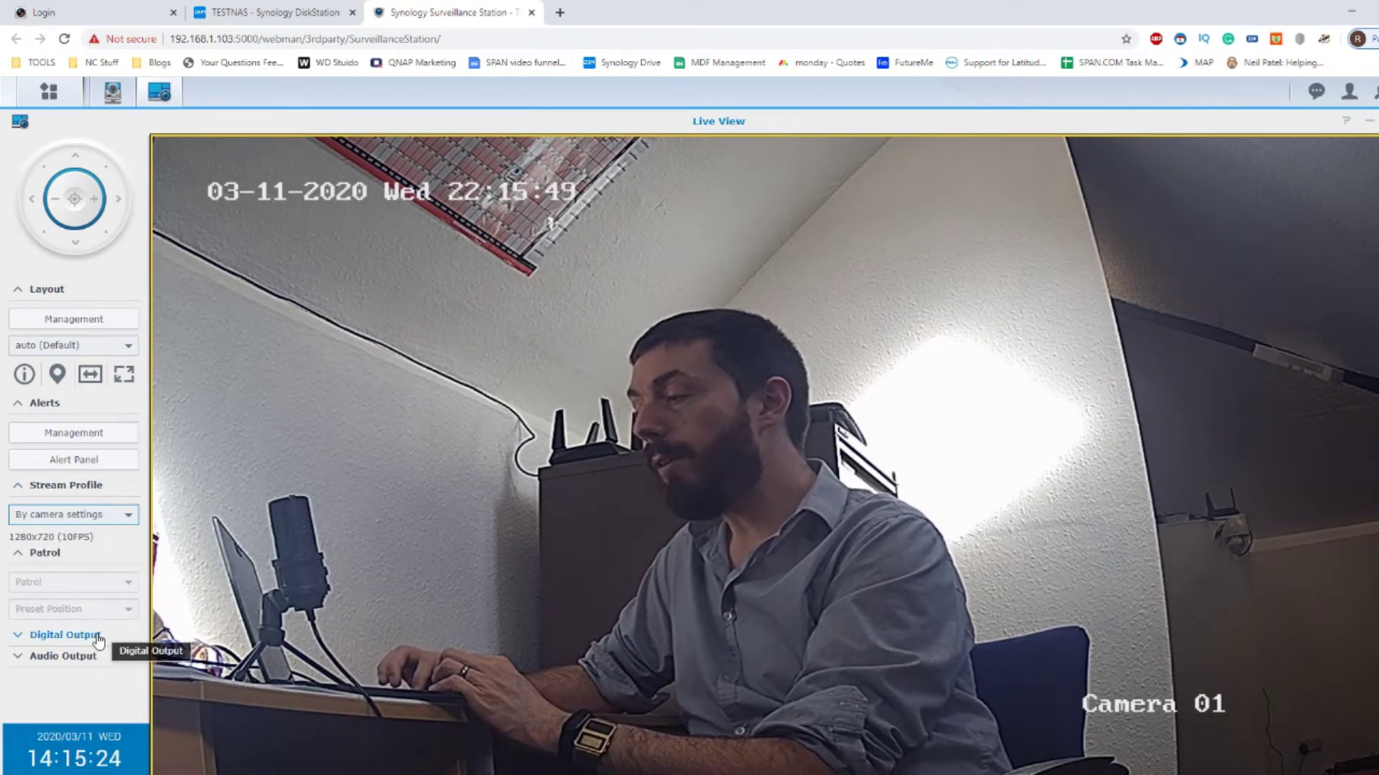
Log in to the LevelOne camera's web interface with the user name admin and the account password.
left_click(72, 12)
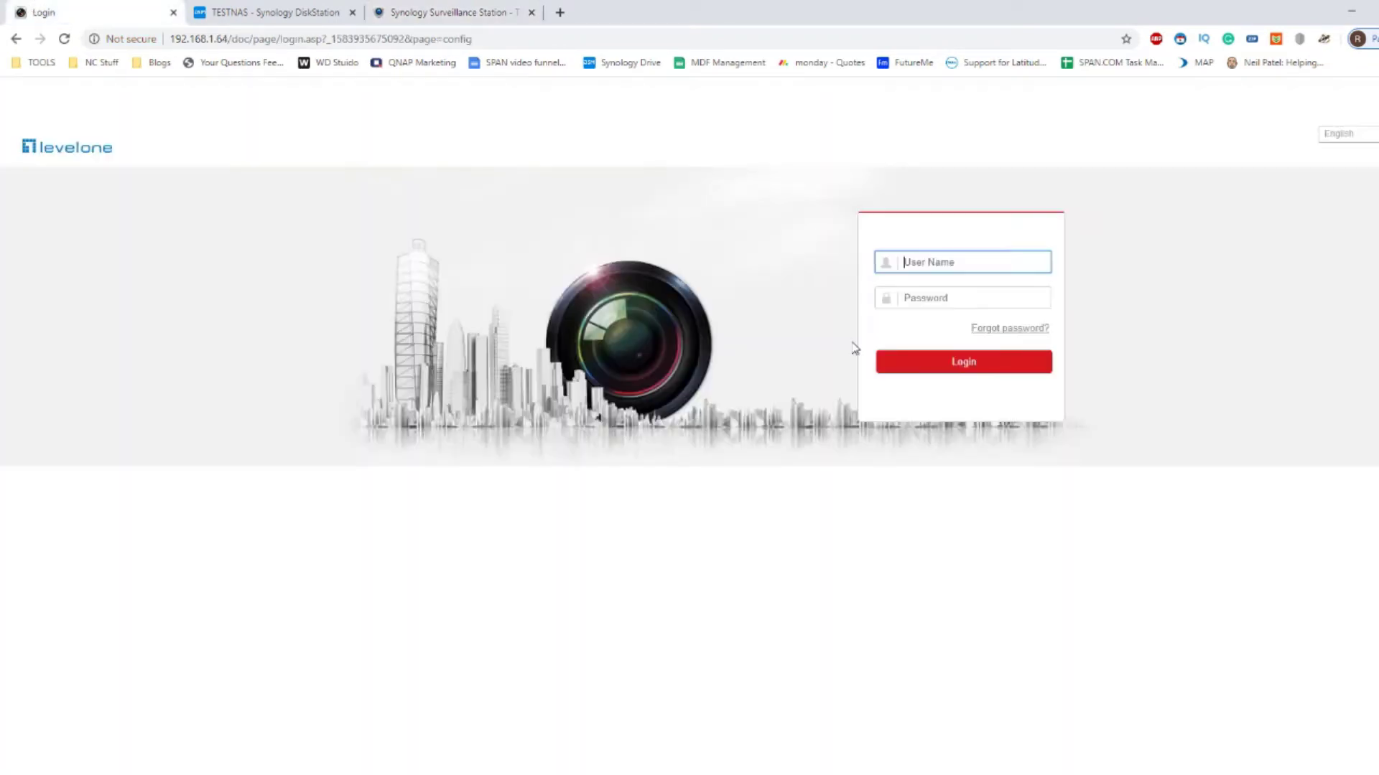
left_click(959, 272)
type("admin")
key("Tab")
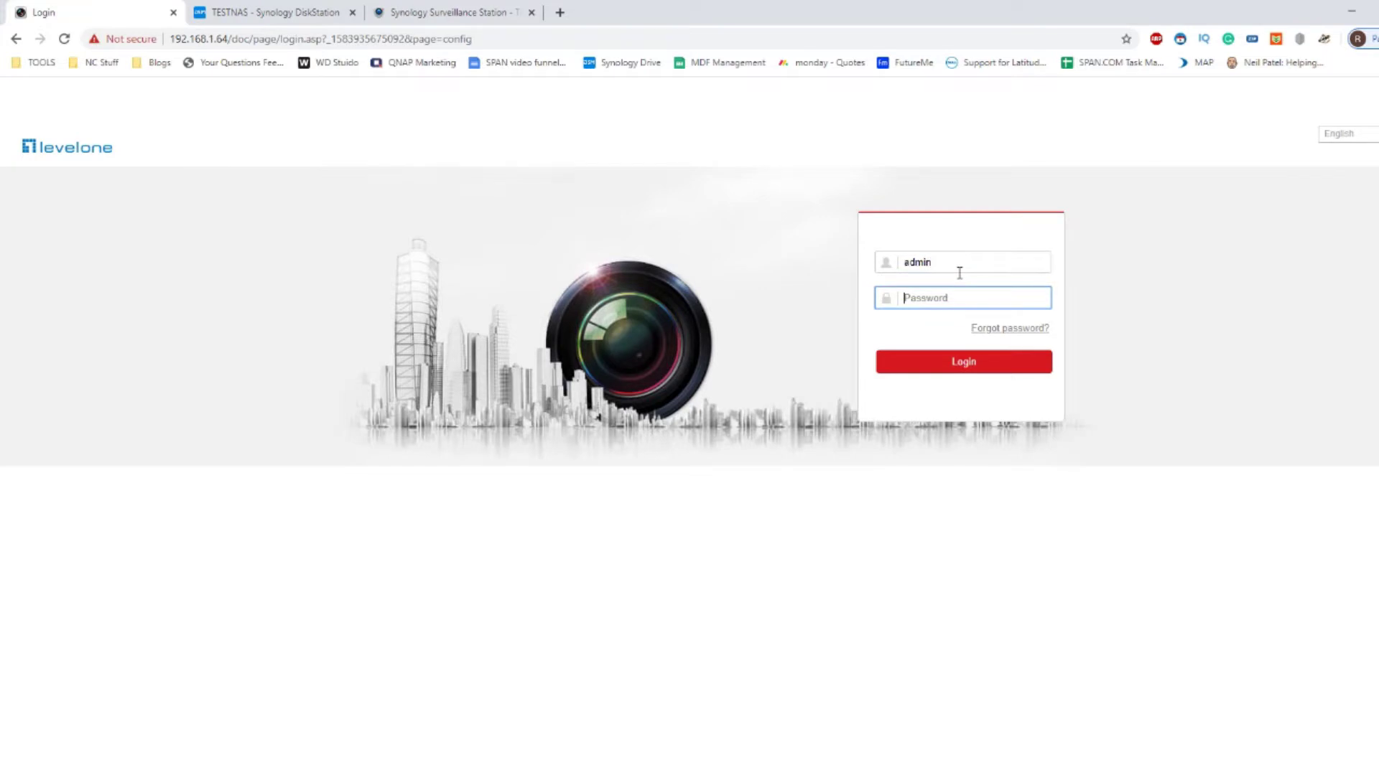
type("***")
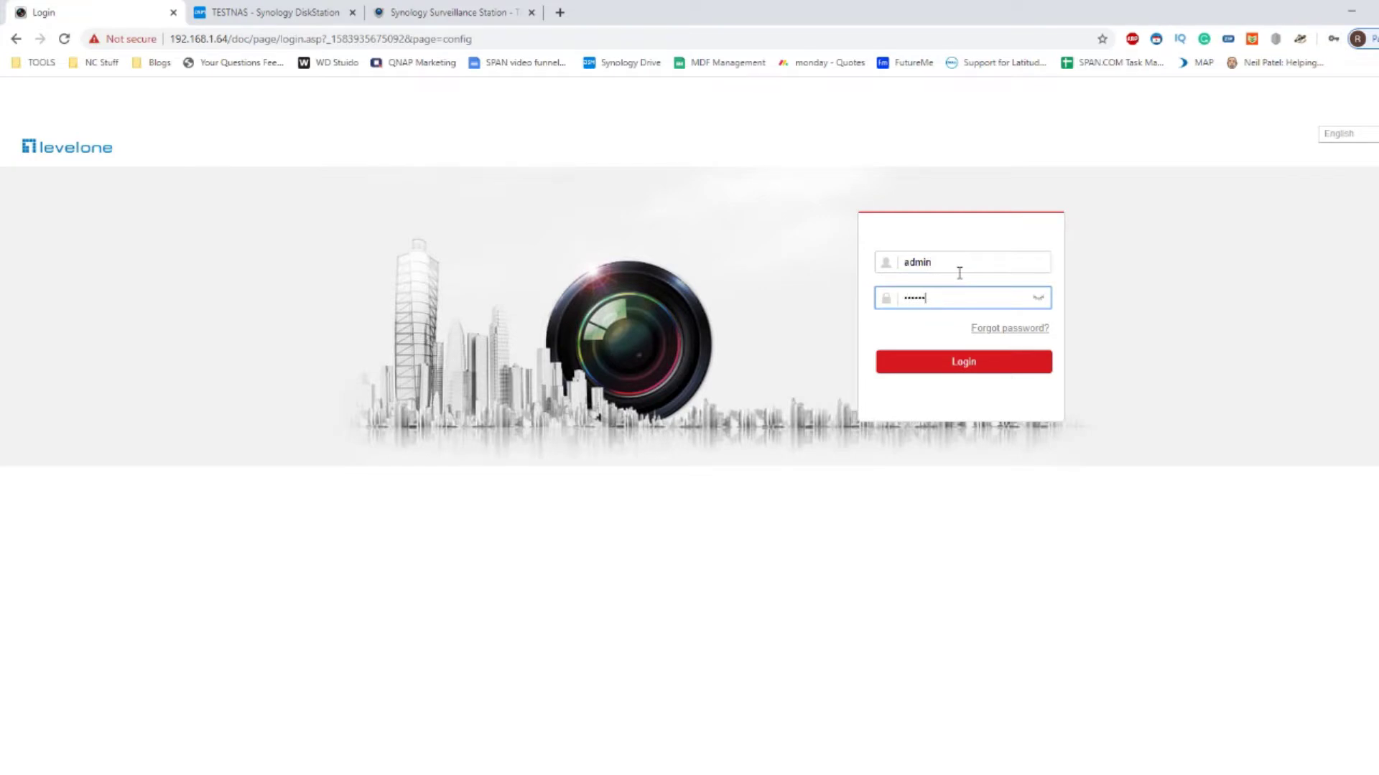
key("BackSpace")
key("BackSpace")
type("***")
key("Return")
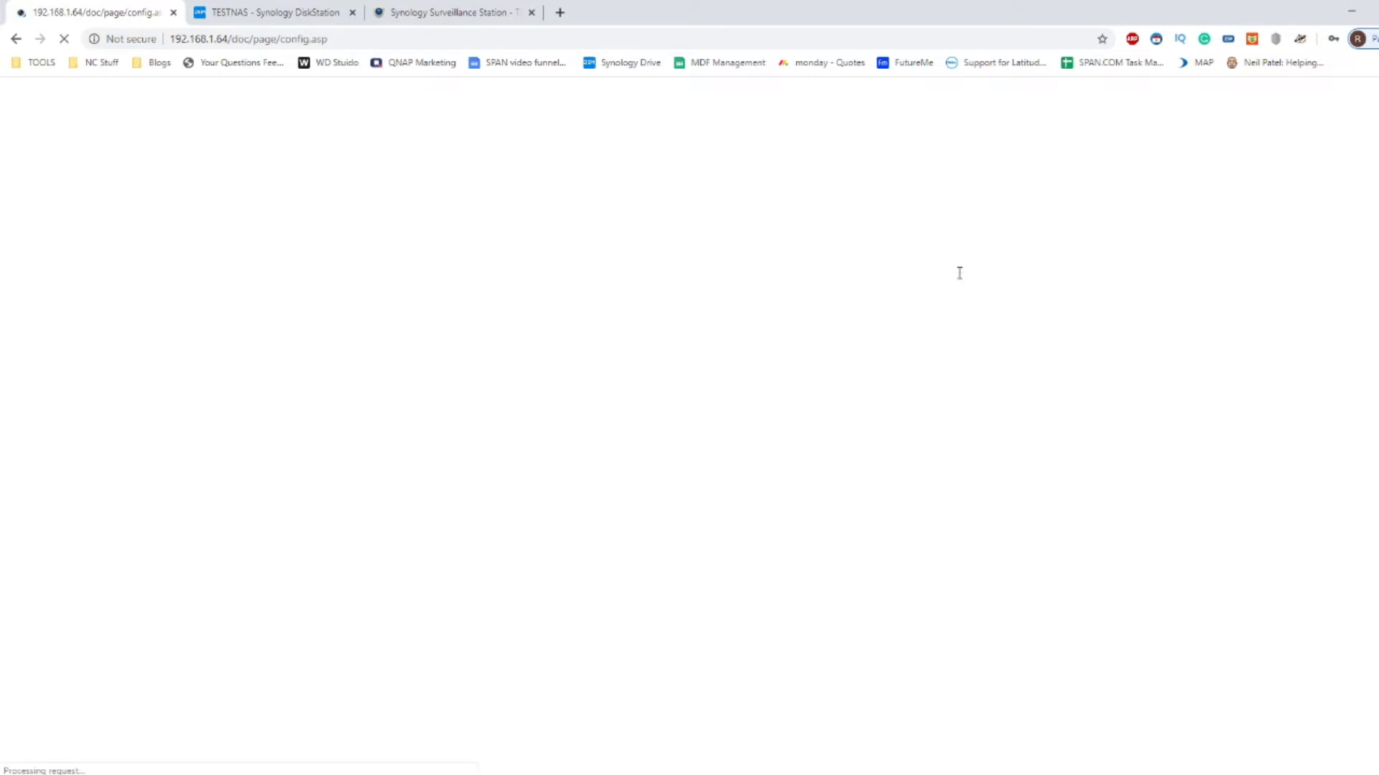
Return to the Surveillance Station live feed and inspect the Alert Management settings before closing them.
left_click(416, 12)
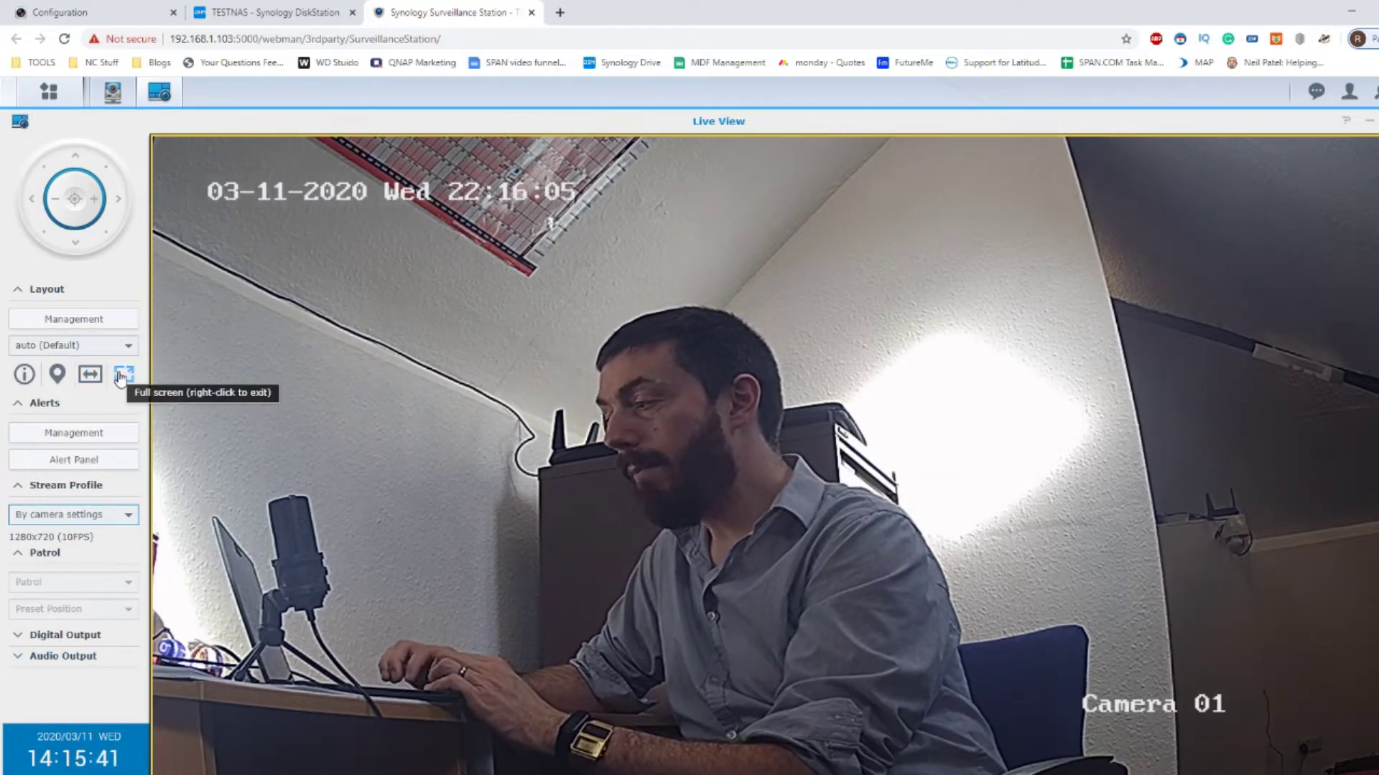
mouse_move(175, 343)
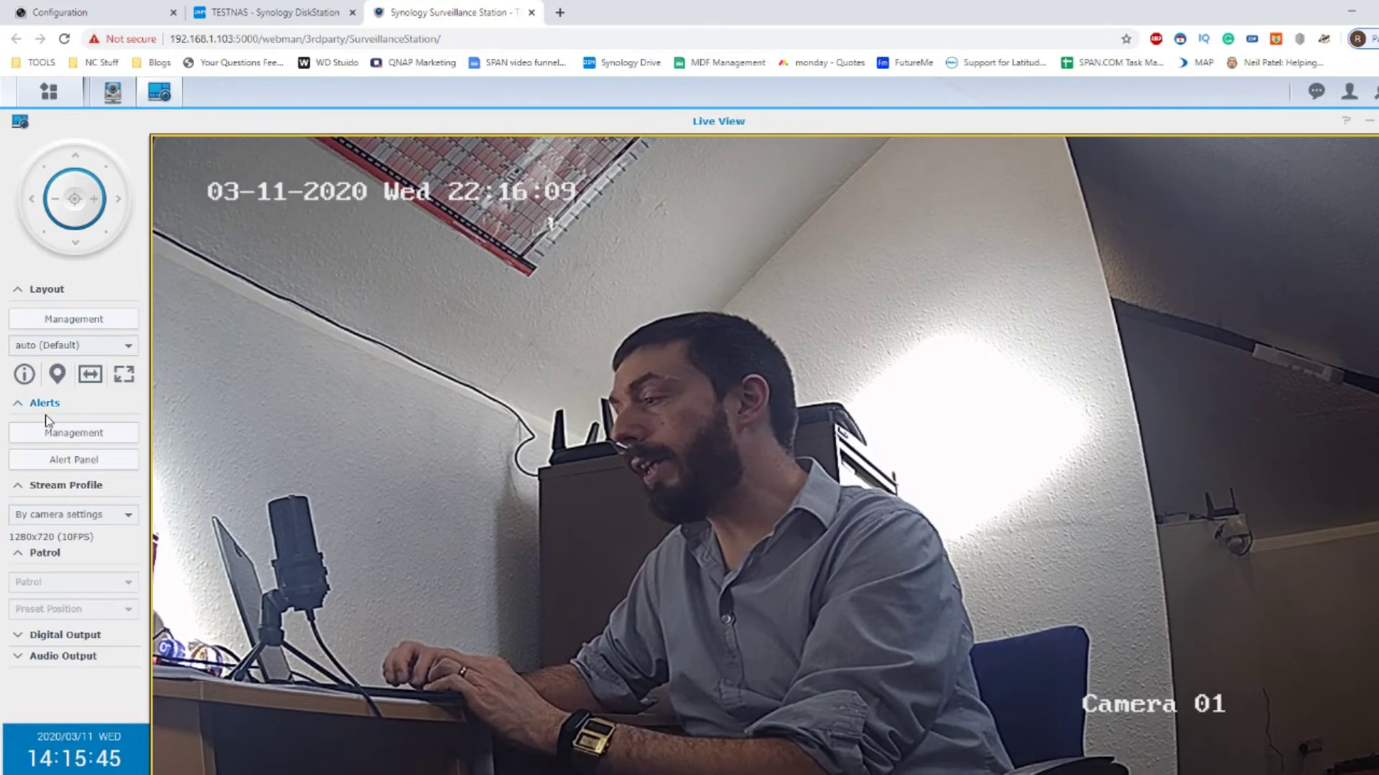
left_click(57, 431)
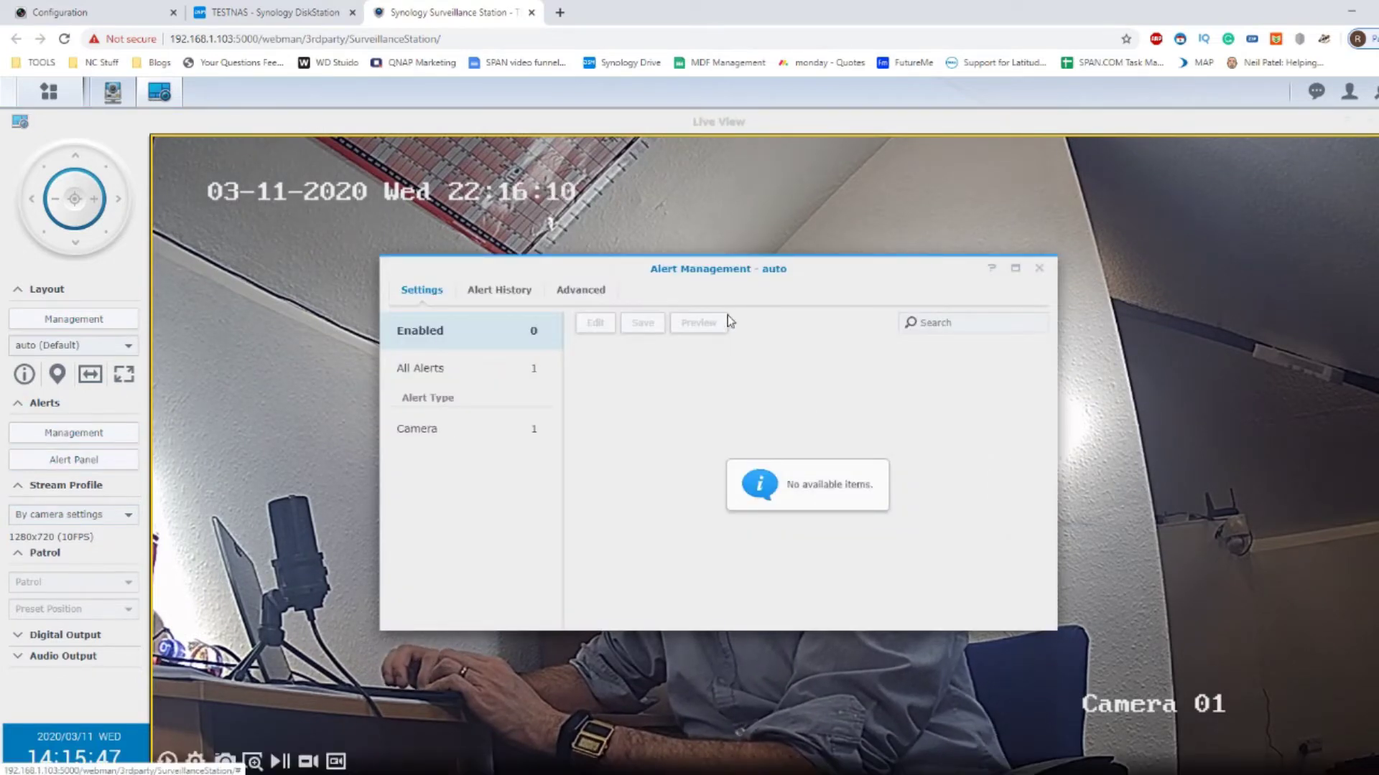
left_click(1039, 270)
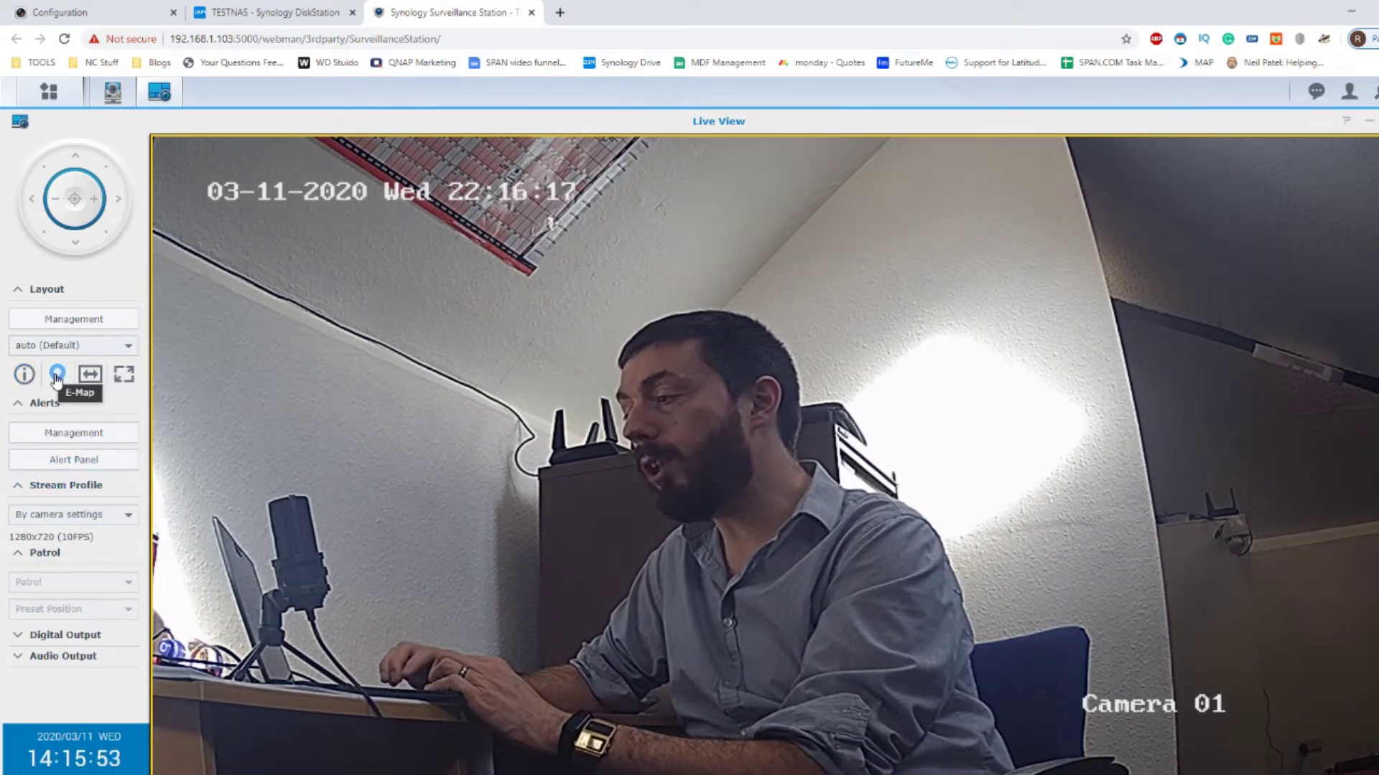
Try to save a new unnamed four-channel Live View layout with the LevelOne - FCS-5092 camera in its first cell.
mouse_move(260, 371)
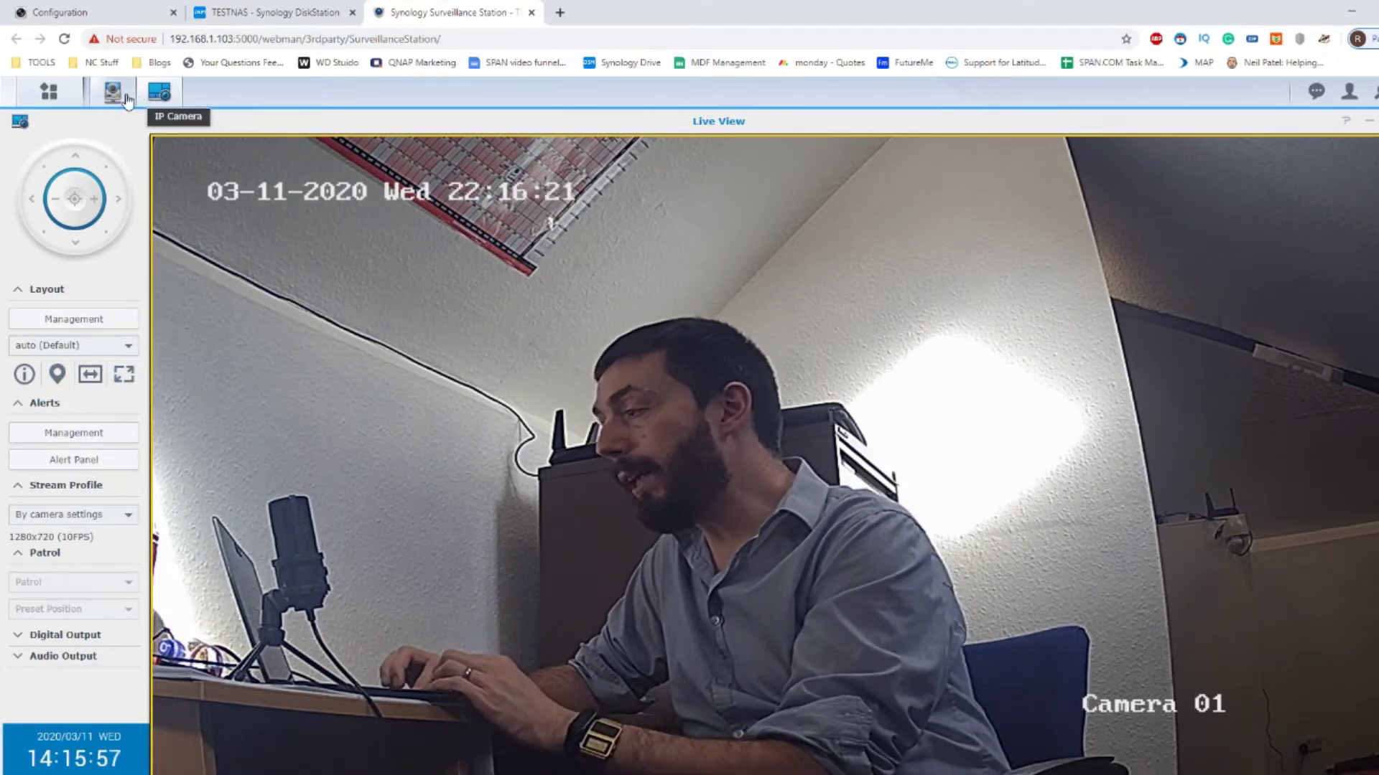
left_click(43, 321)
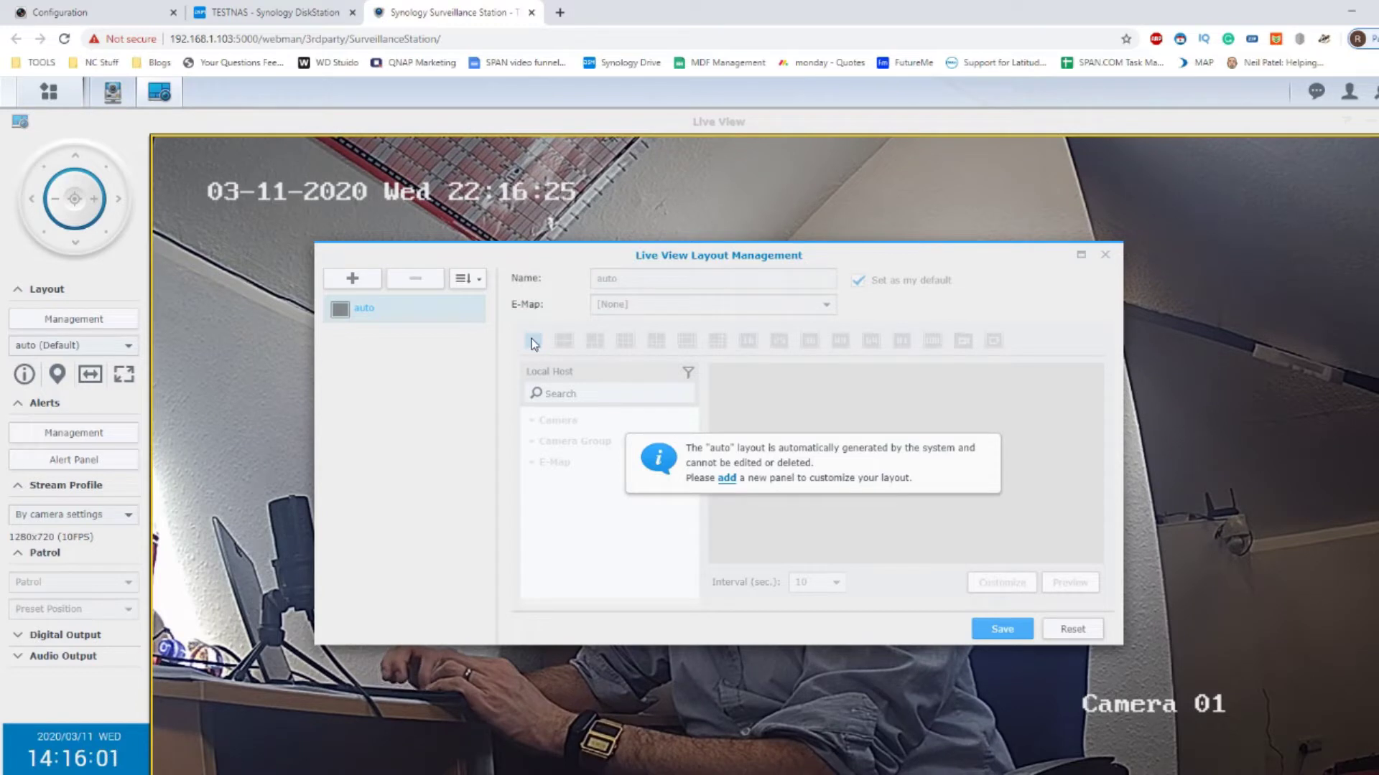
left_click(726, 479)
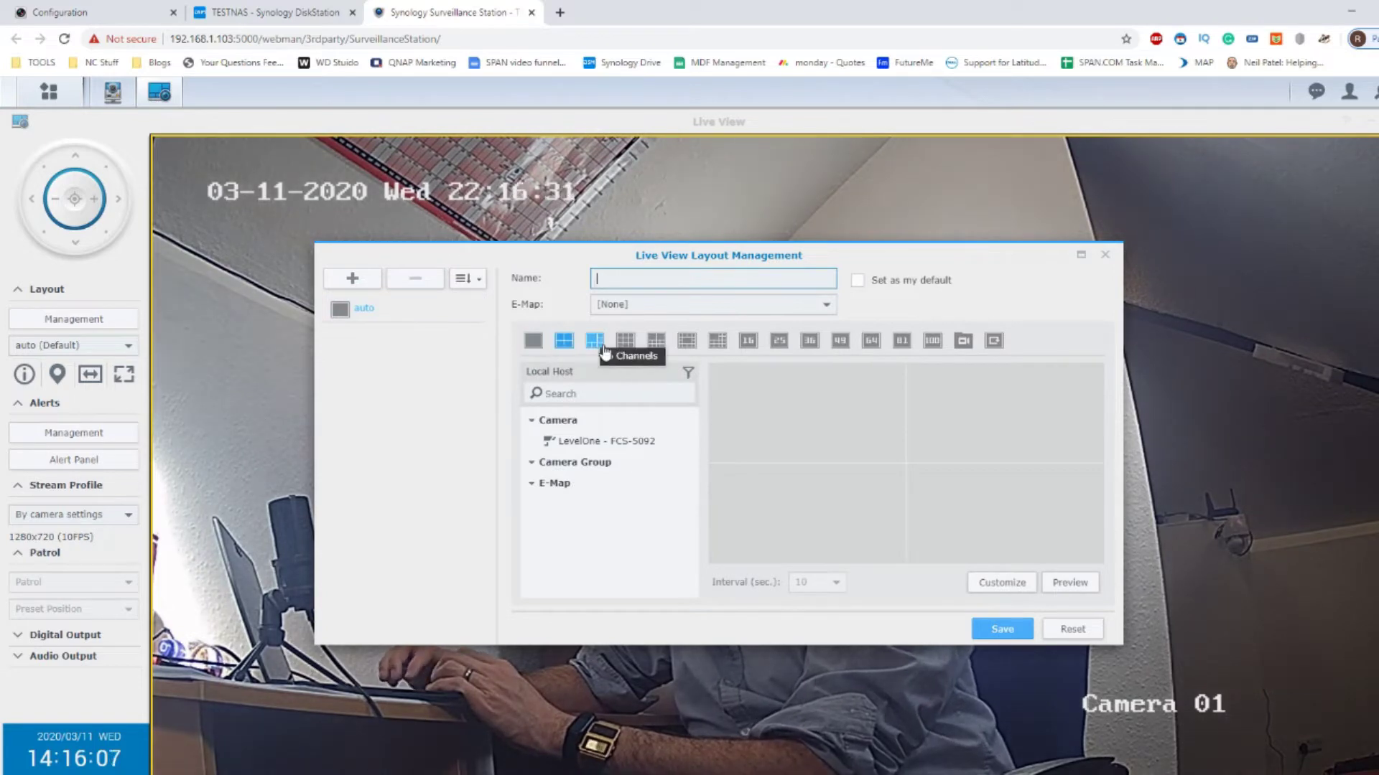
left_click_drag(569, 437, 846, 433)
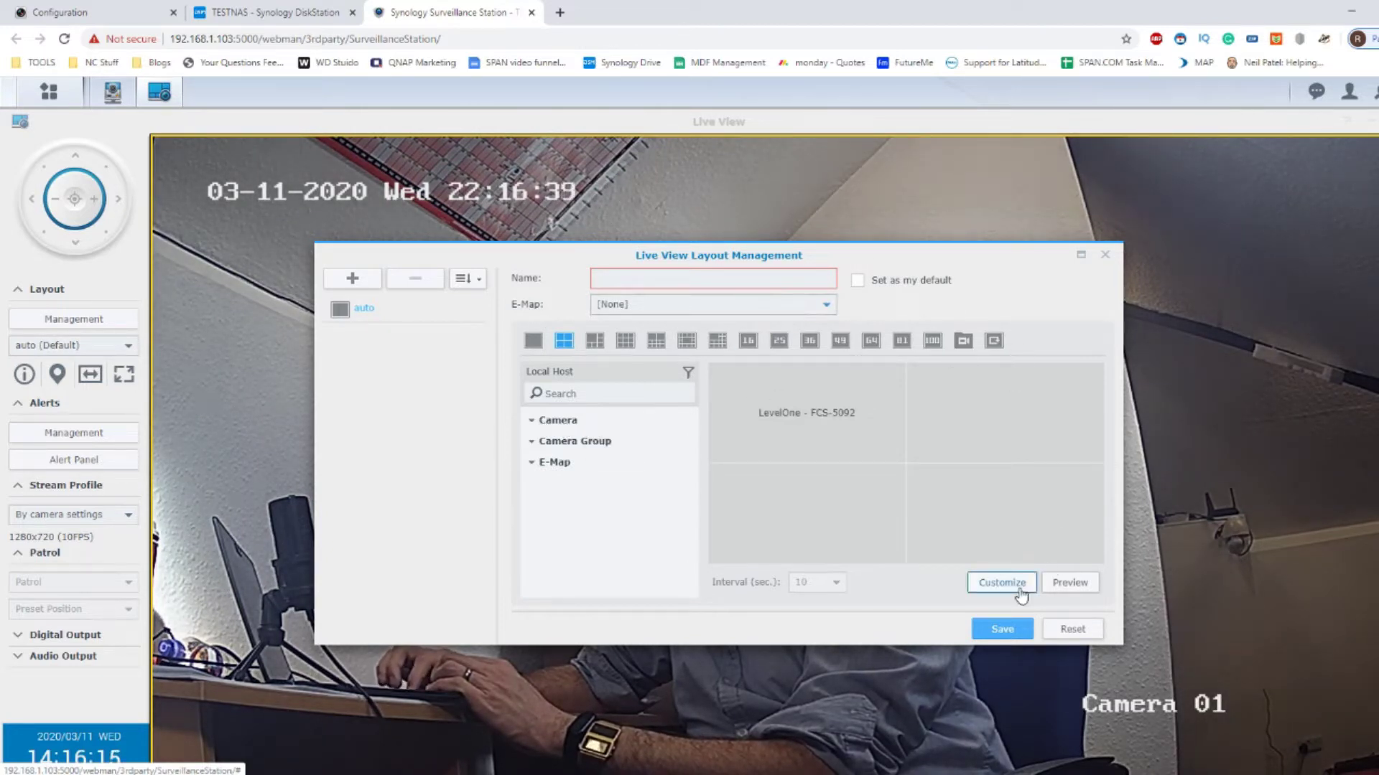
left_click(1001, 629)
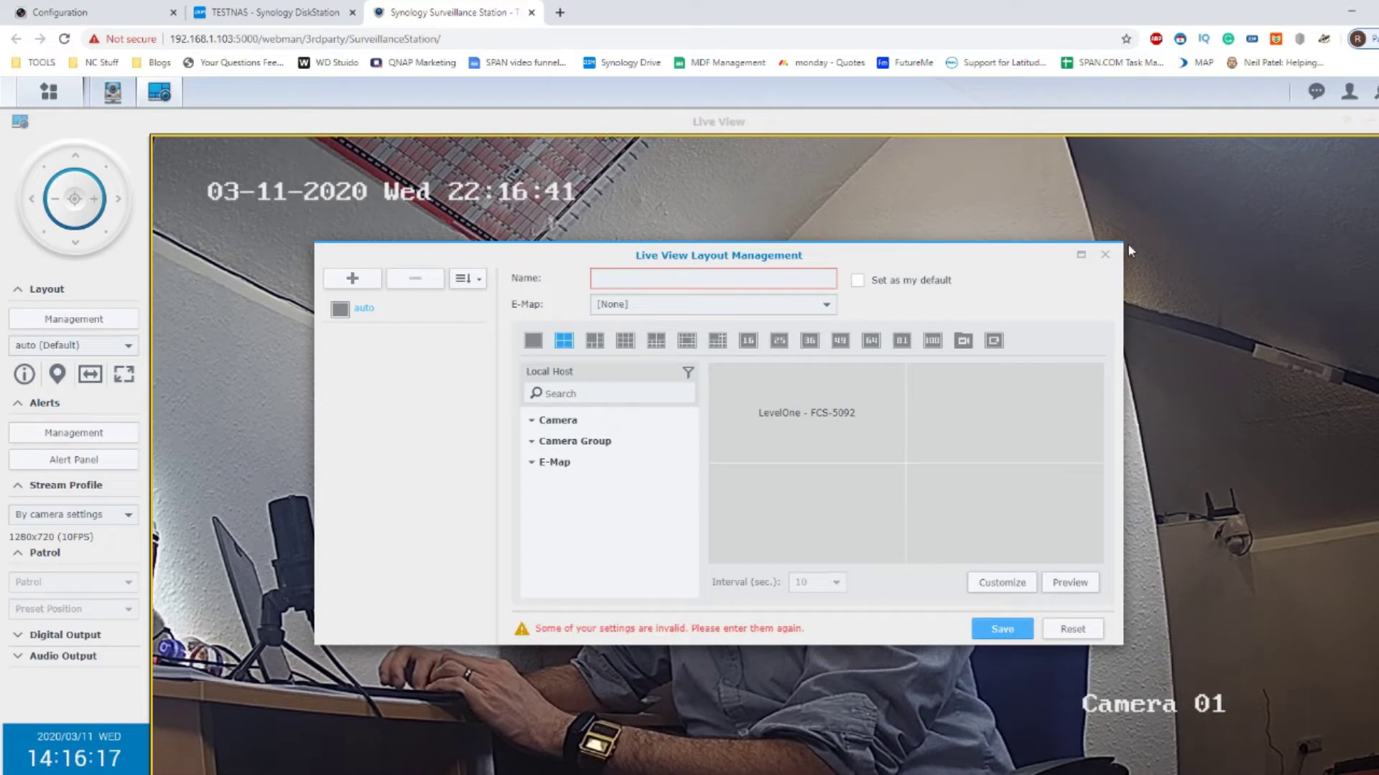
left_click(1104, 254)
Review the video settings in the LevelOne camera's own configuration page, including the available main stream resolutions.
left_click(107, 9)
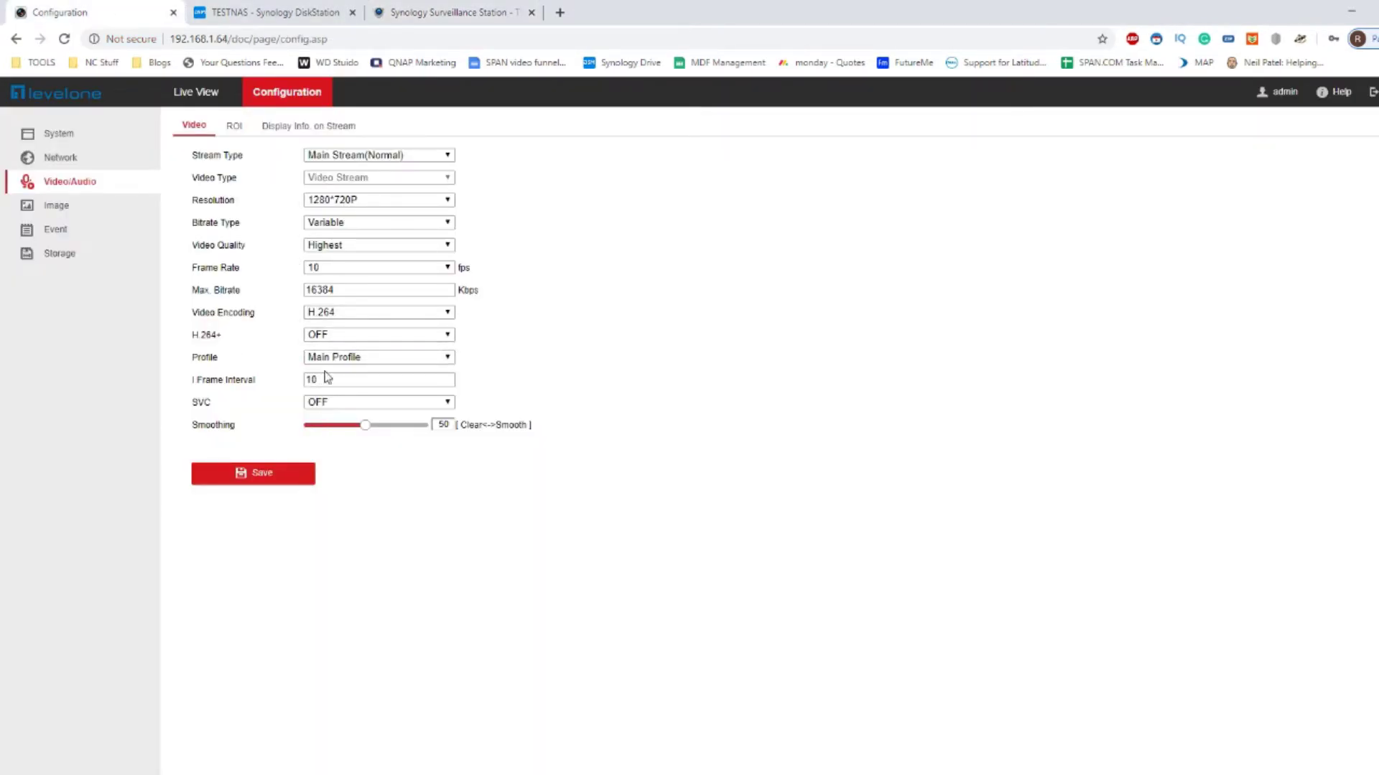
left_click(386, 200)
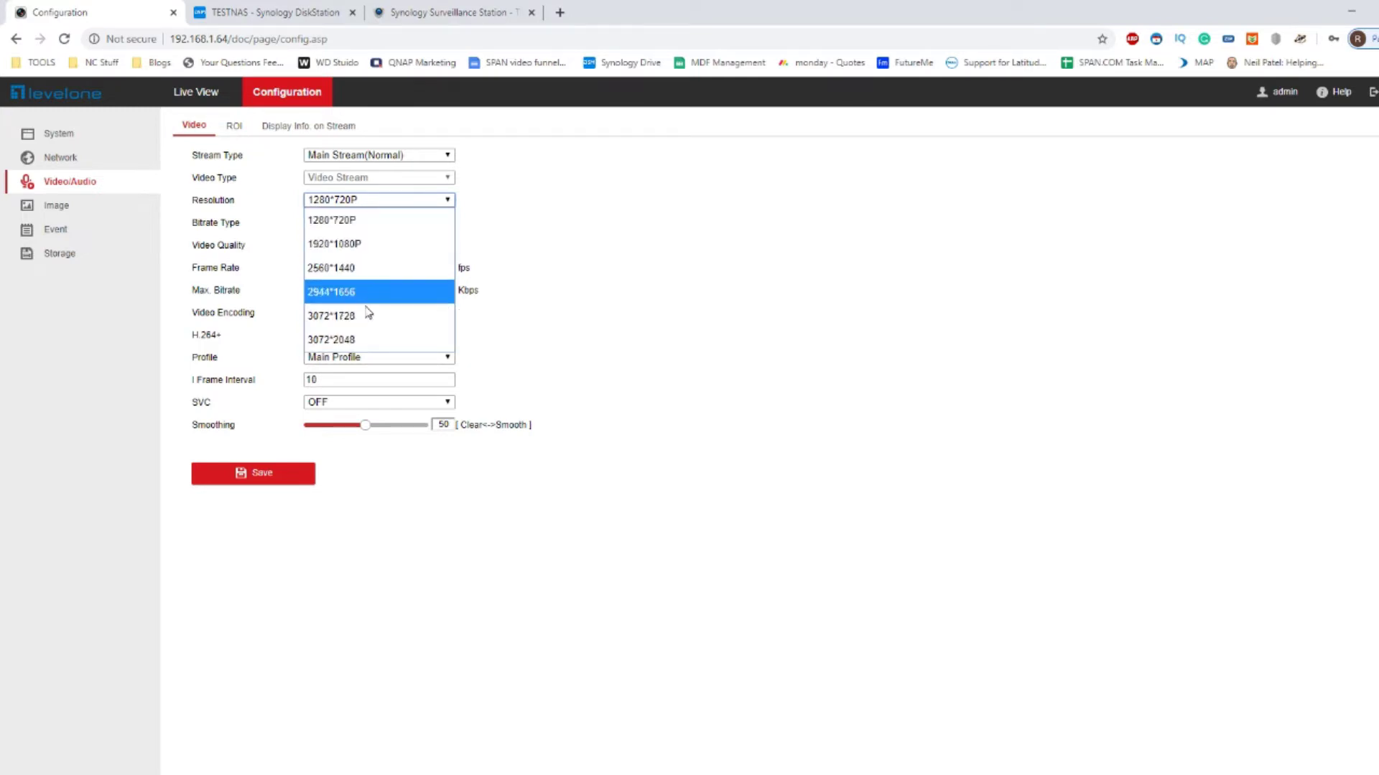
left_click(651, 356)
left_click(651, 355)
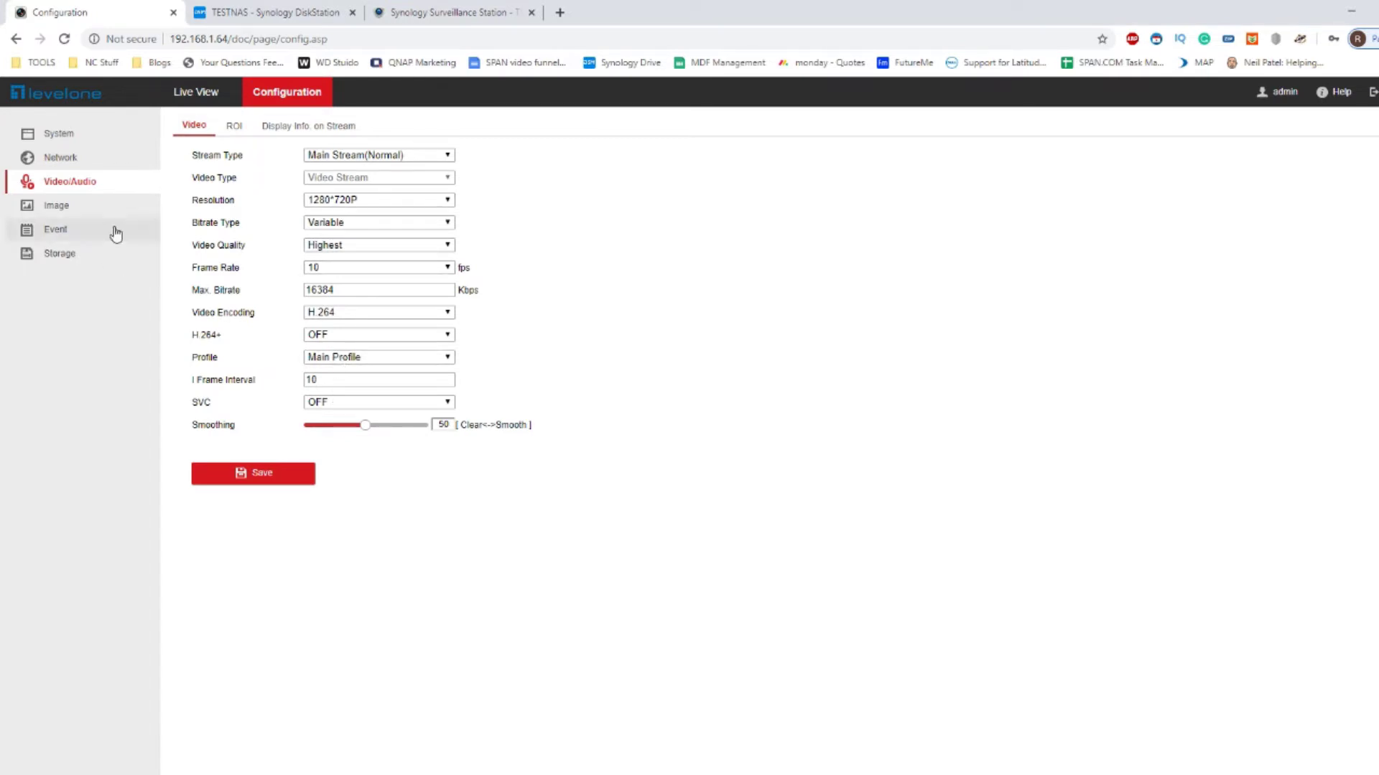
Look through the camera's Network, System, Event, Image and Video/Audio configuration pages.
left_click(75, 158)
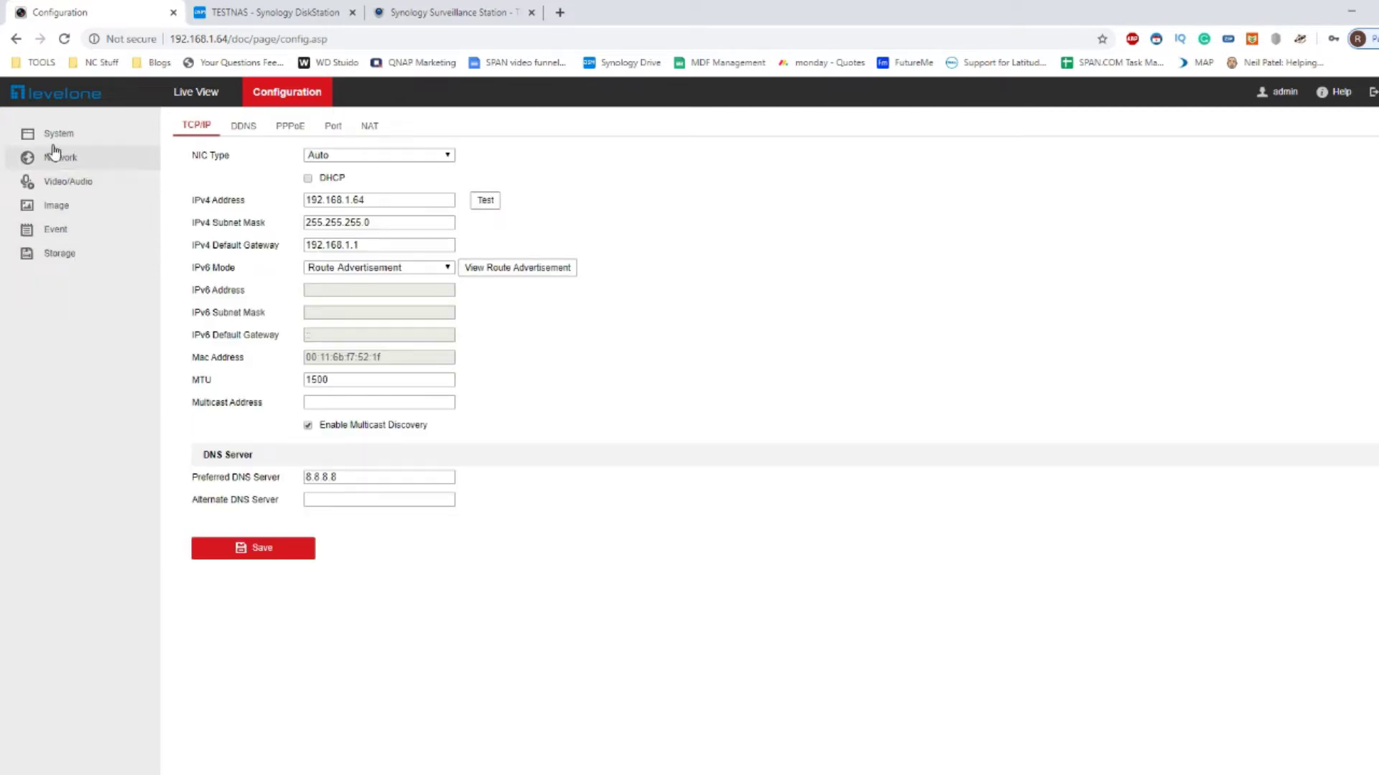
left_click(57, 140)
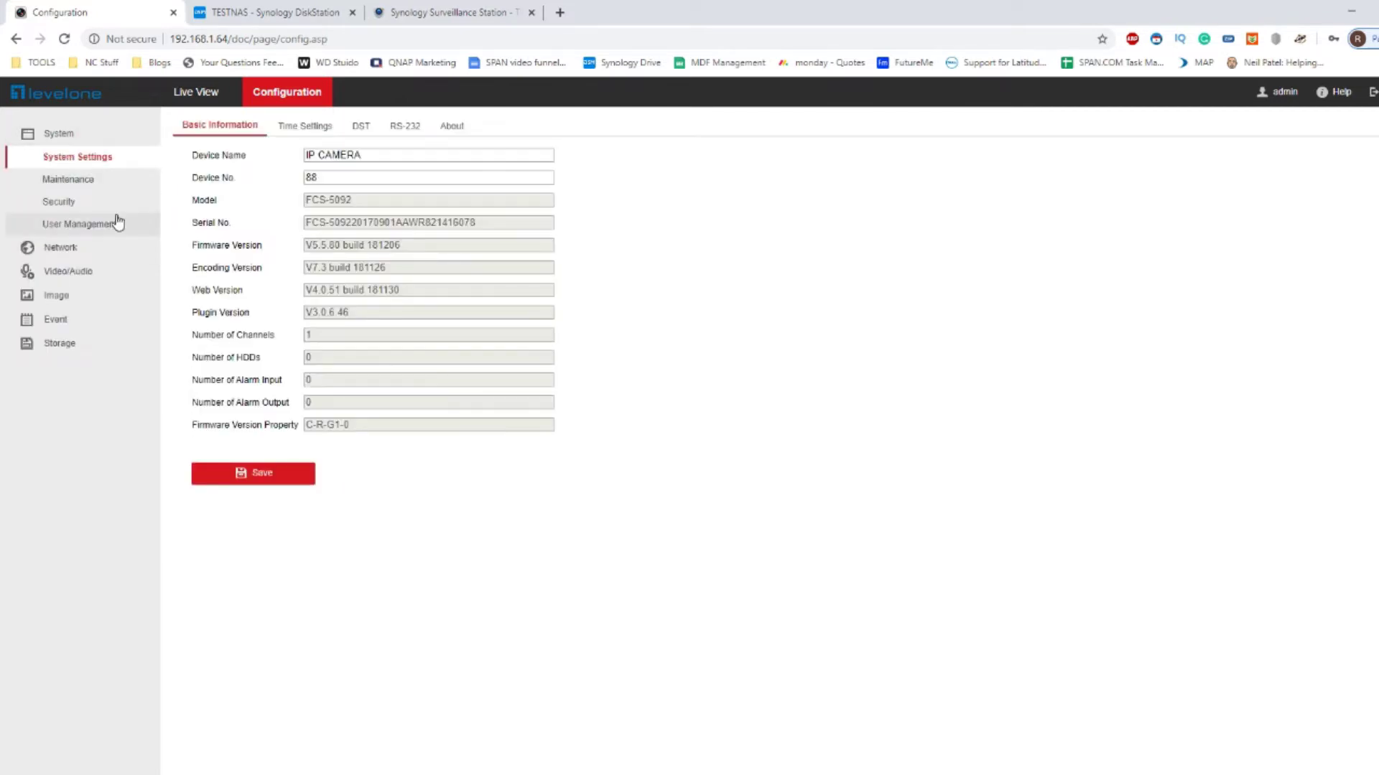
left_click(71, 323)
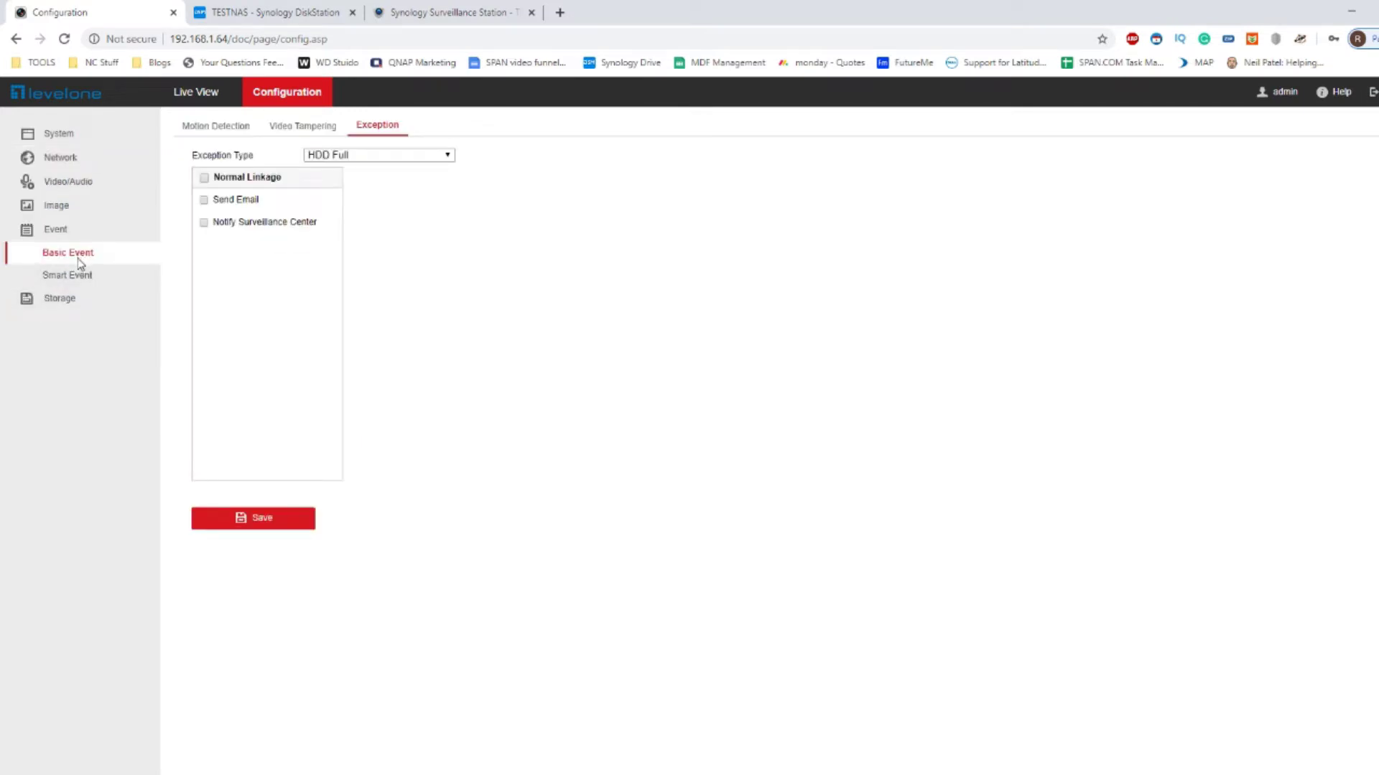
left_click(84, 203)
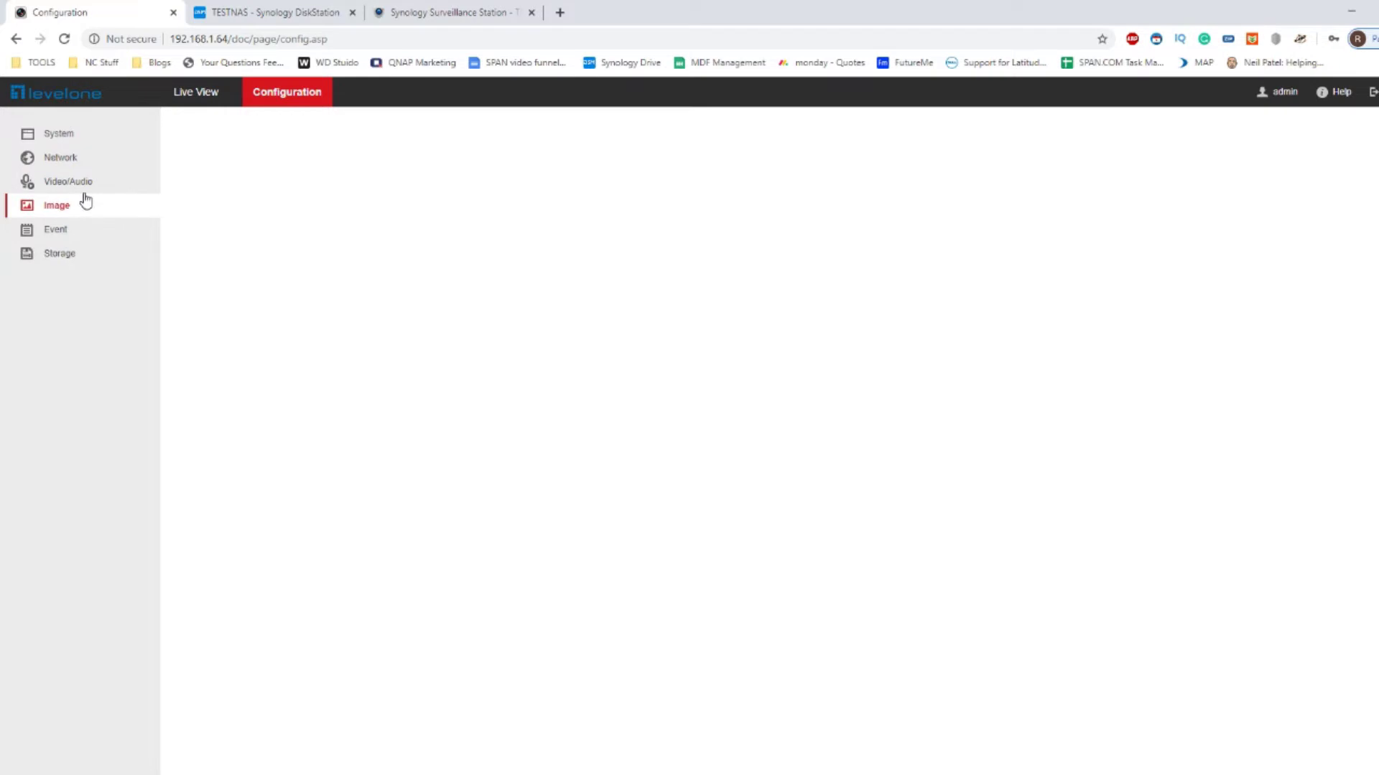
left_click(90, 184)
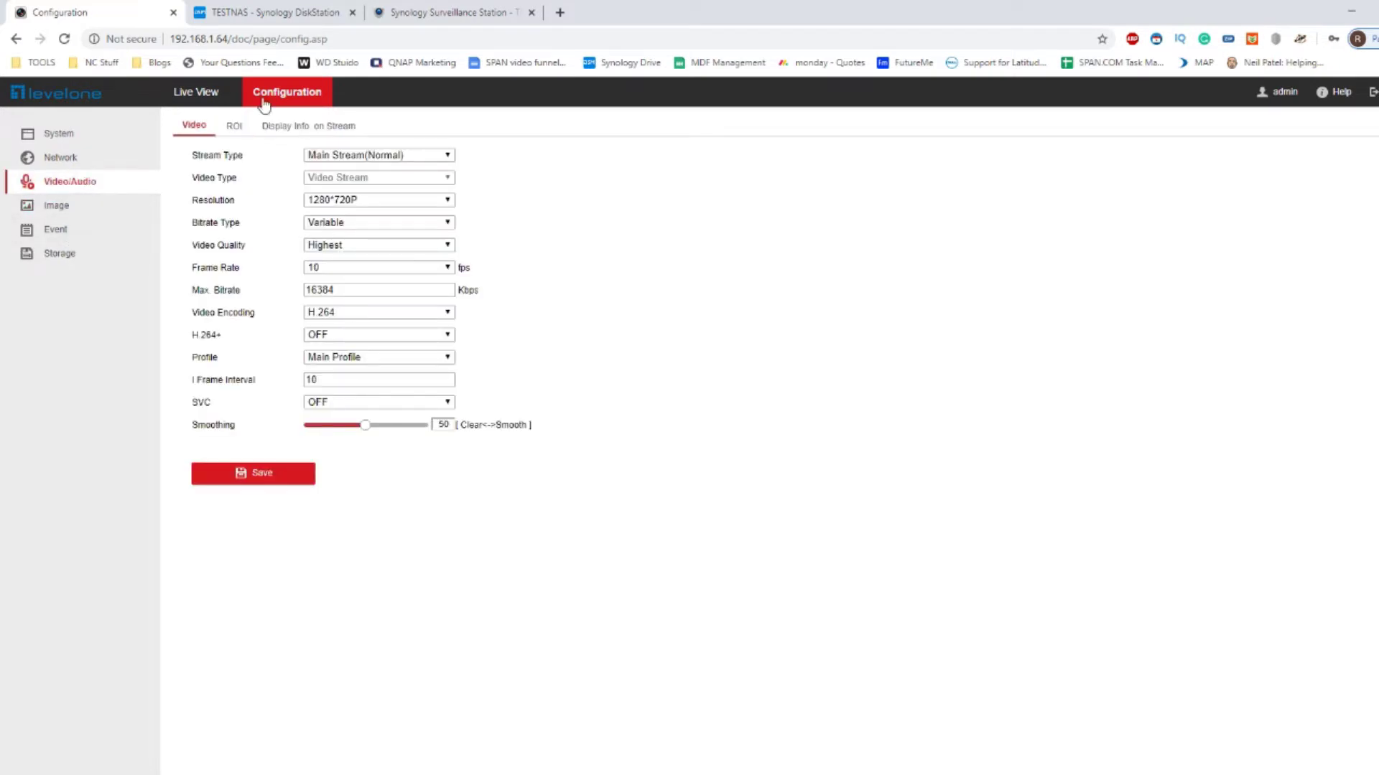
Draw an ROI area over the lower-right corner of the camera image for the main stream.
left_click(234, 126)
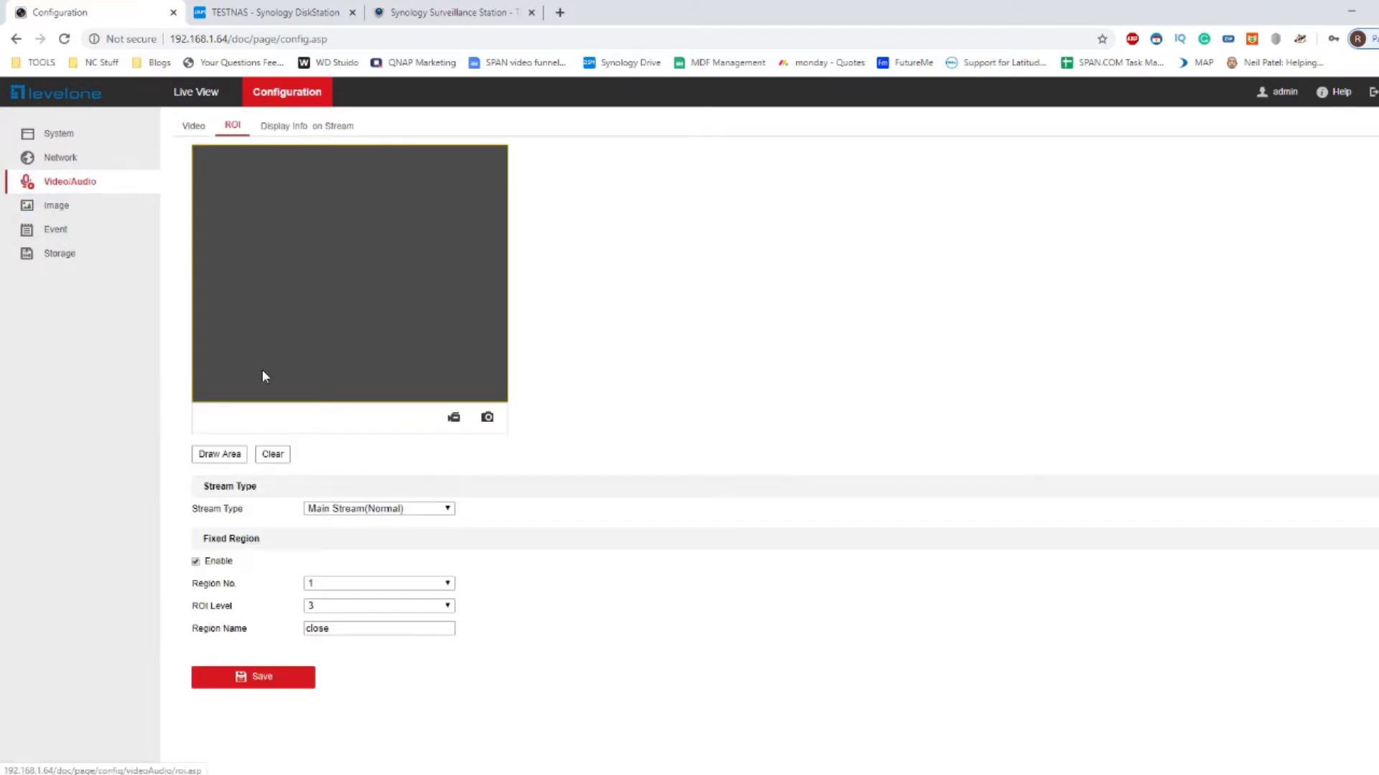
left_click(228, 456)
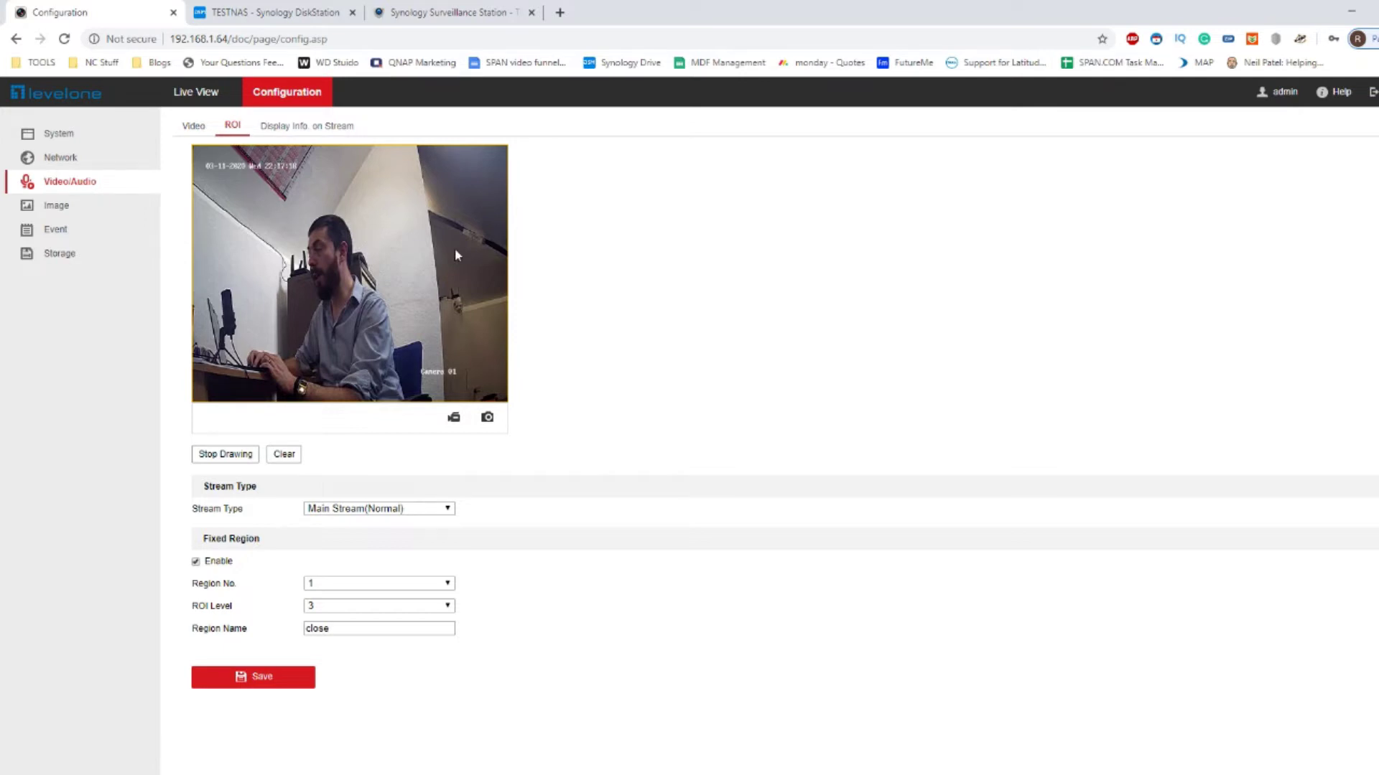
left_click_drag(414, 264, 523, 409)
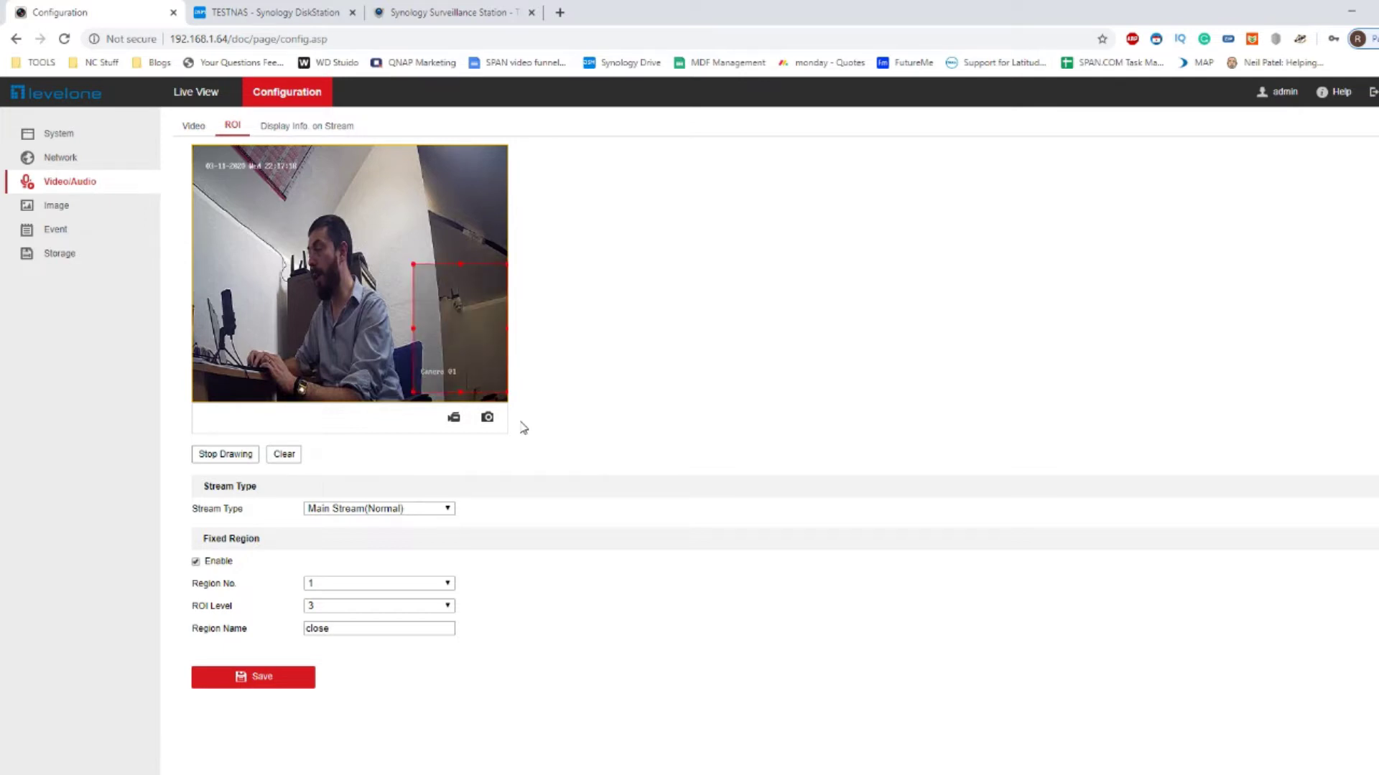
left_click(231, 455)
Set the ROI stream type to Sub-stream, draw a smaller area around the wall-mounted camera and save the settings.
left_click(345, 508)
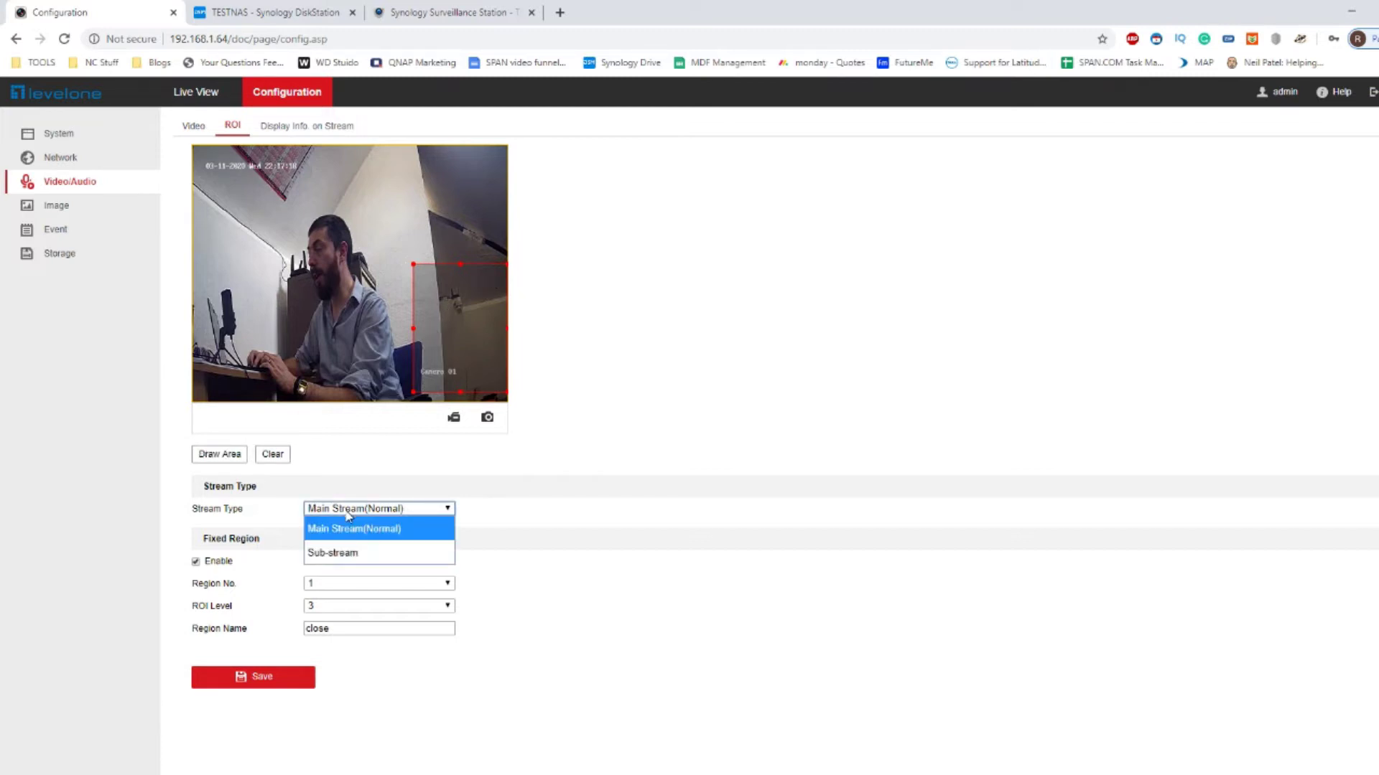
left_click(342, 553)
left_click(237, 456)
left_click_drag(408, 287, 491, 348)
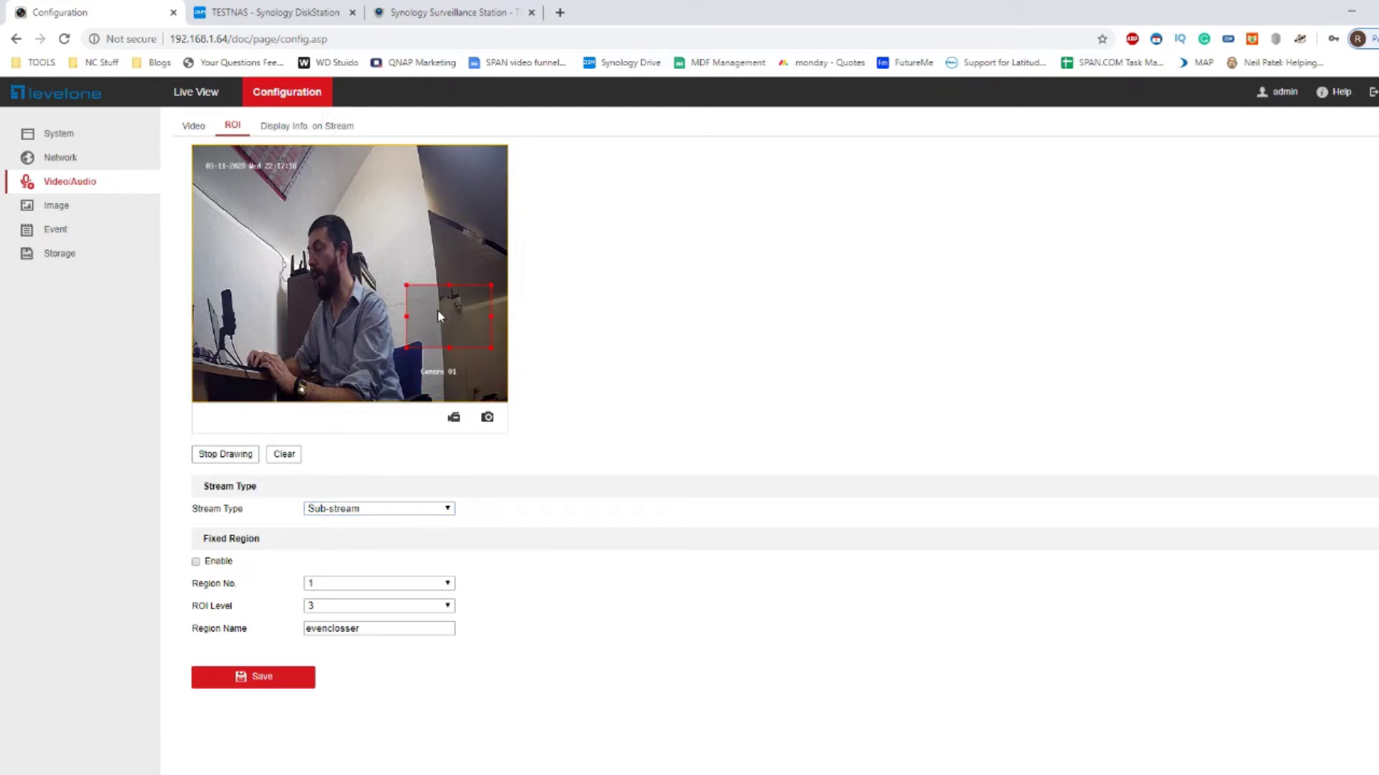
left_click(248, 454)
double_click(332, 628)
left_click(276, 679)
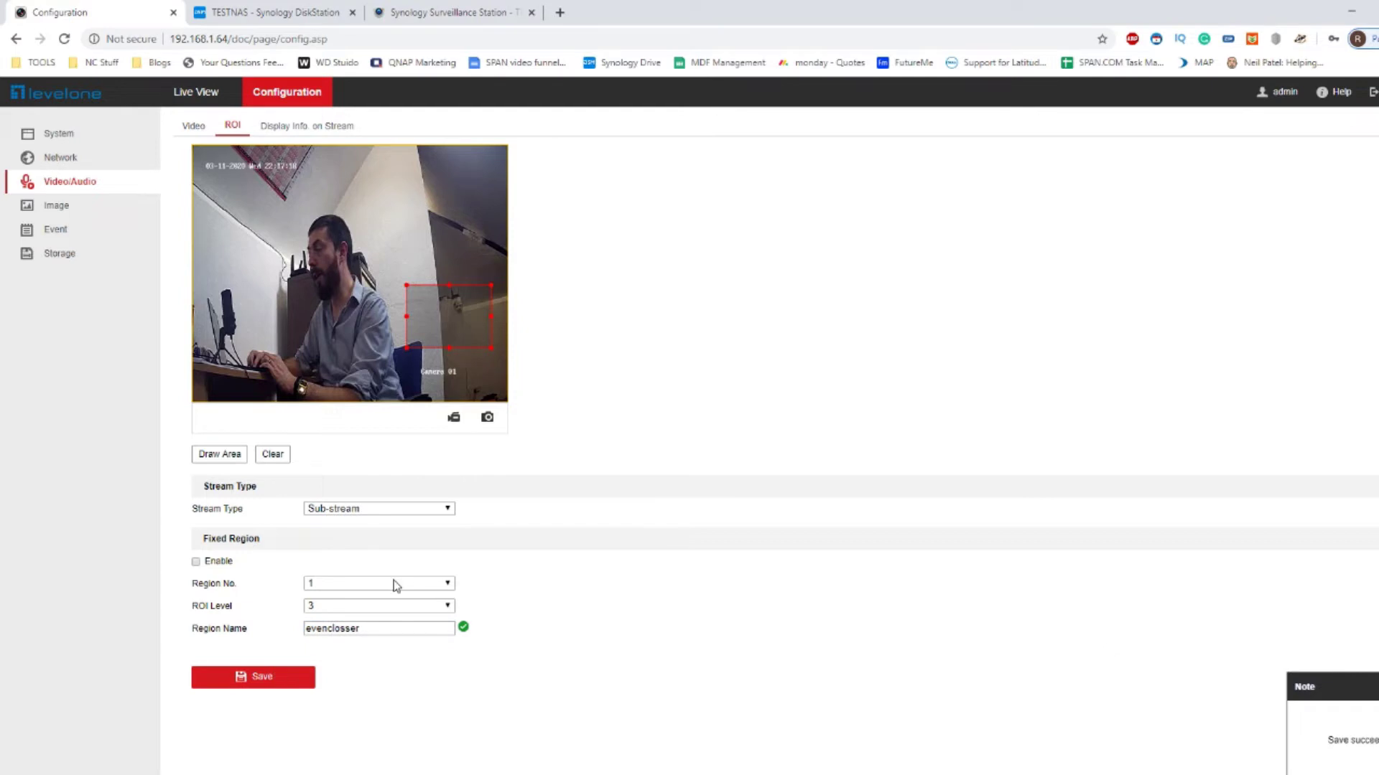
Check the Display Info. on Stream page, switch to Synology Surveillance Station and discard the unsaved Live View layout.
left_click(314, 128)
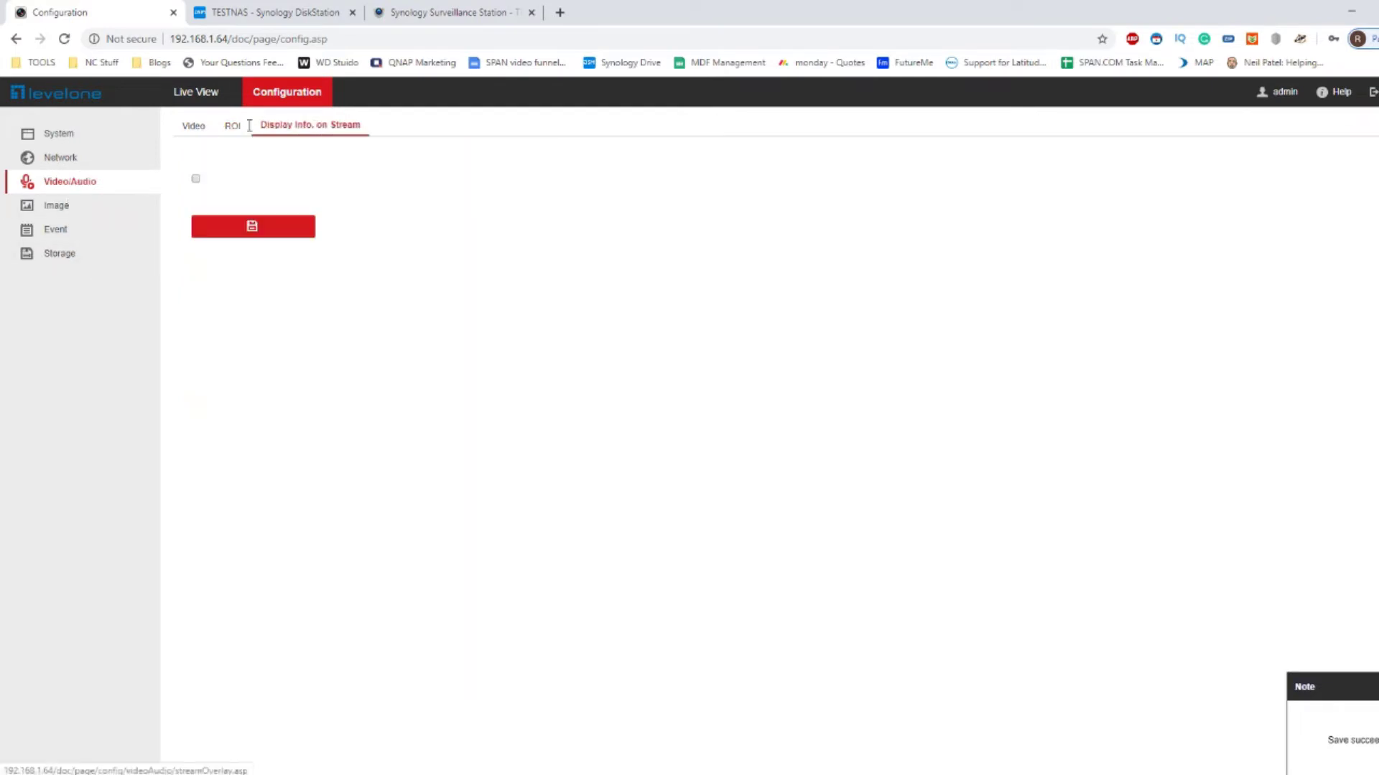
left_click(81, 158)
key("ctrl+Tab")
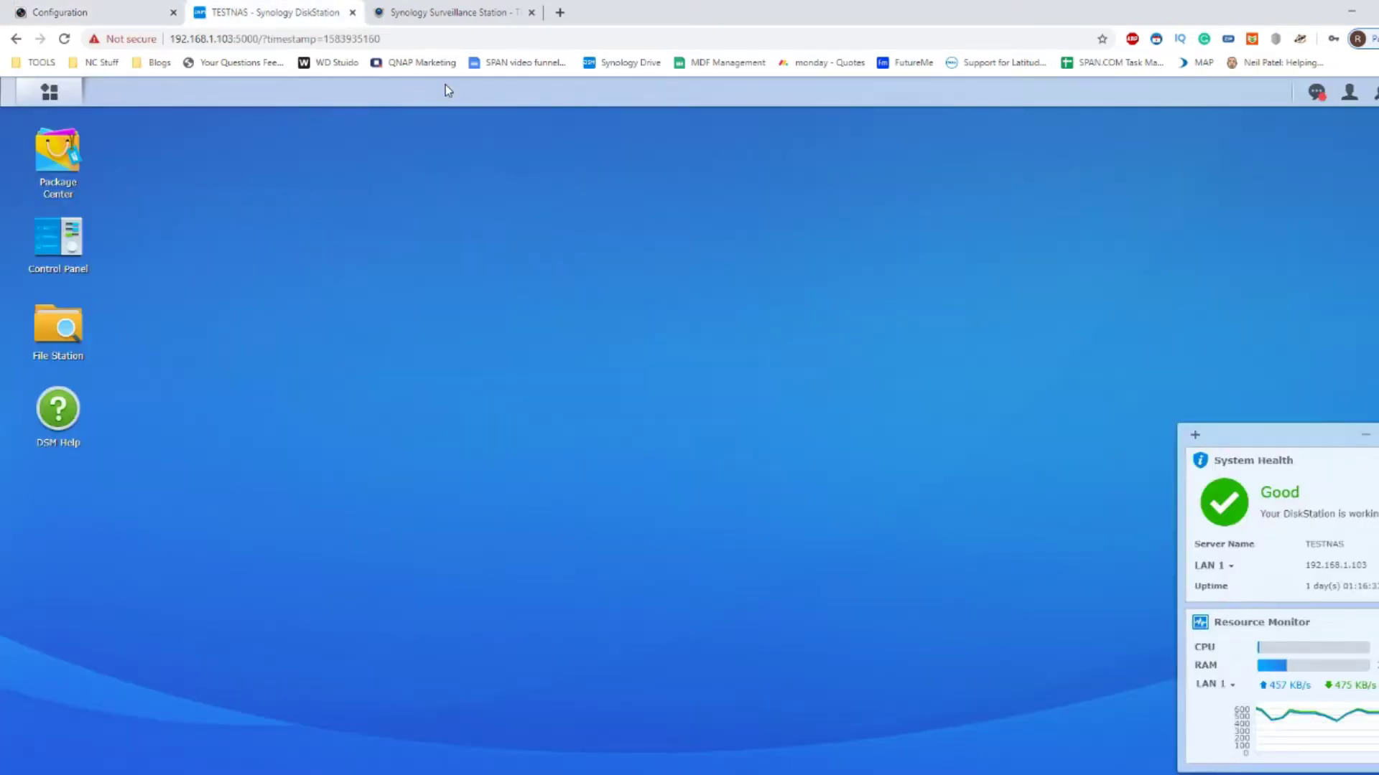
key("ctrl+Tab")
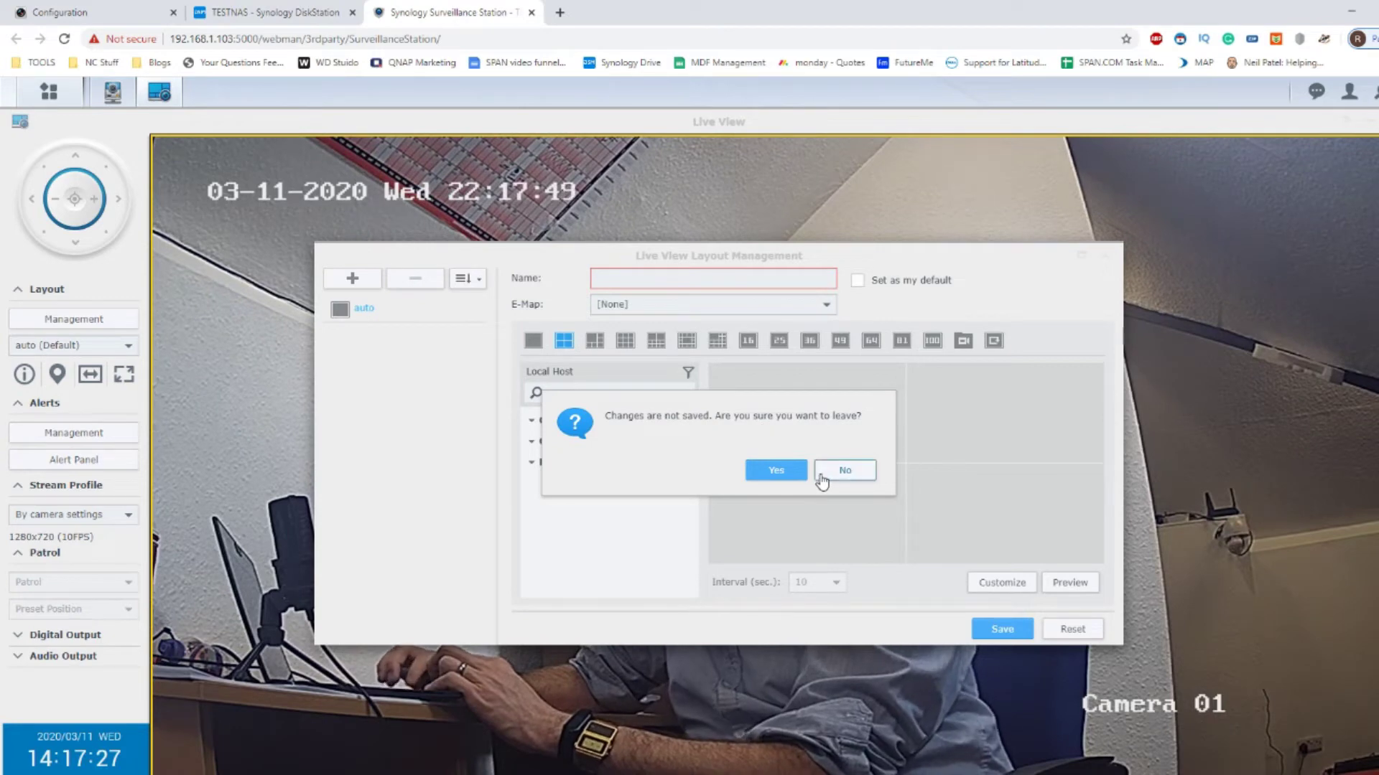
left_click(845, 471)
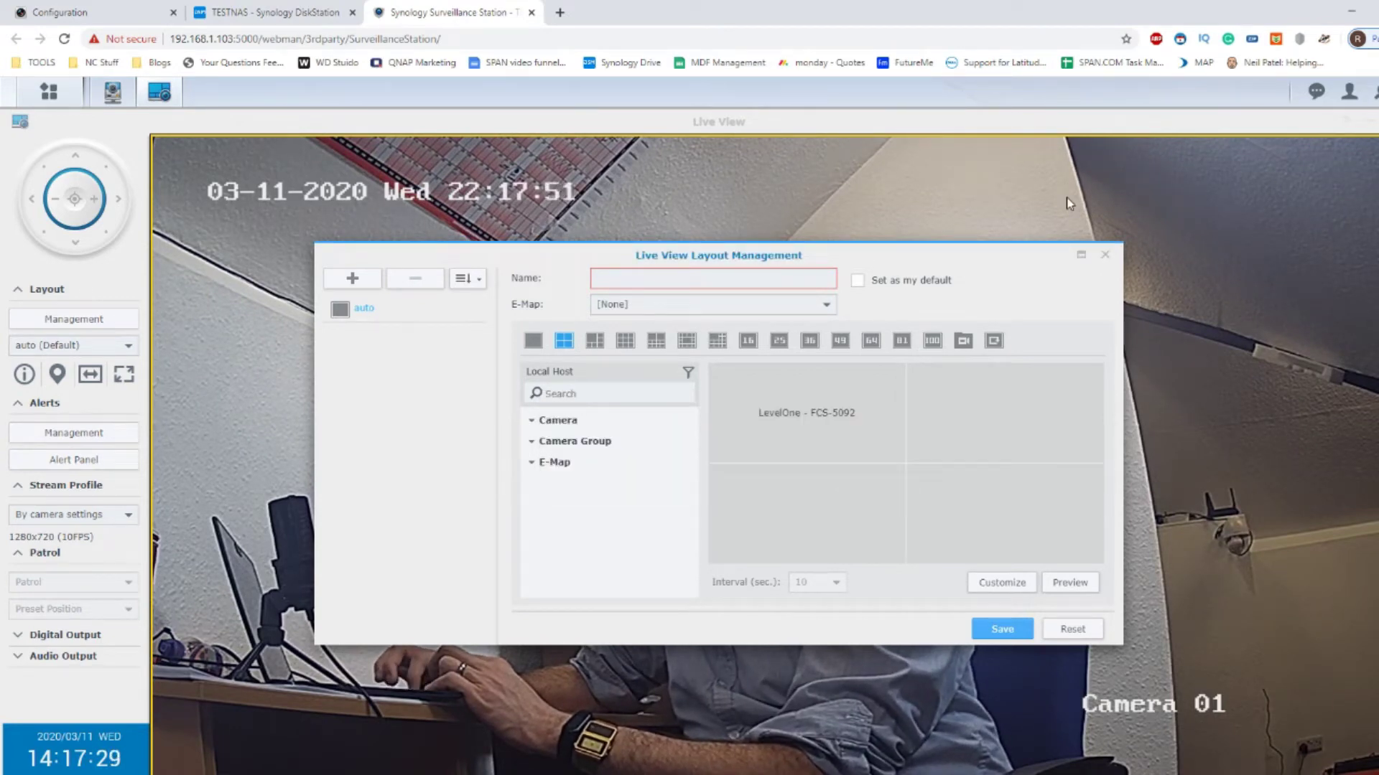
left_click(1106, 256)
left_click(772, 465)
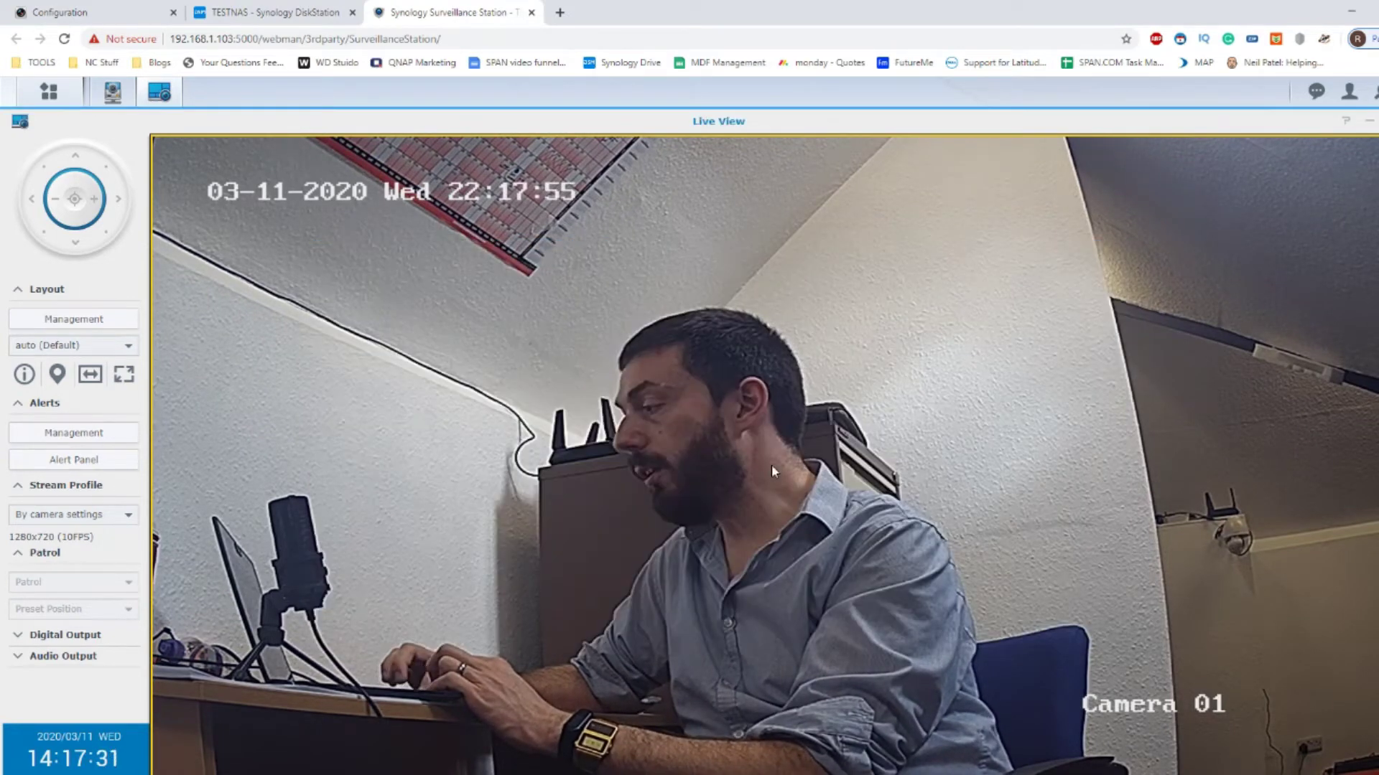
Add a camera with Quick Setup, searching the network and choosing the LevelOne FCS-5092 at 192.168.1.64.
left_click(113, 92)
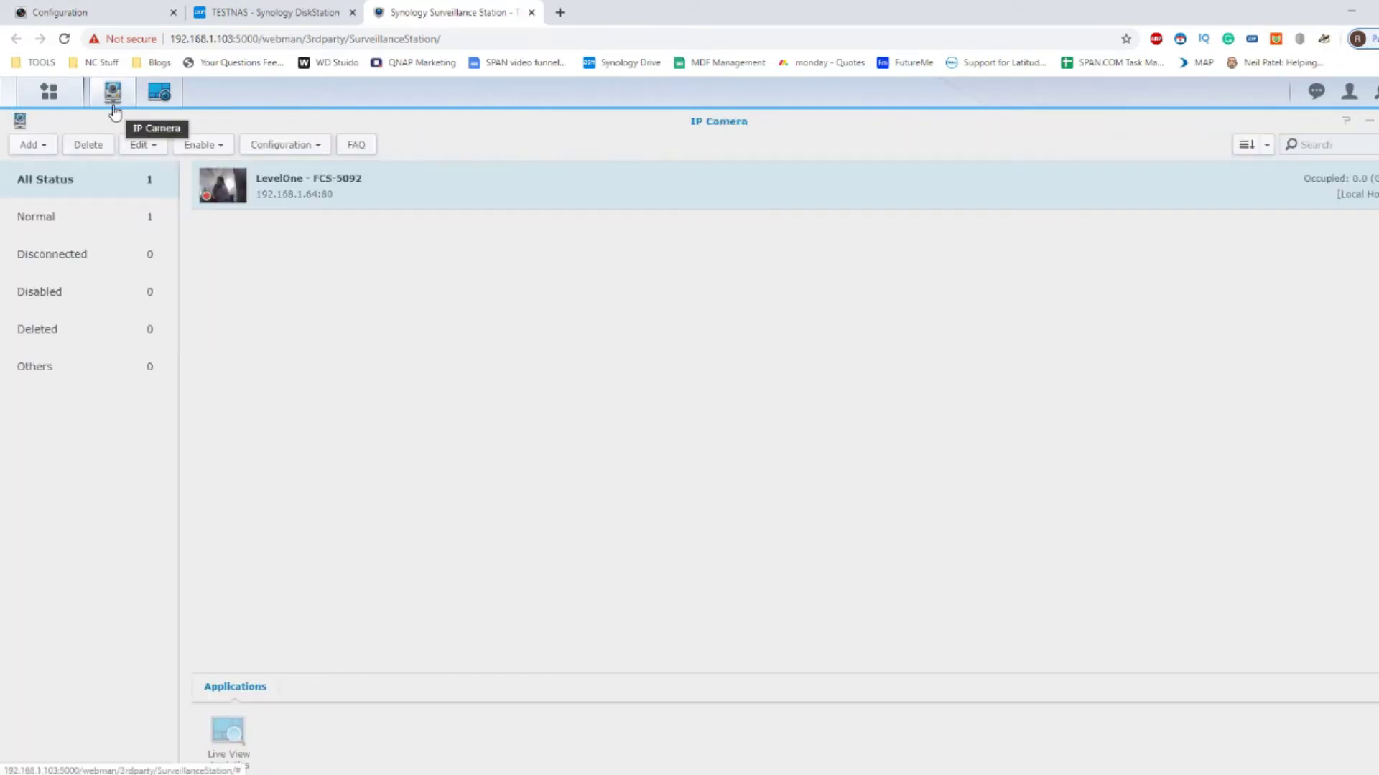
left_click(37, 145)
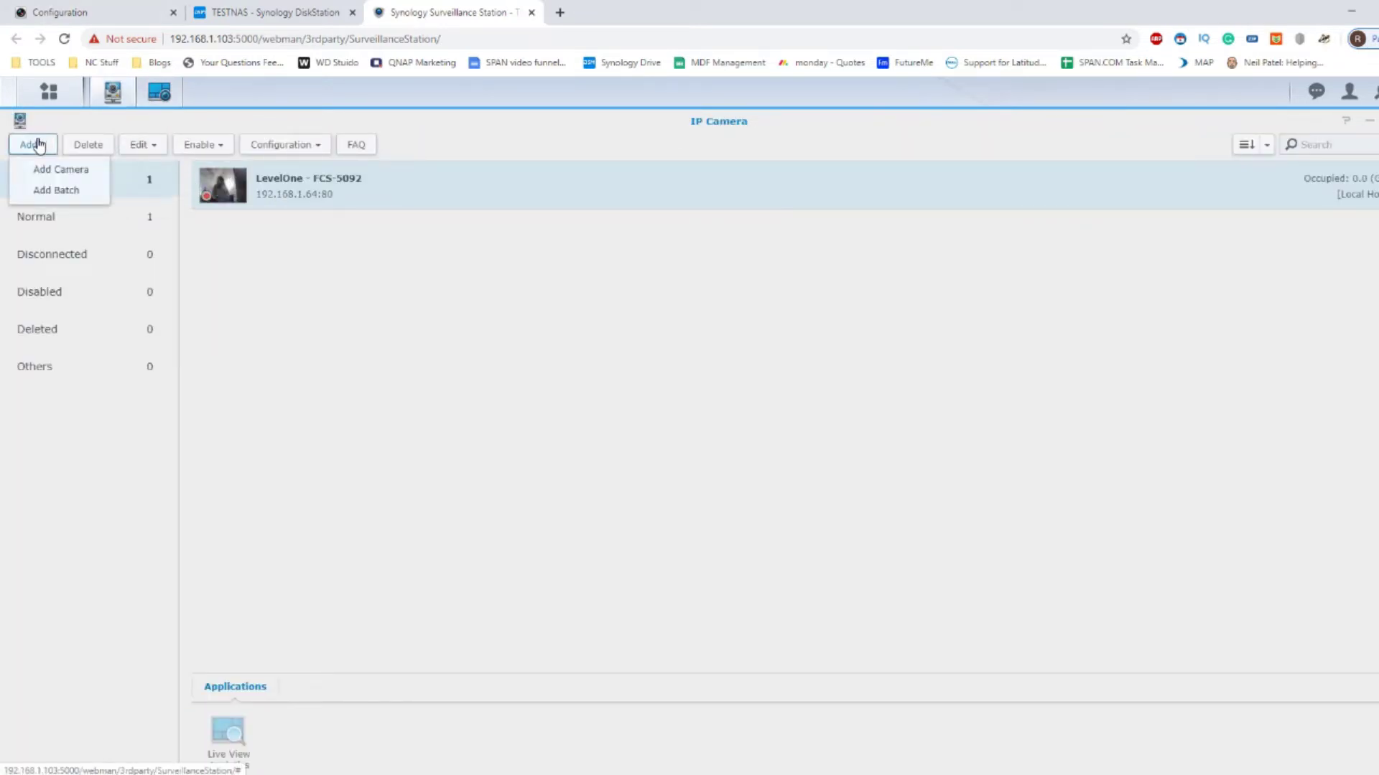
left_click(57, 176)
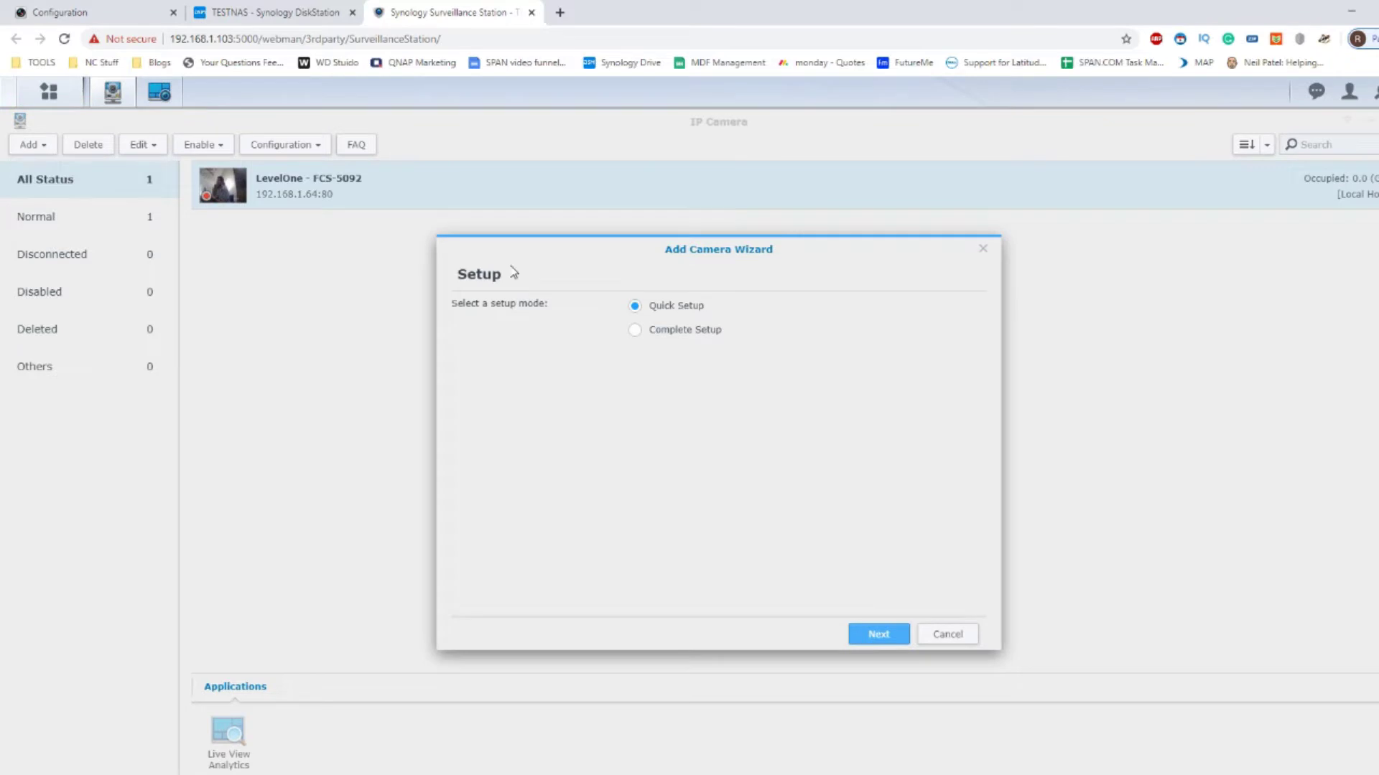
left_click(874, 632)
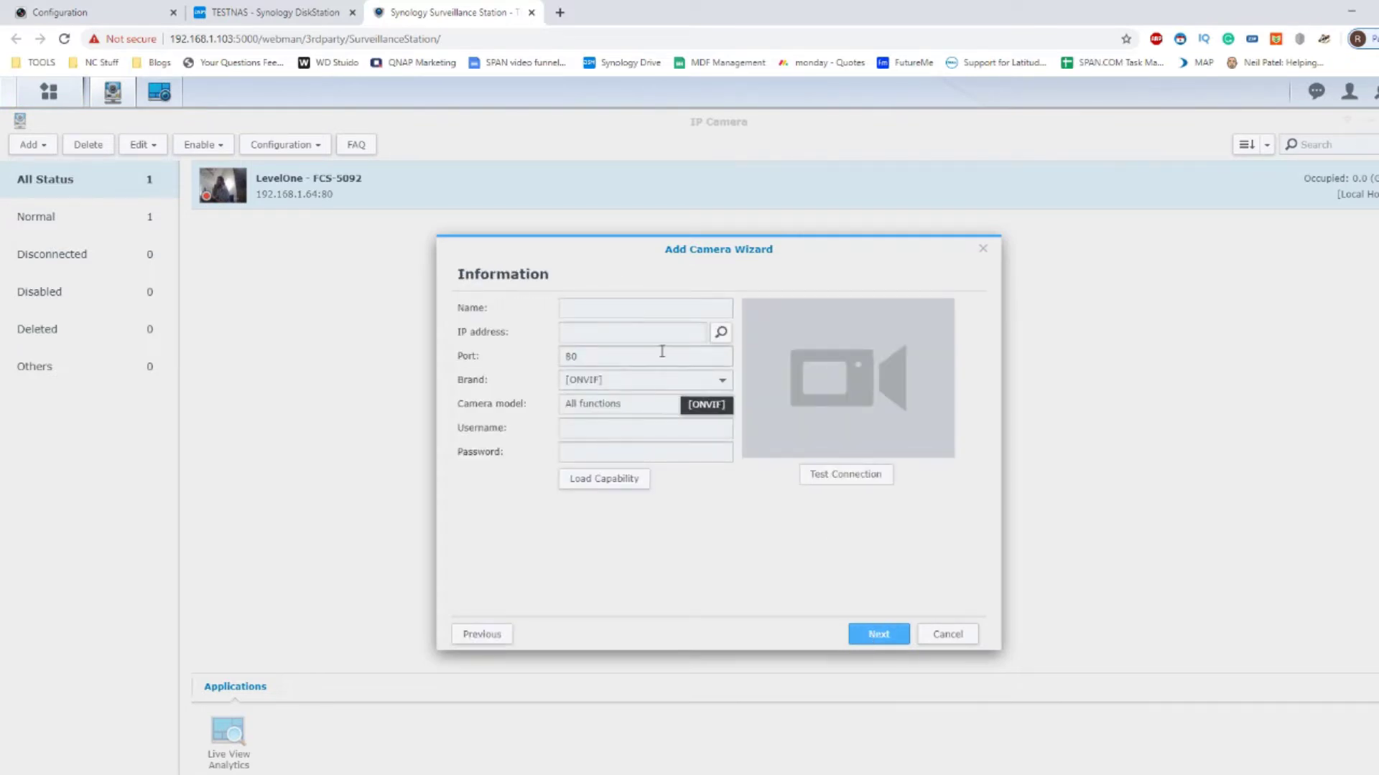
left_click(720, 334)
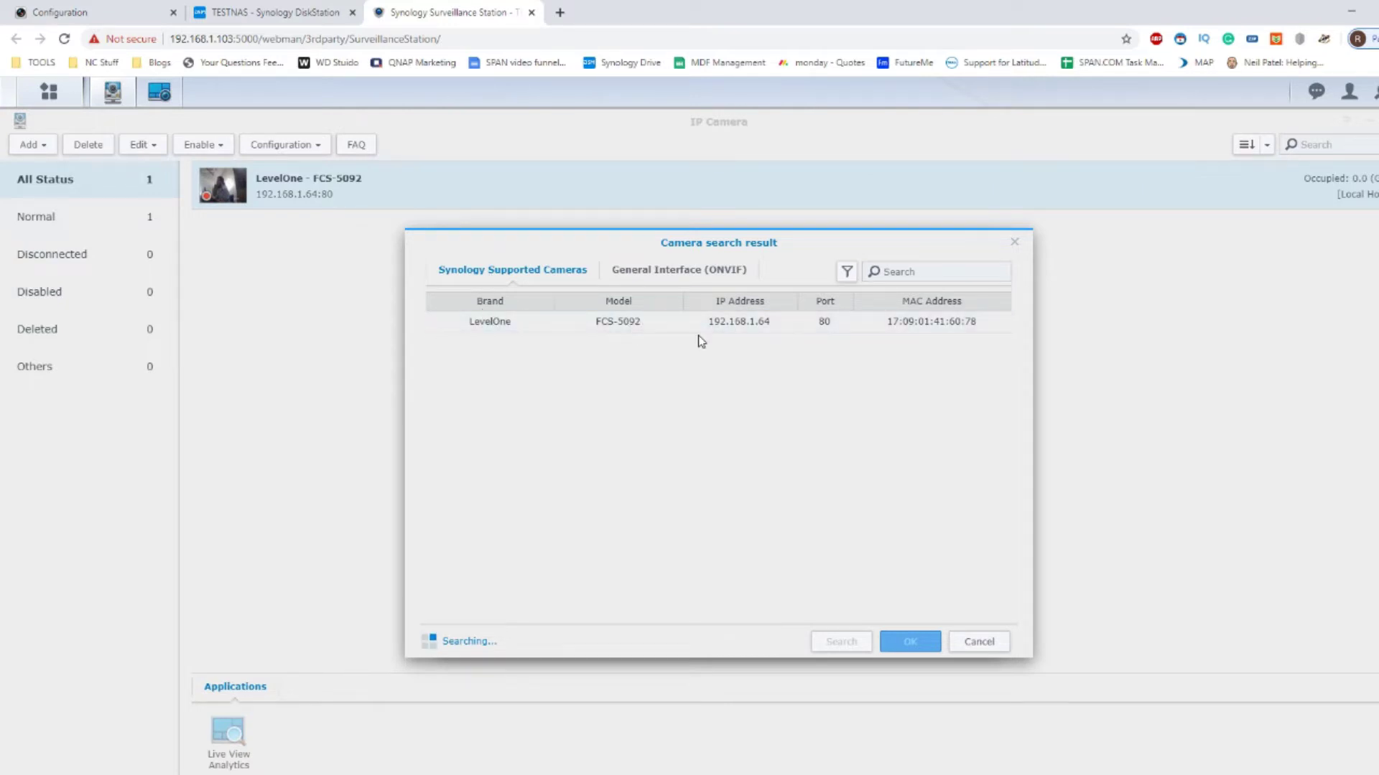
left_click(687, 280)
left_click(481, 276)
left_click(484, 326)
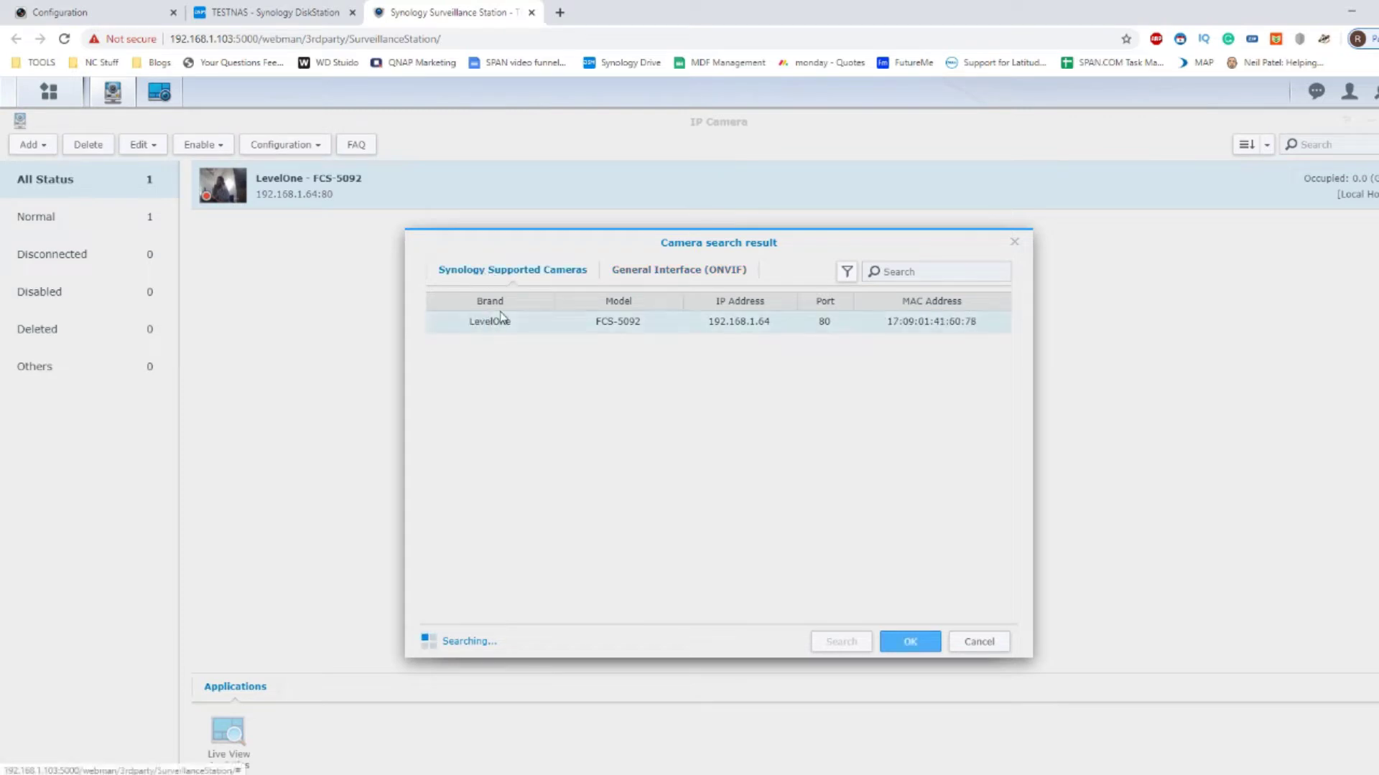
left_click(910, 643)
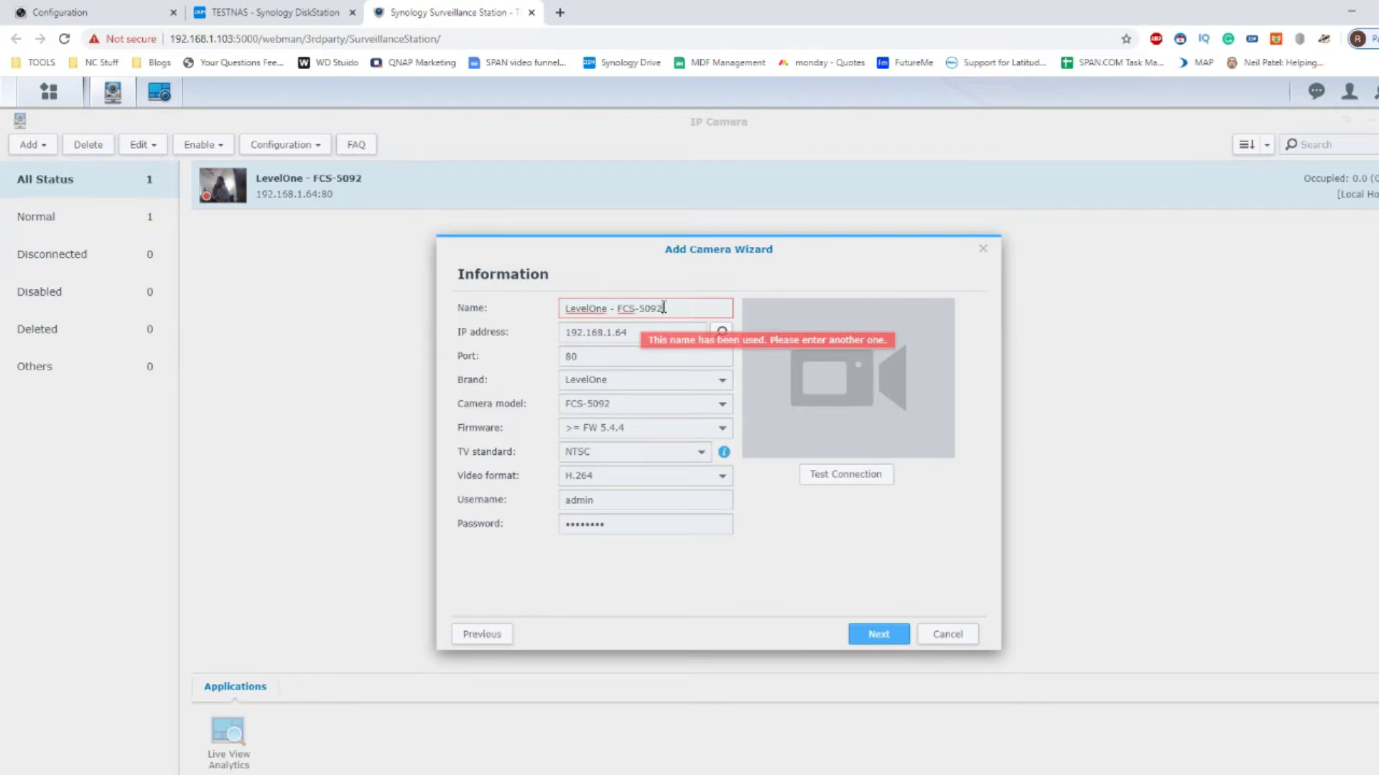
Name the camera LevelOne - FCS-5092b and test its connection.
left_click(662, 307)
type("b")
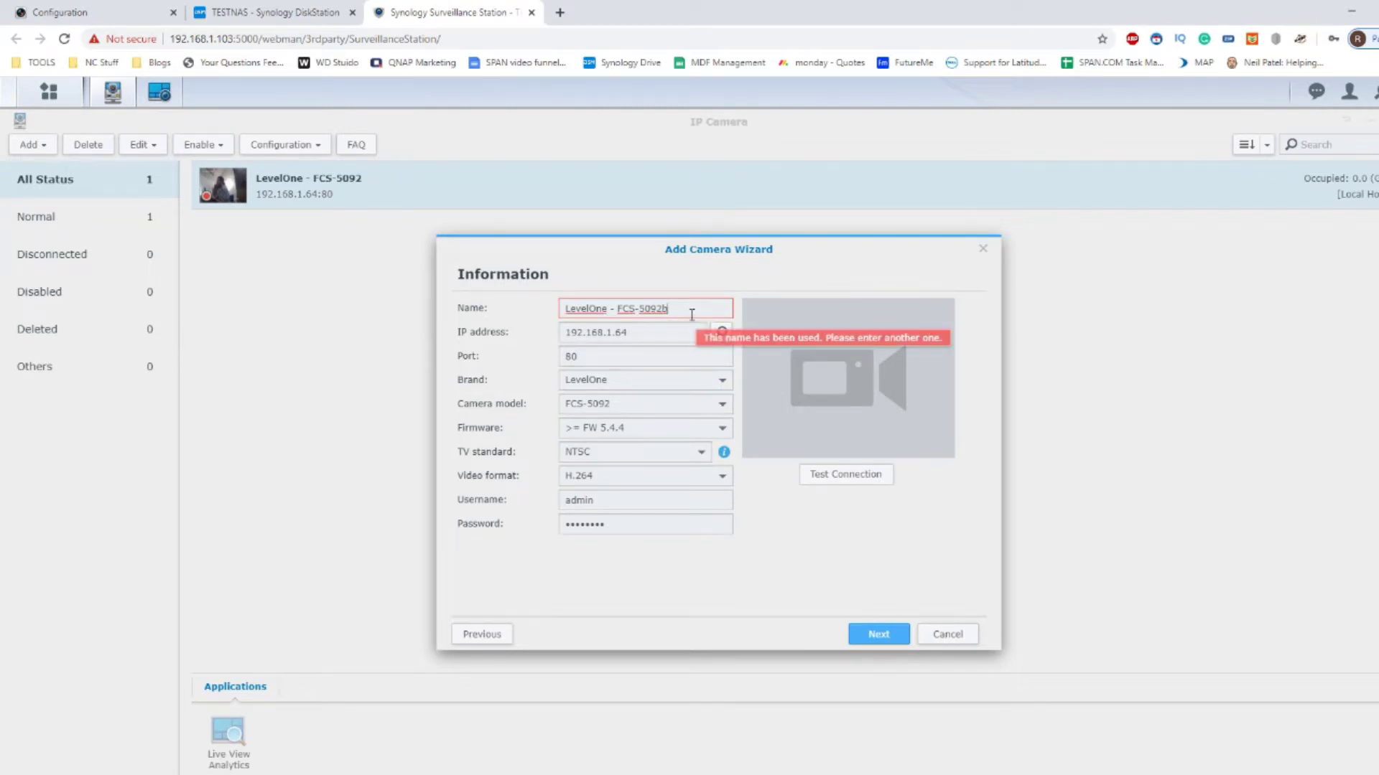
left_click(658, 327)
left_click(819, 475)
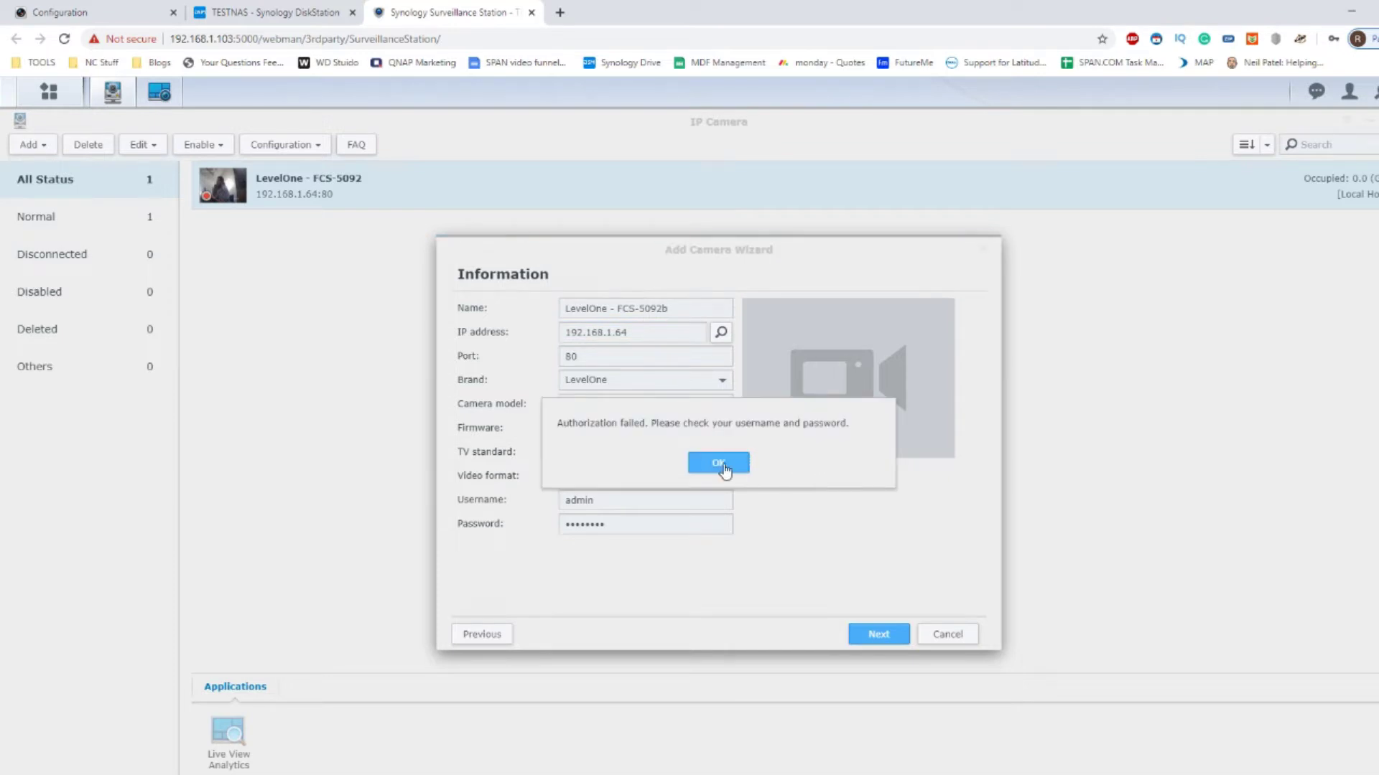
left_click(718, 463)
Enter the camera's account password, test the connection again and finish adding the camera.
double_click(625, 514)
type("•••")
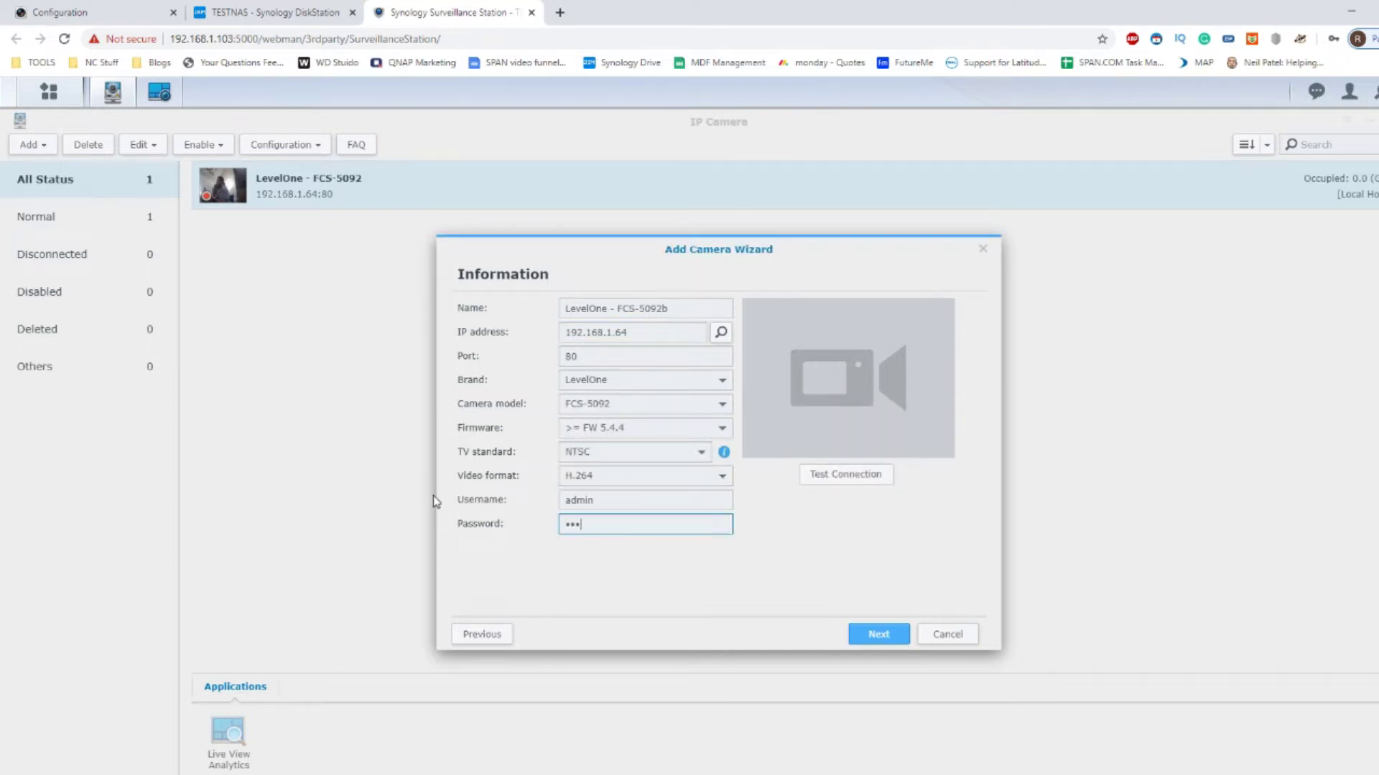
left_click(859, 474)
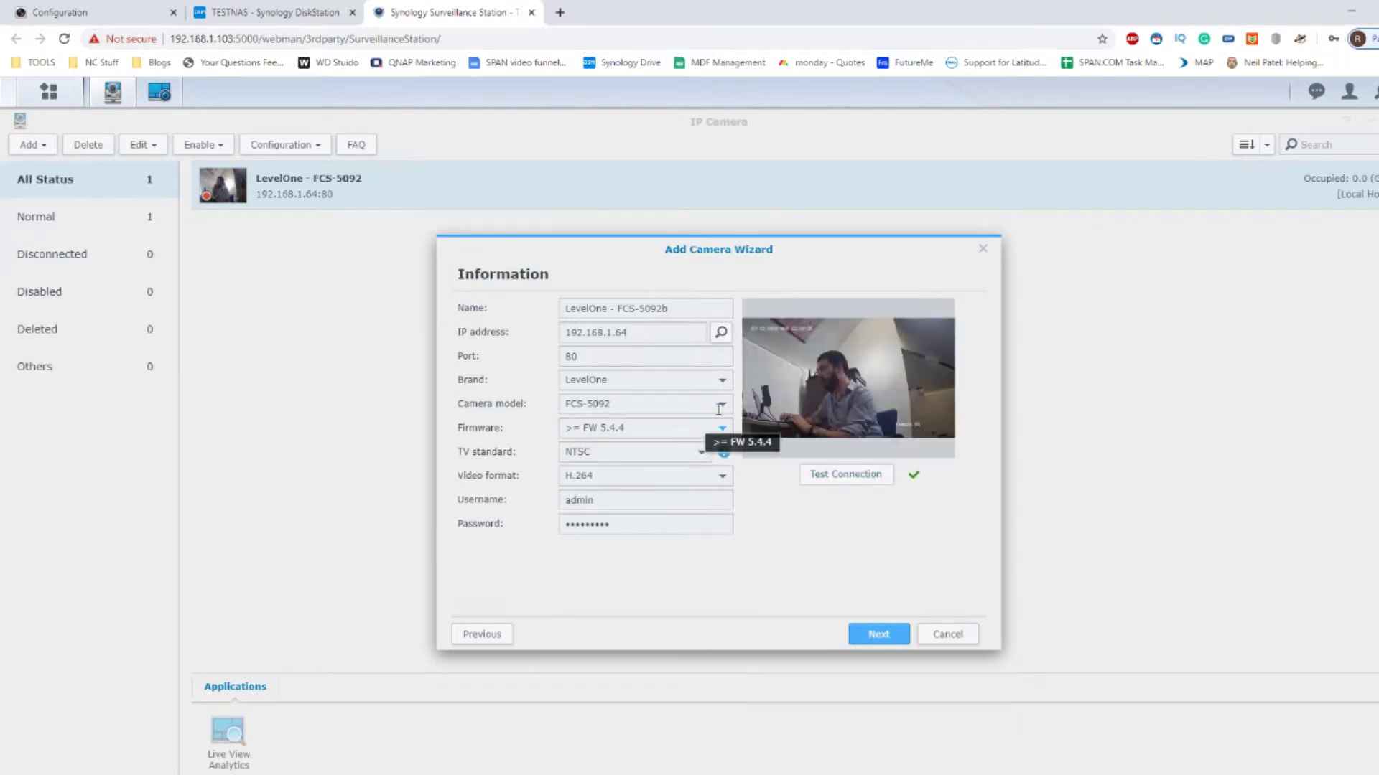
left_click(877, 636)
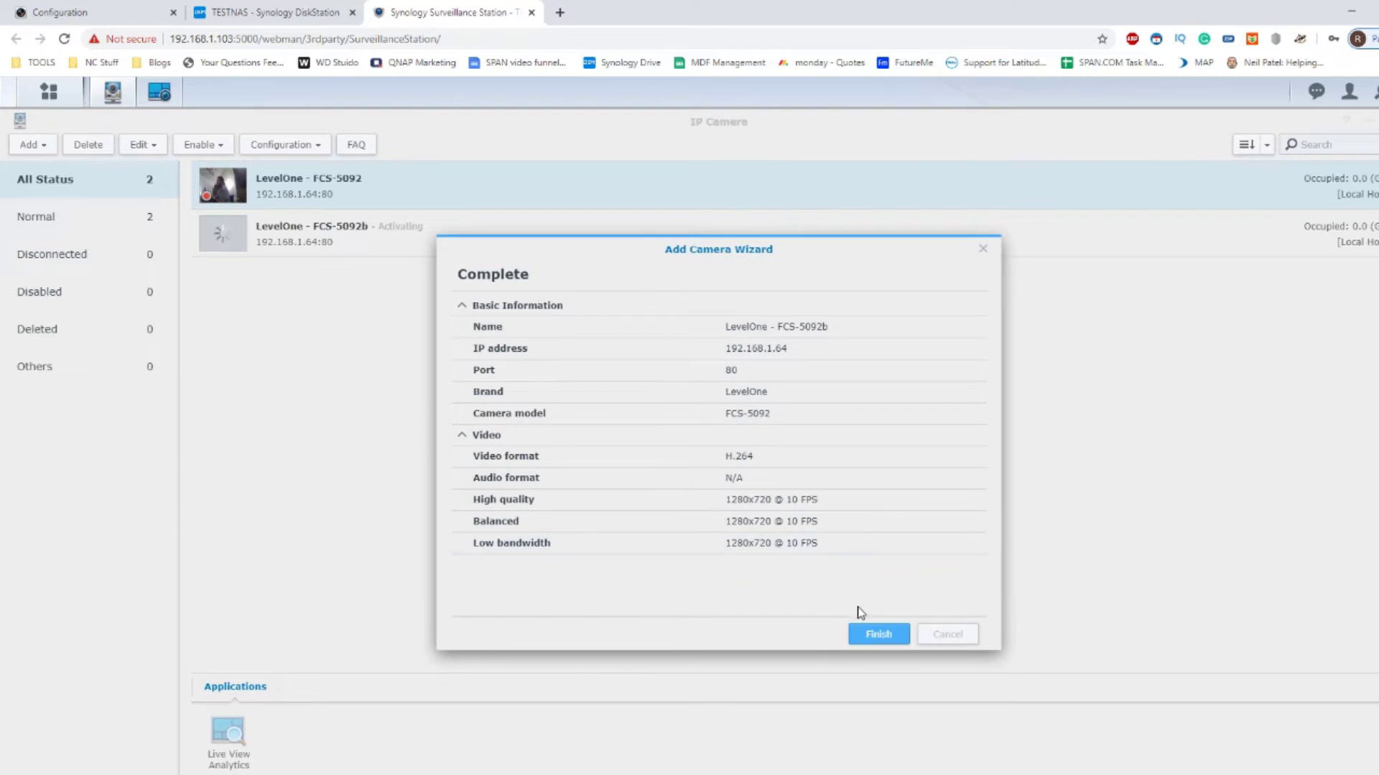
left_click(864, 635)
Select the newly added LevelOne - FCS-5092b camera and check its feed in Live View.
left_click(228, 243)
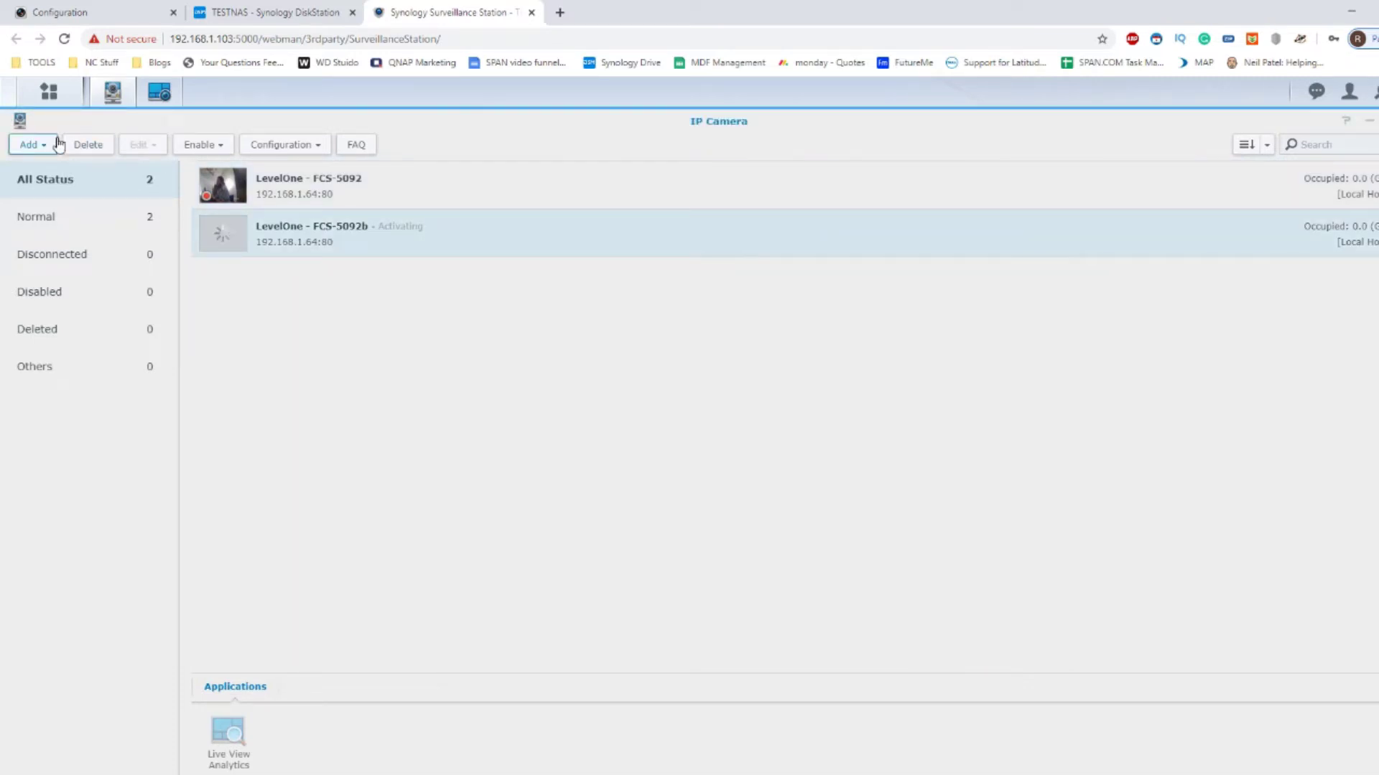
left_click(159, 91)
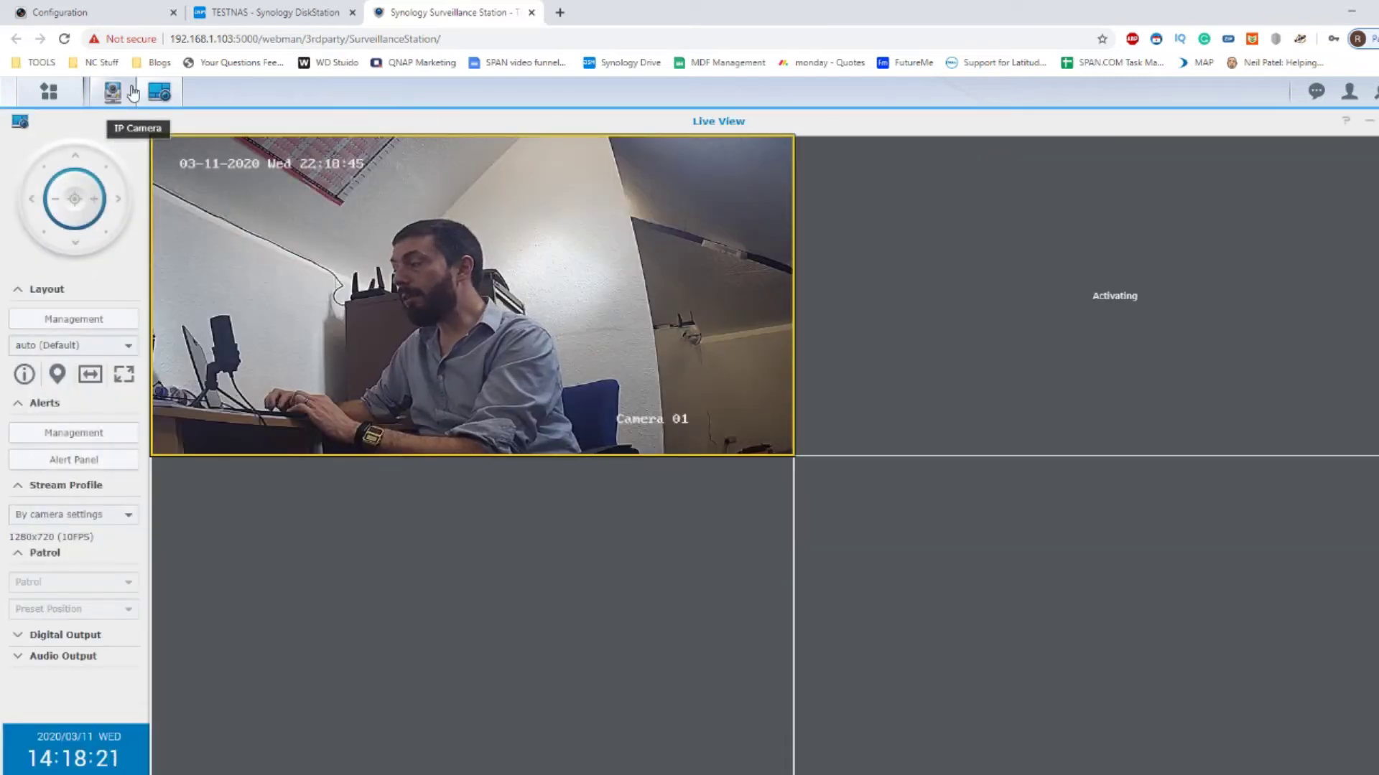
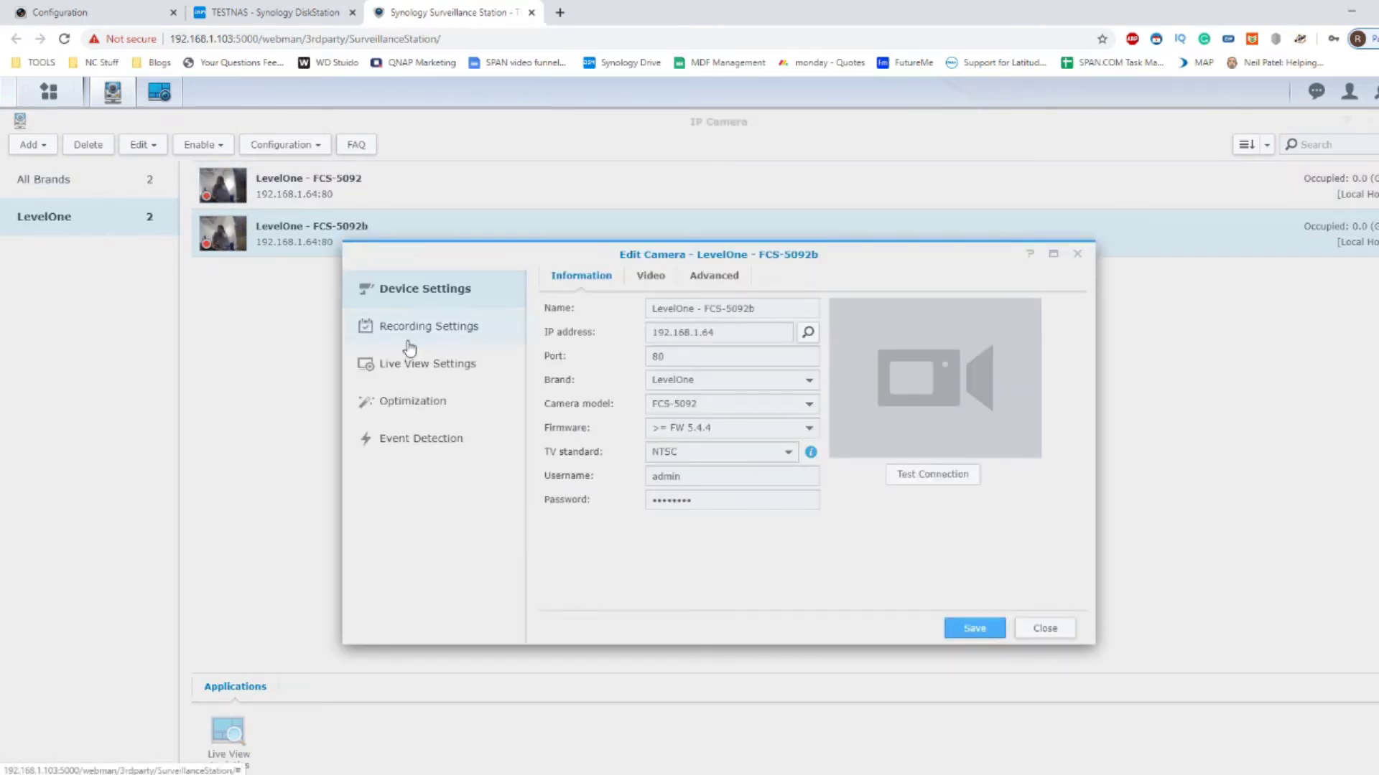
Review the camera's live view, optimization and recording settings, including the recording schedule, stream and advanced options.
left_click(410, 368)
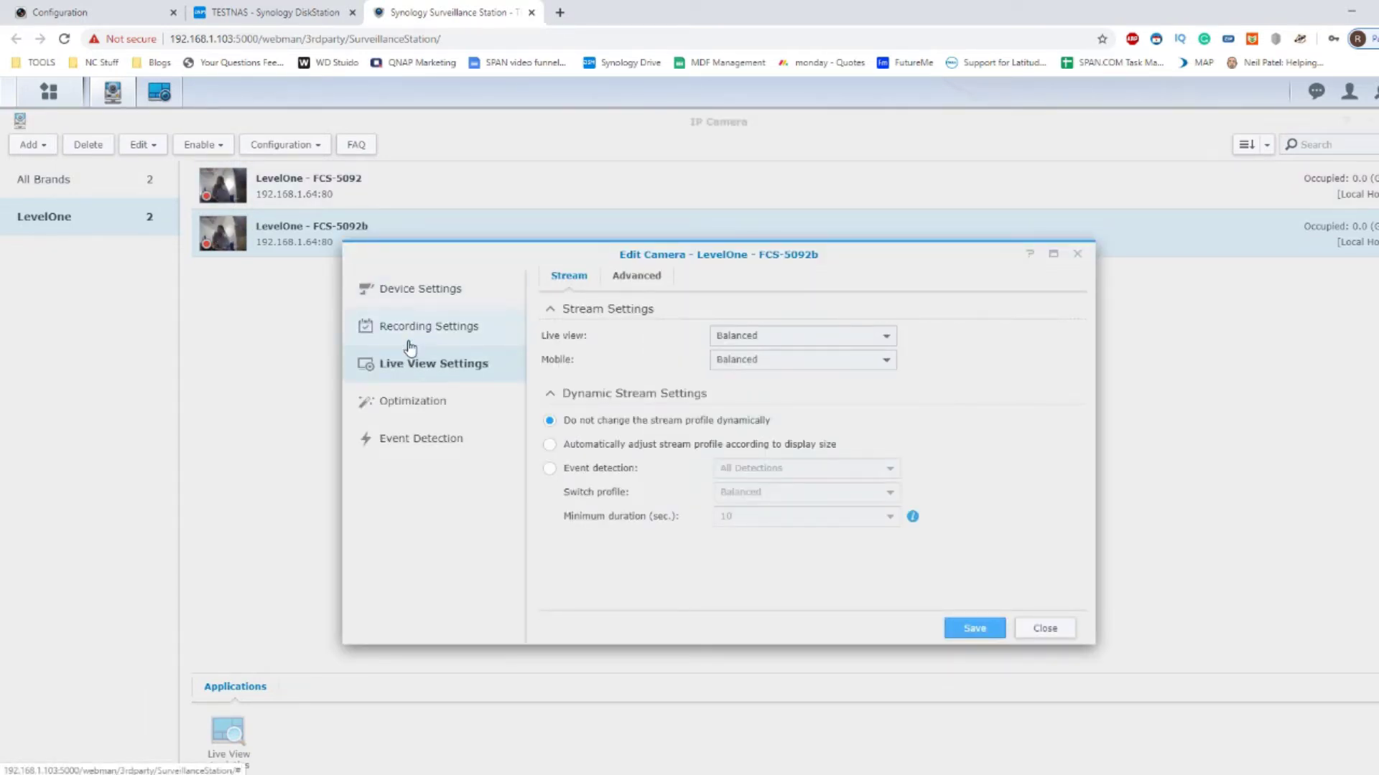
left_click(410, 346)
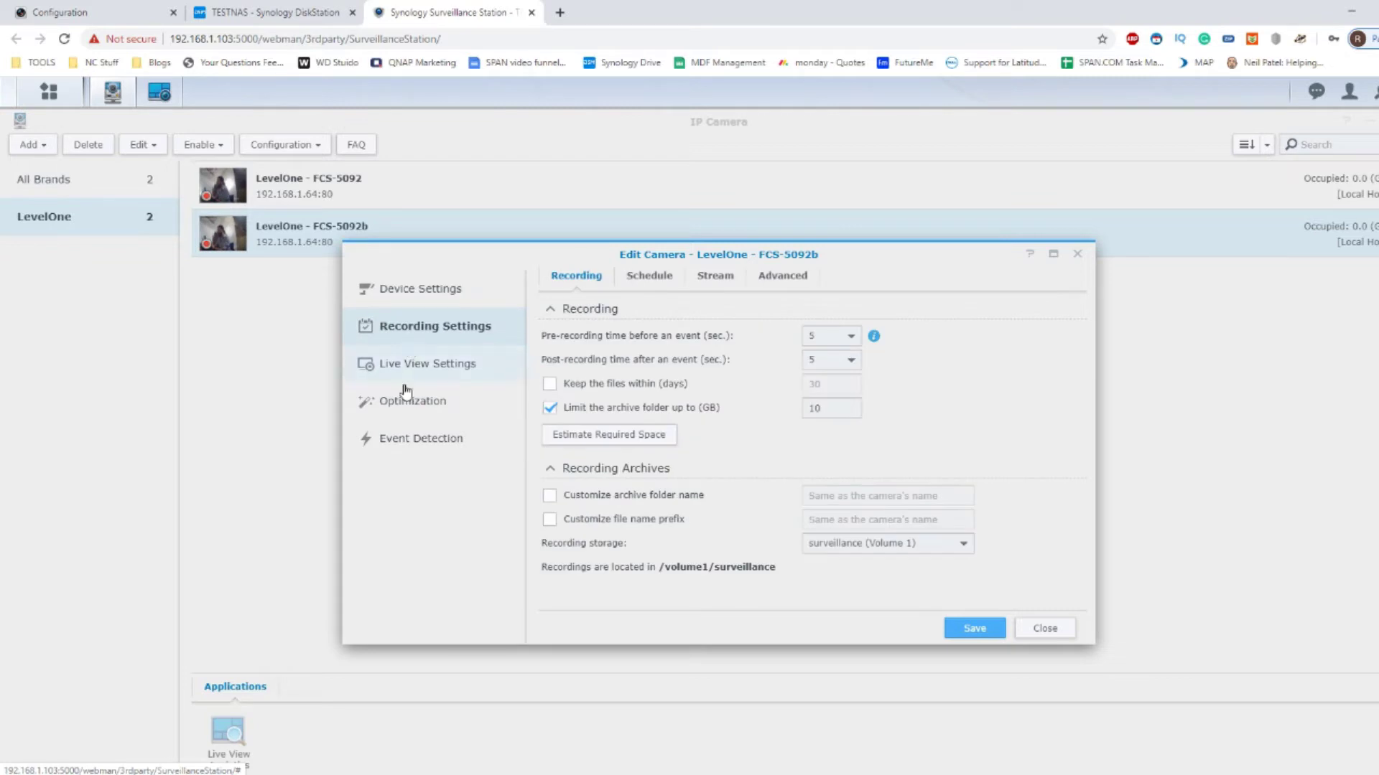
left_click(405, 407)
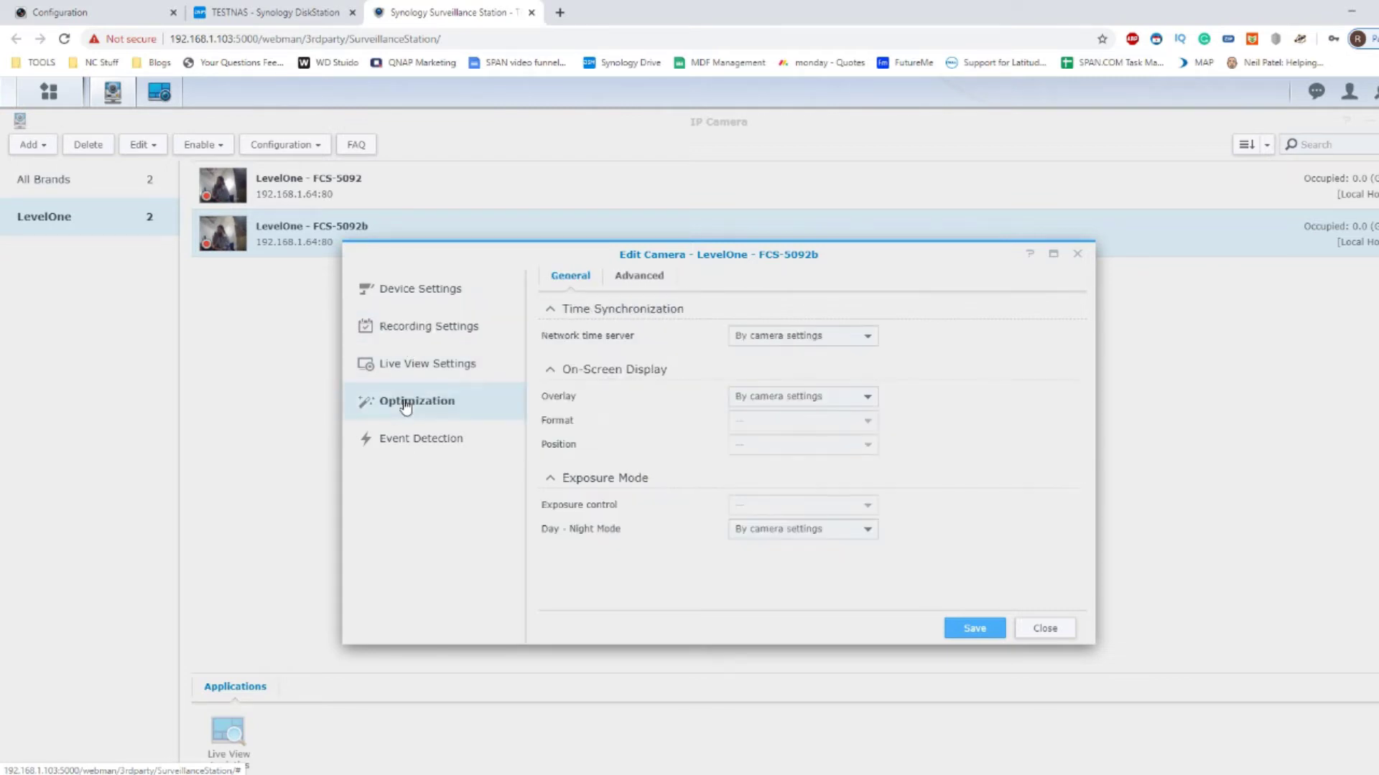
left_click(433, 327)
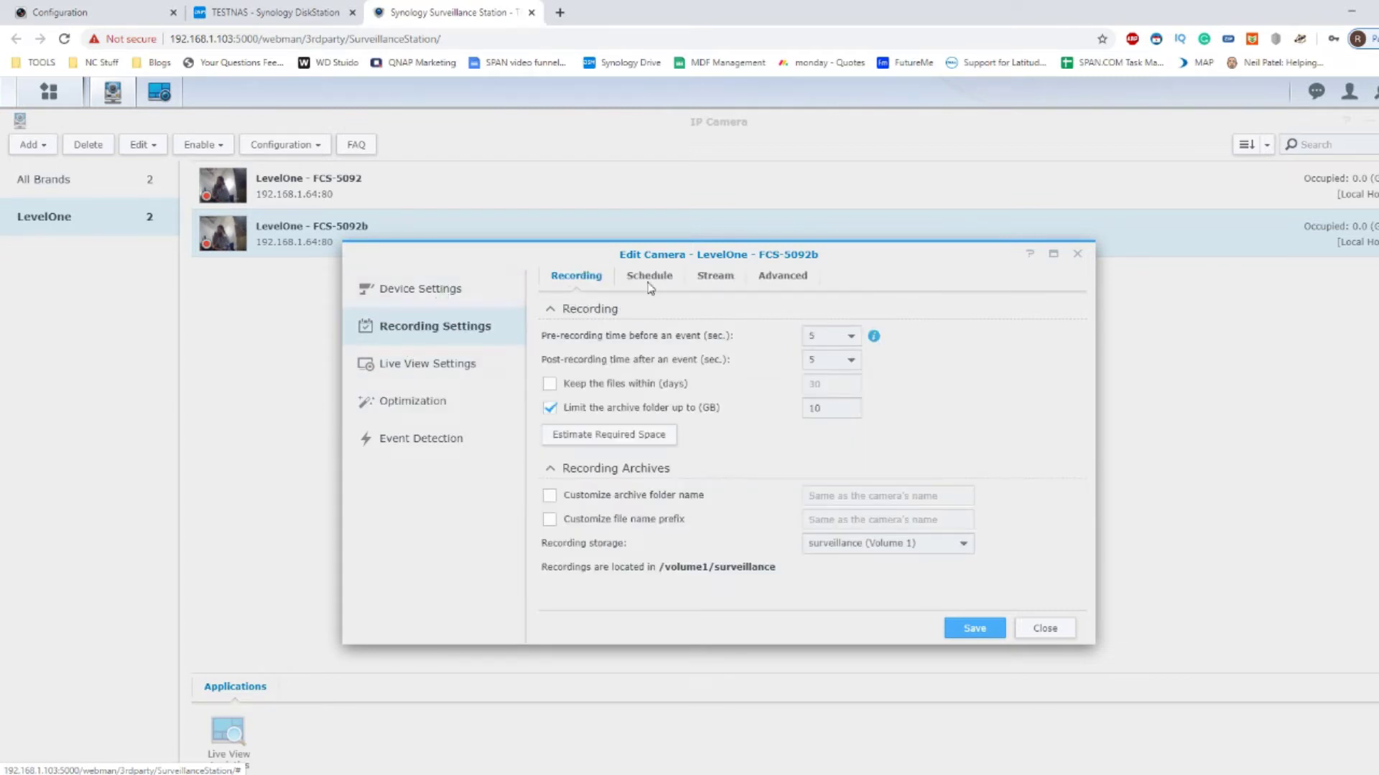
left_click(721, 282)
left_click(653, 279)
left_click(784, 282)
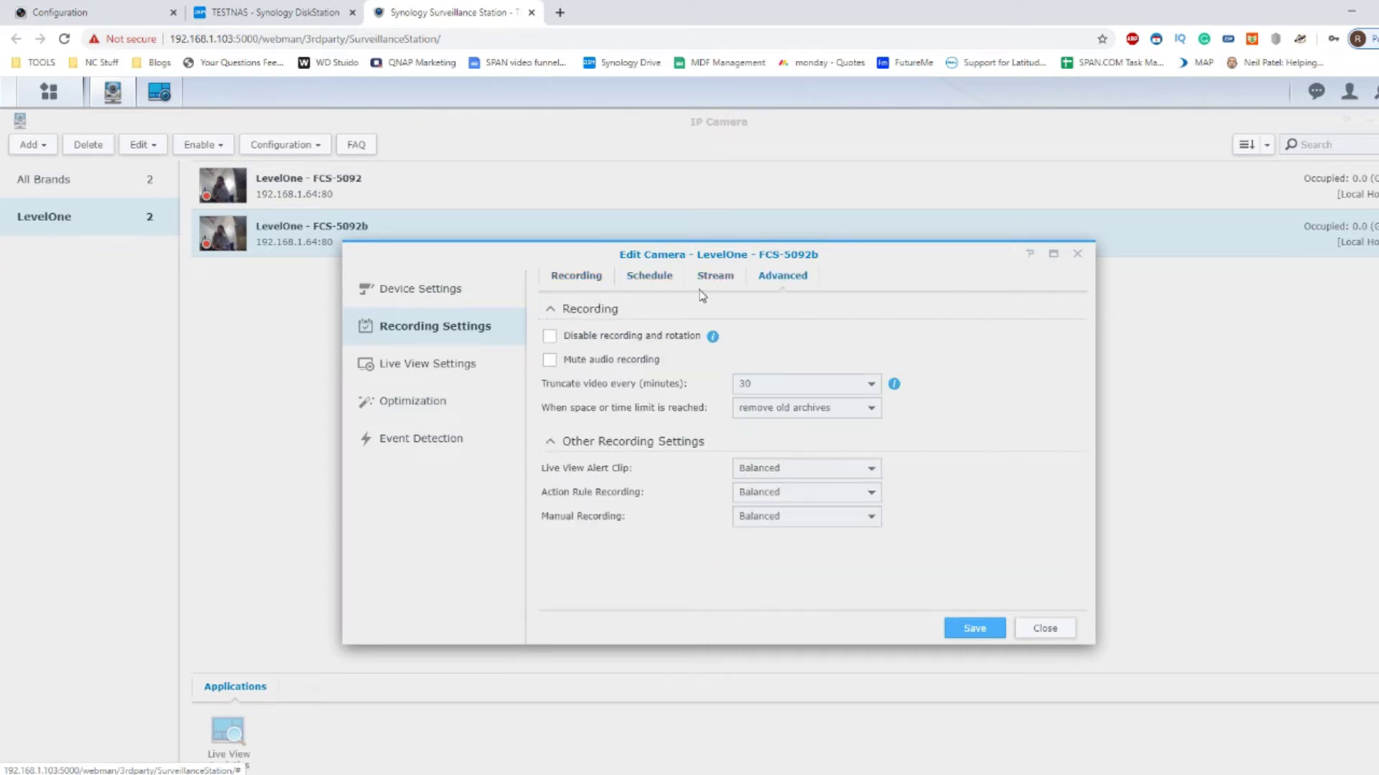
left_click(627, 281)
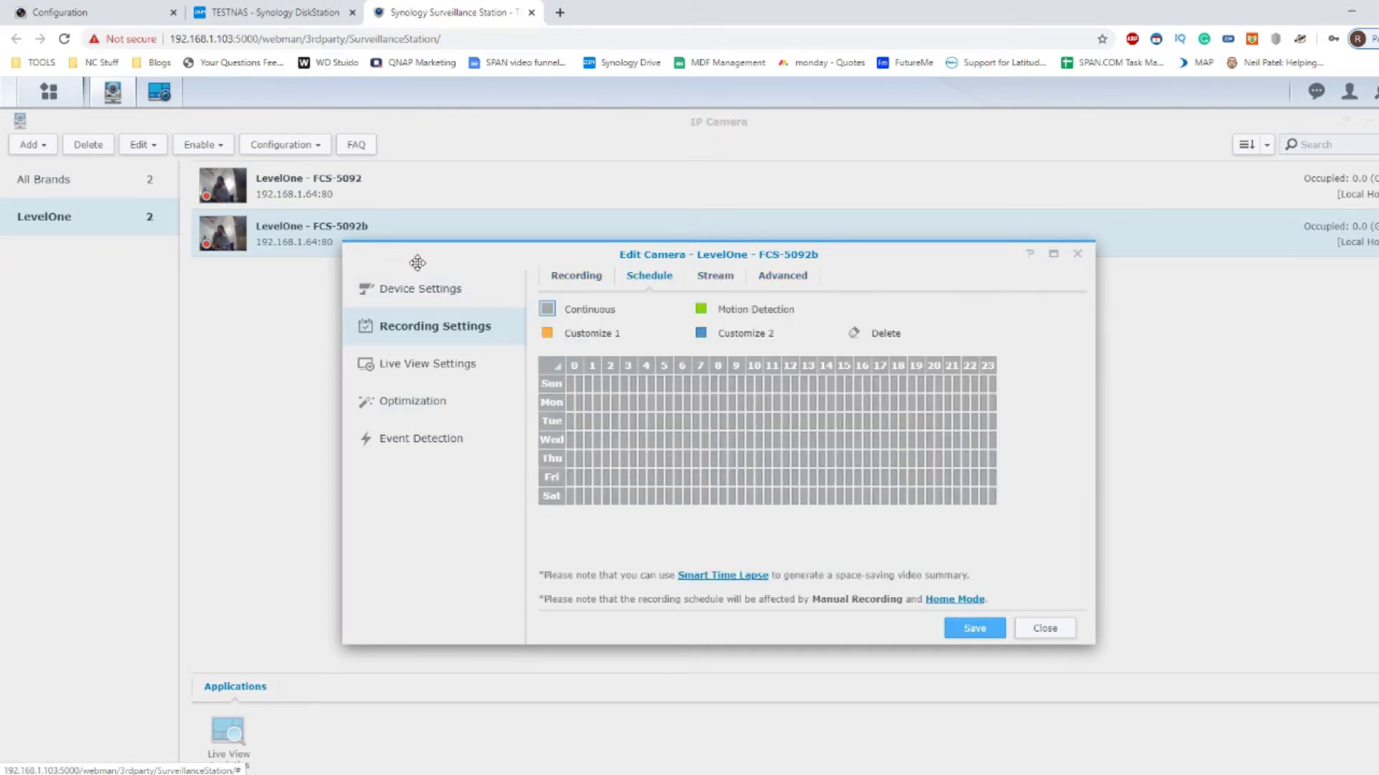
Review the camera's device information, list of camera models and advanced device settings, and close the camera editor without saving.
left_click(425, 290)
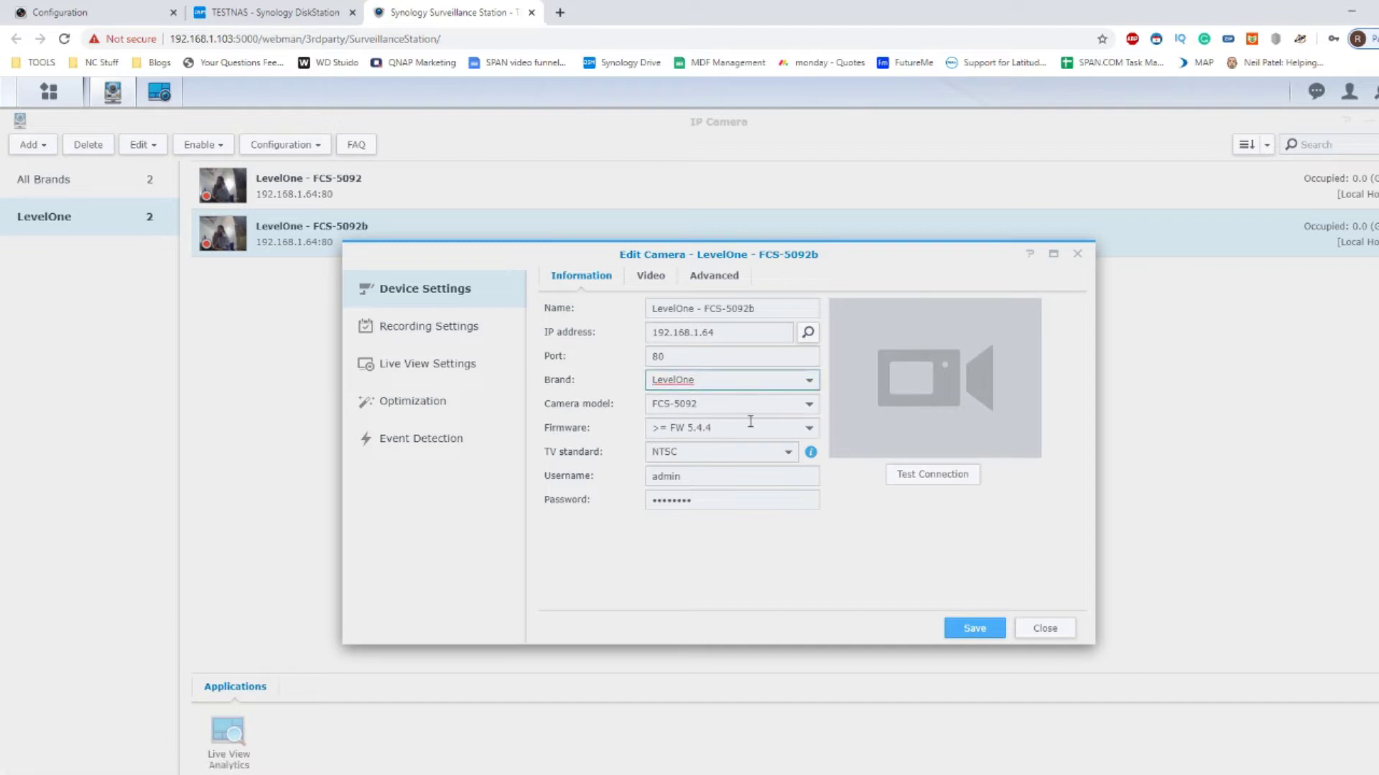
left_click(811, 407)
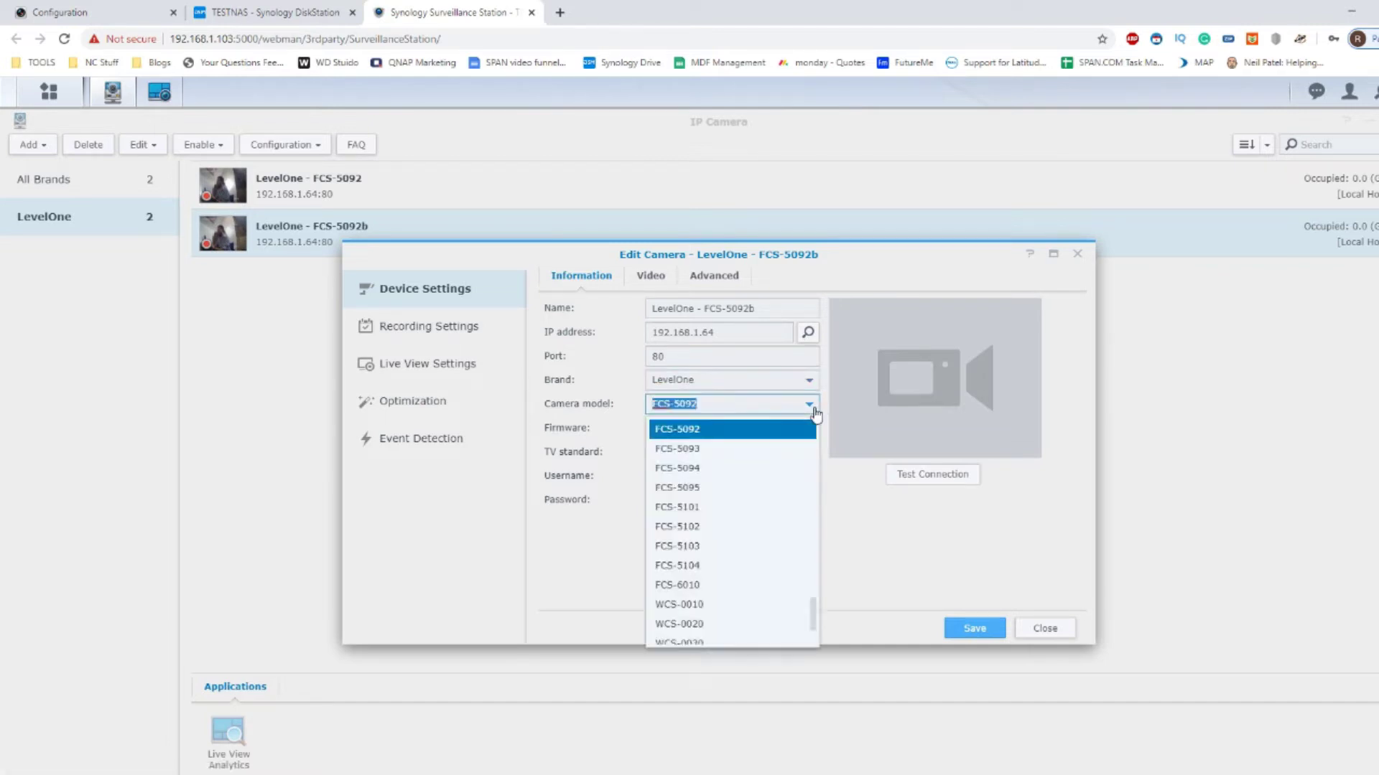
left_click(812, 407)
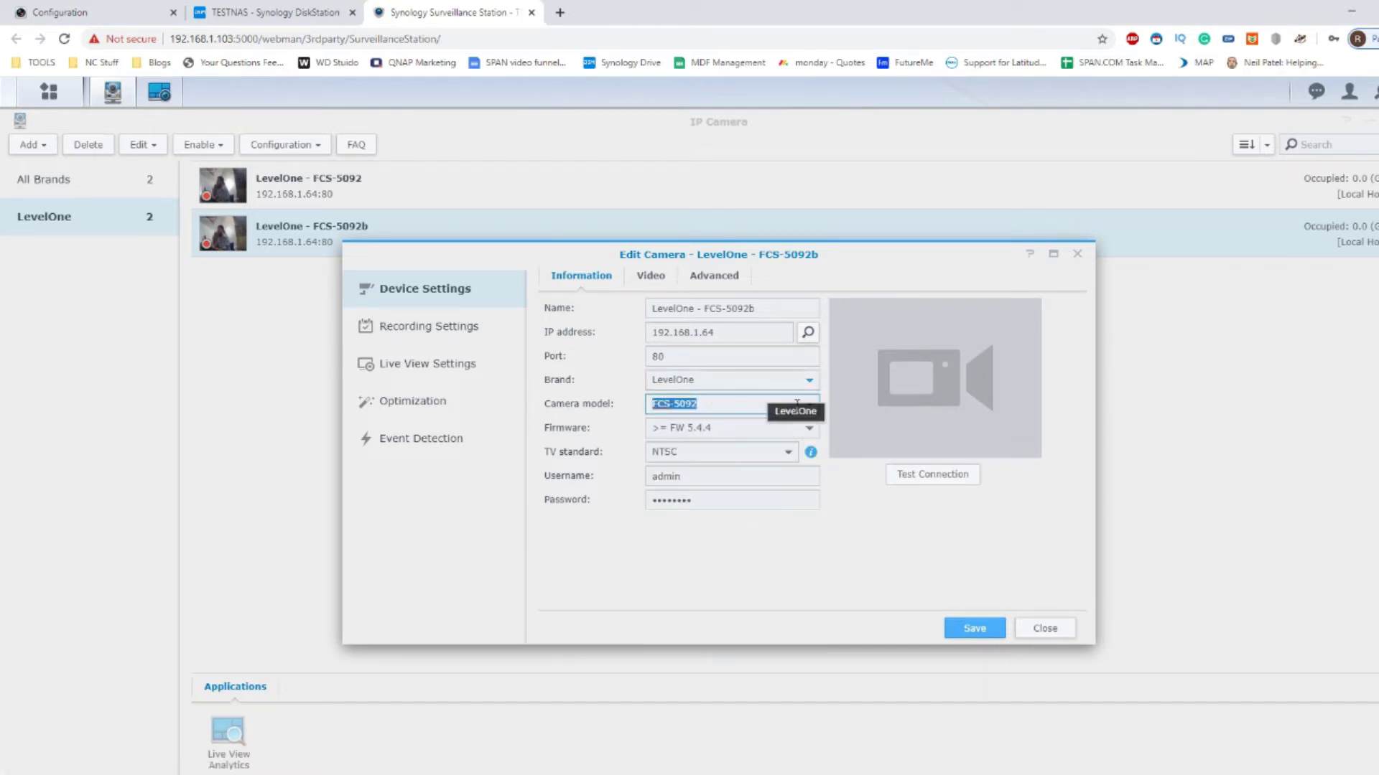
left_click(700, 278)
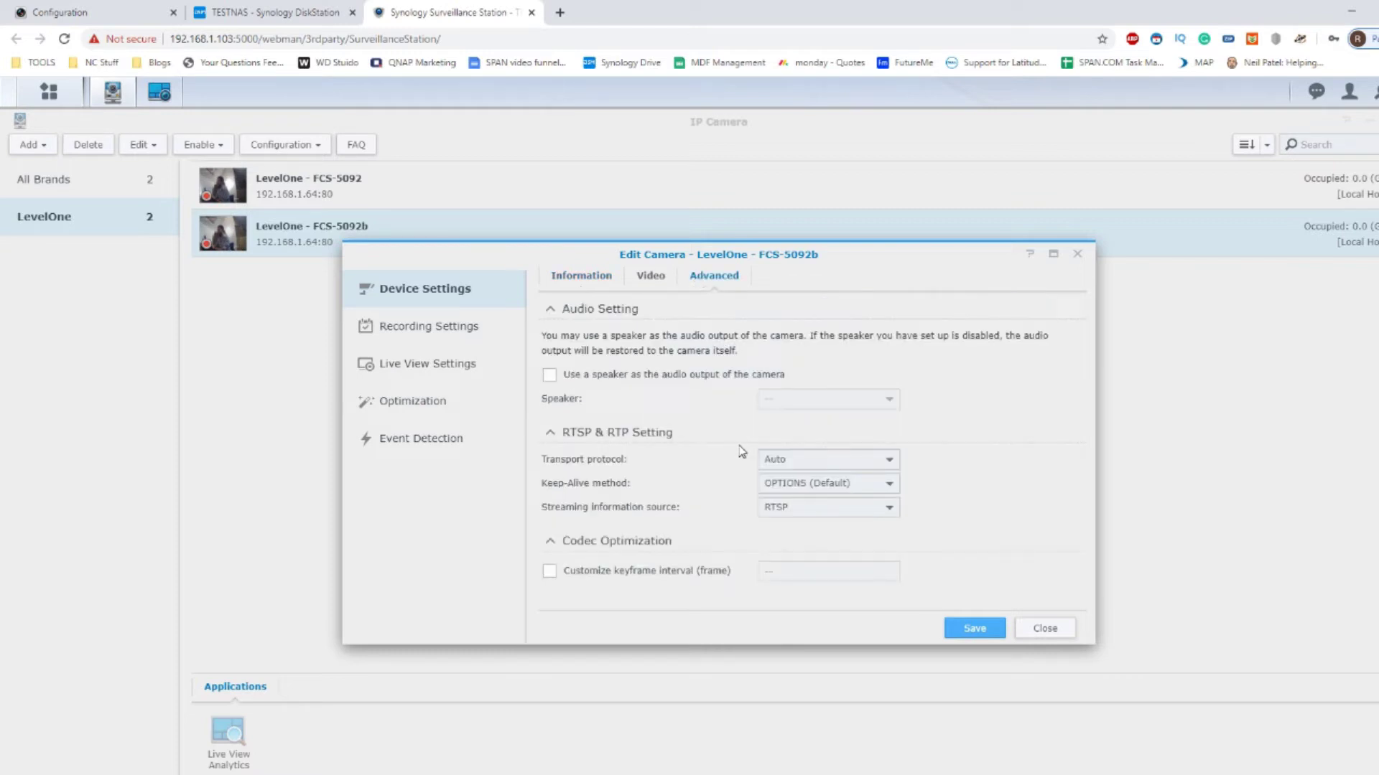
left_click(1045, 629)
left_click(273, 148)
left_click(227, 141)
left_click(162, 145)
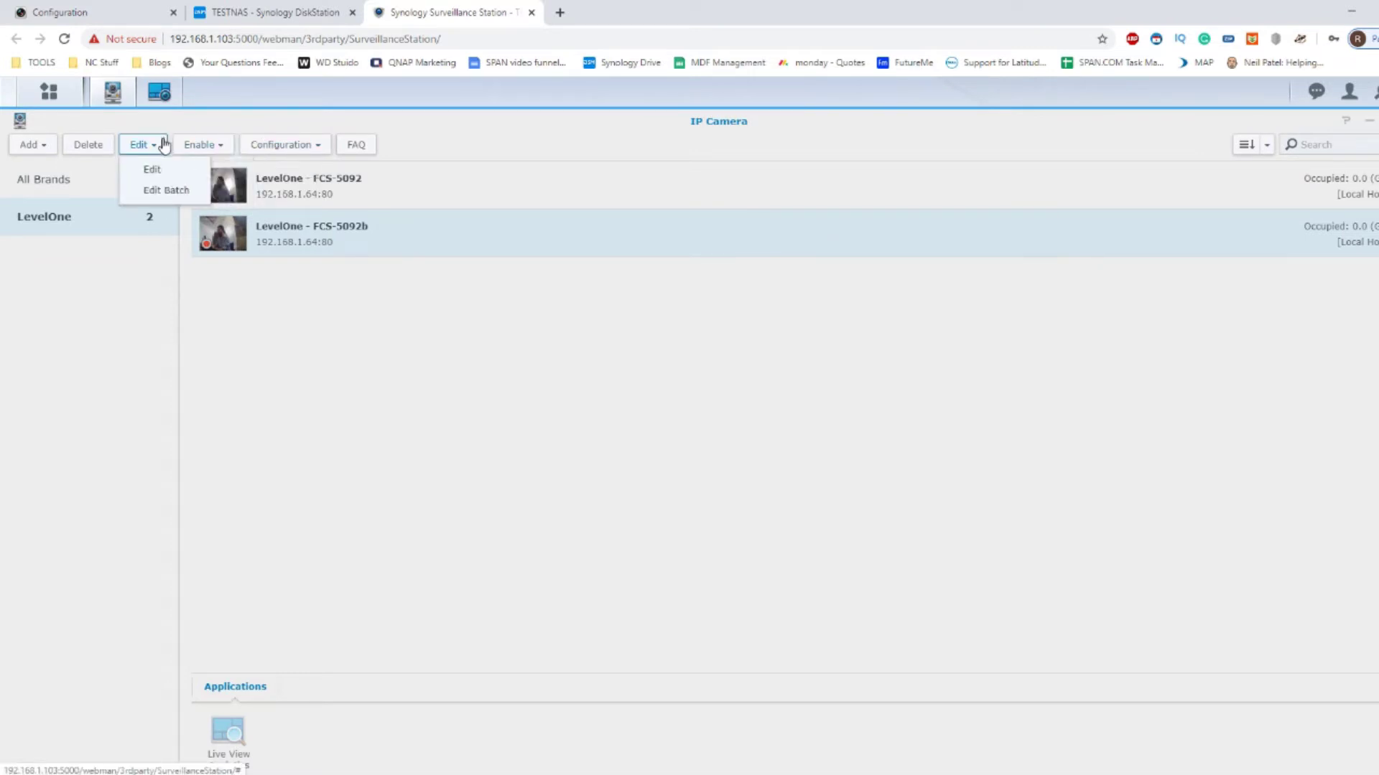
left_click(53, 146)
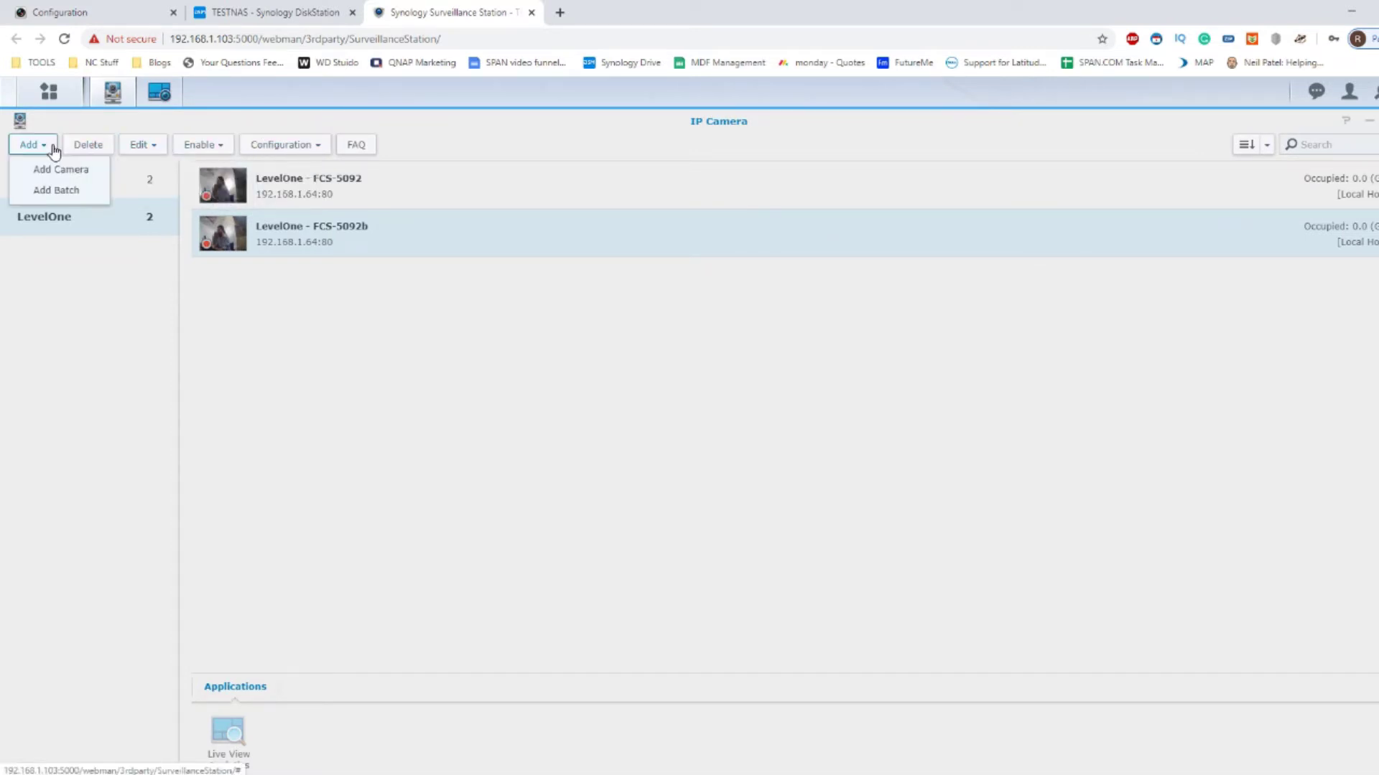
left_click(325, 334)
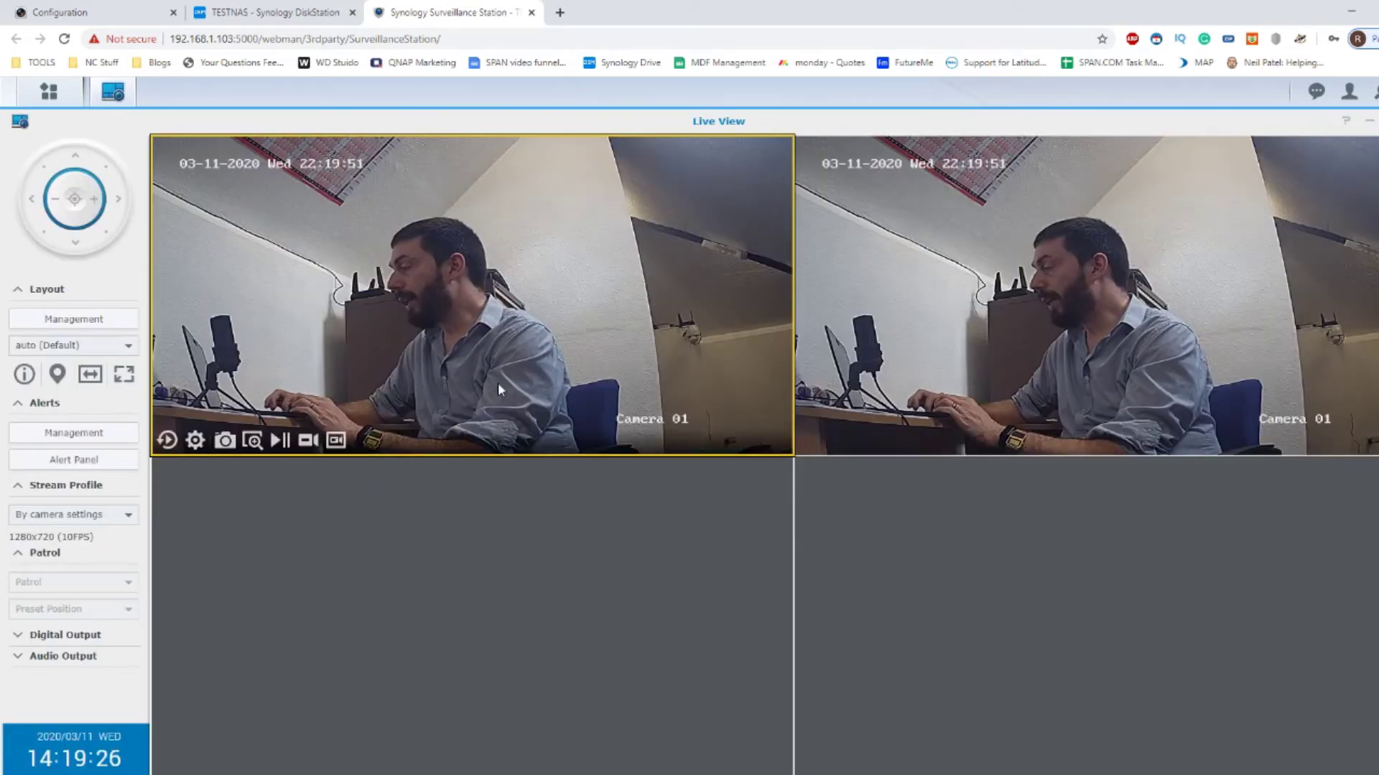
Zoom the second camera's live feed to about 2.3x with Drag and zoom and pan the magnified image.
left_click(1039, 335)
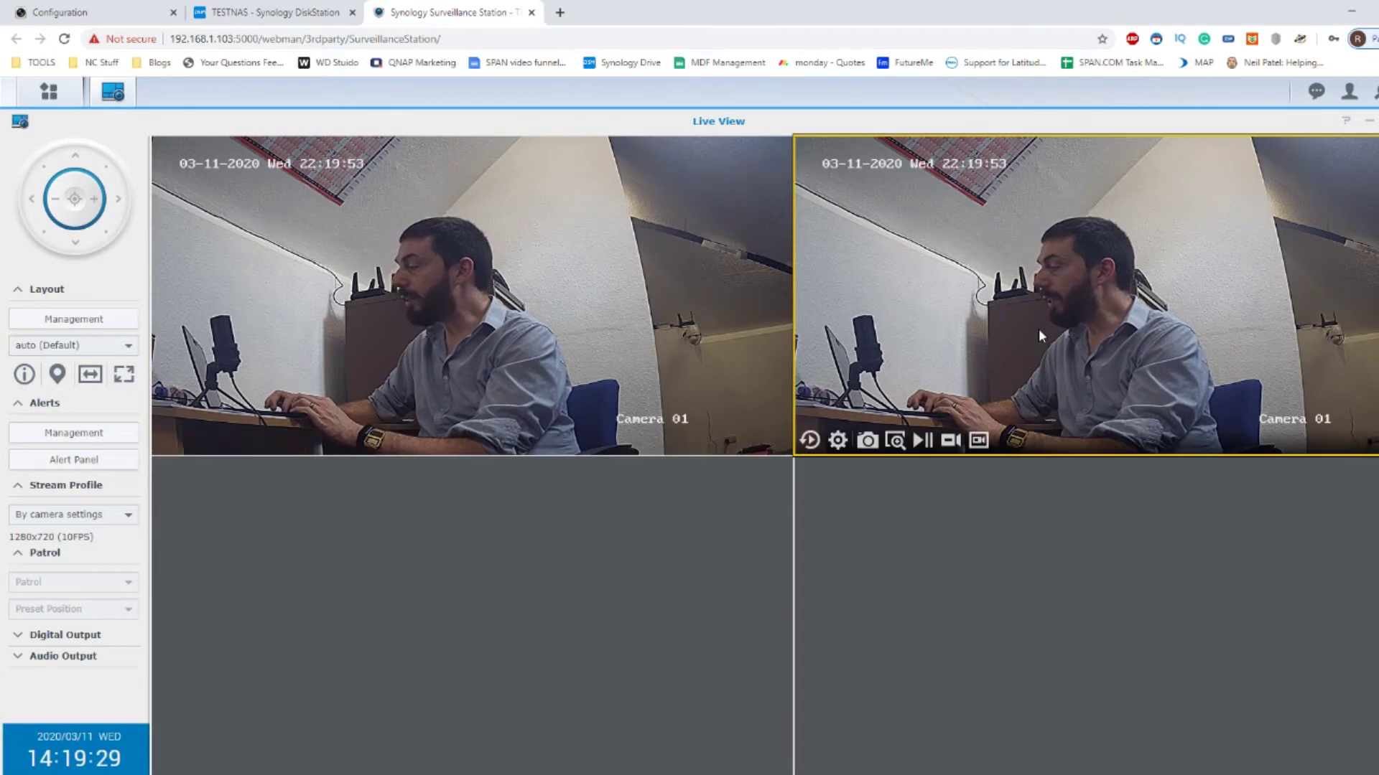
left_click(893, 442)
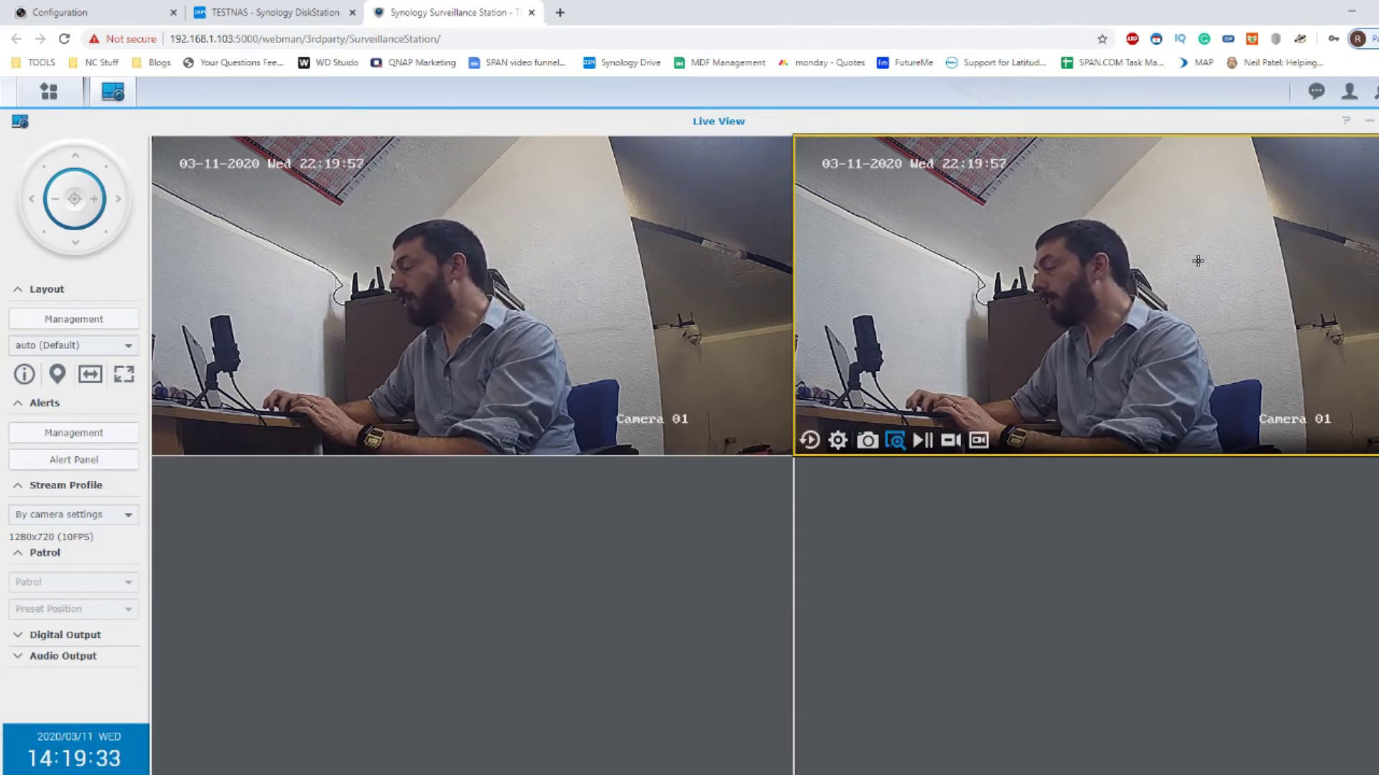
left_click_drag(1156, 203, 891, 388)
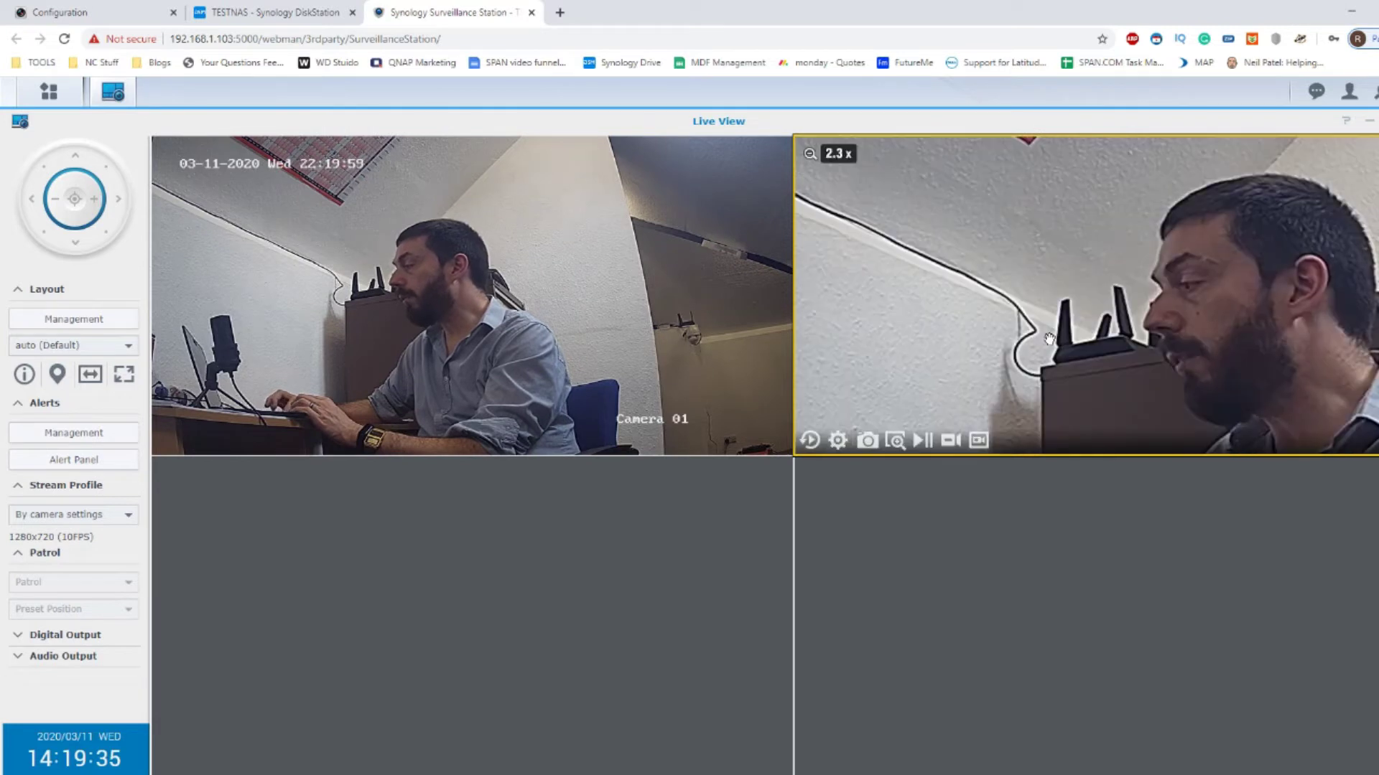
left_click_drag(1049, 338, 1019, 357)
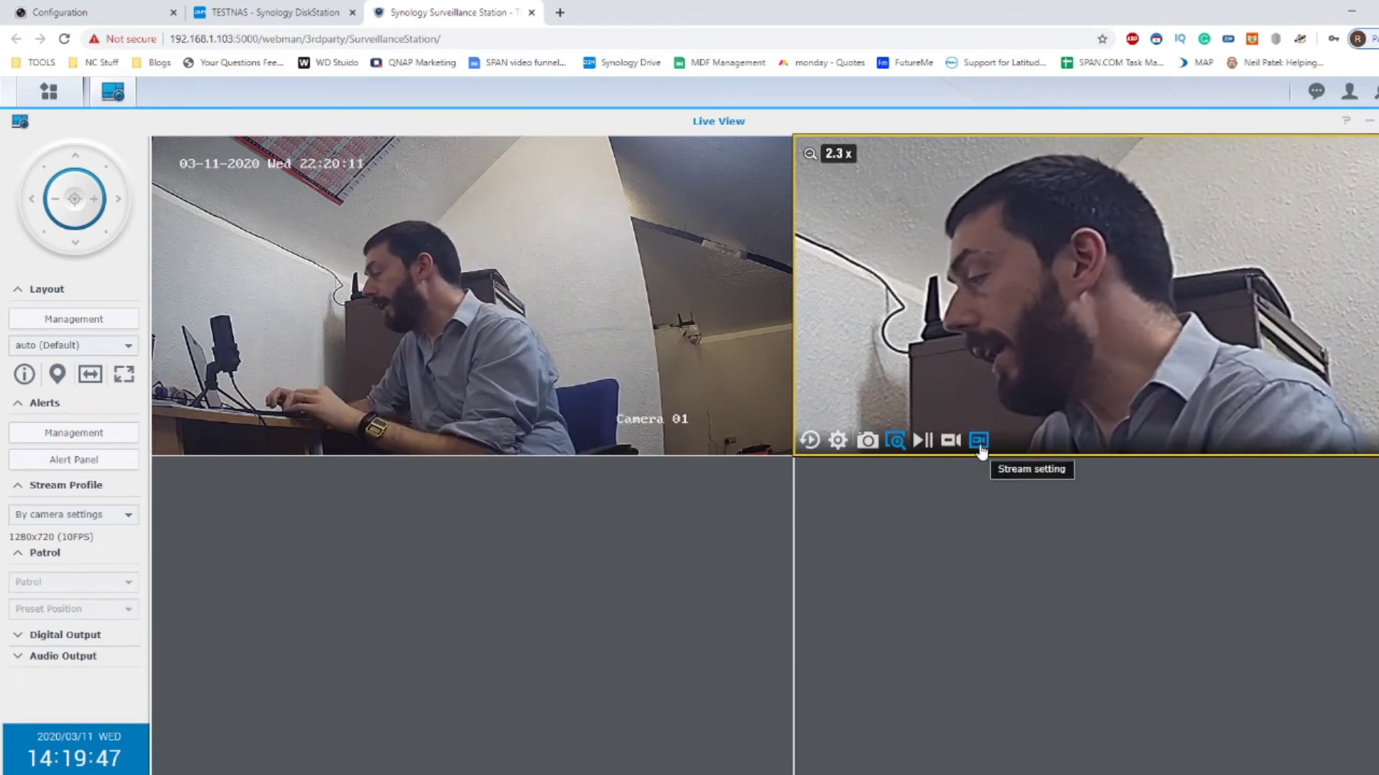
Set the second feed's stream profile to Low bandwidth and return it to By camera settings.
left_click(979, 442)
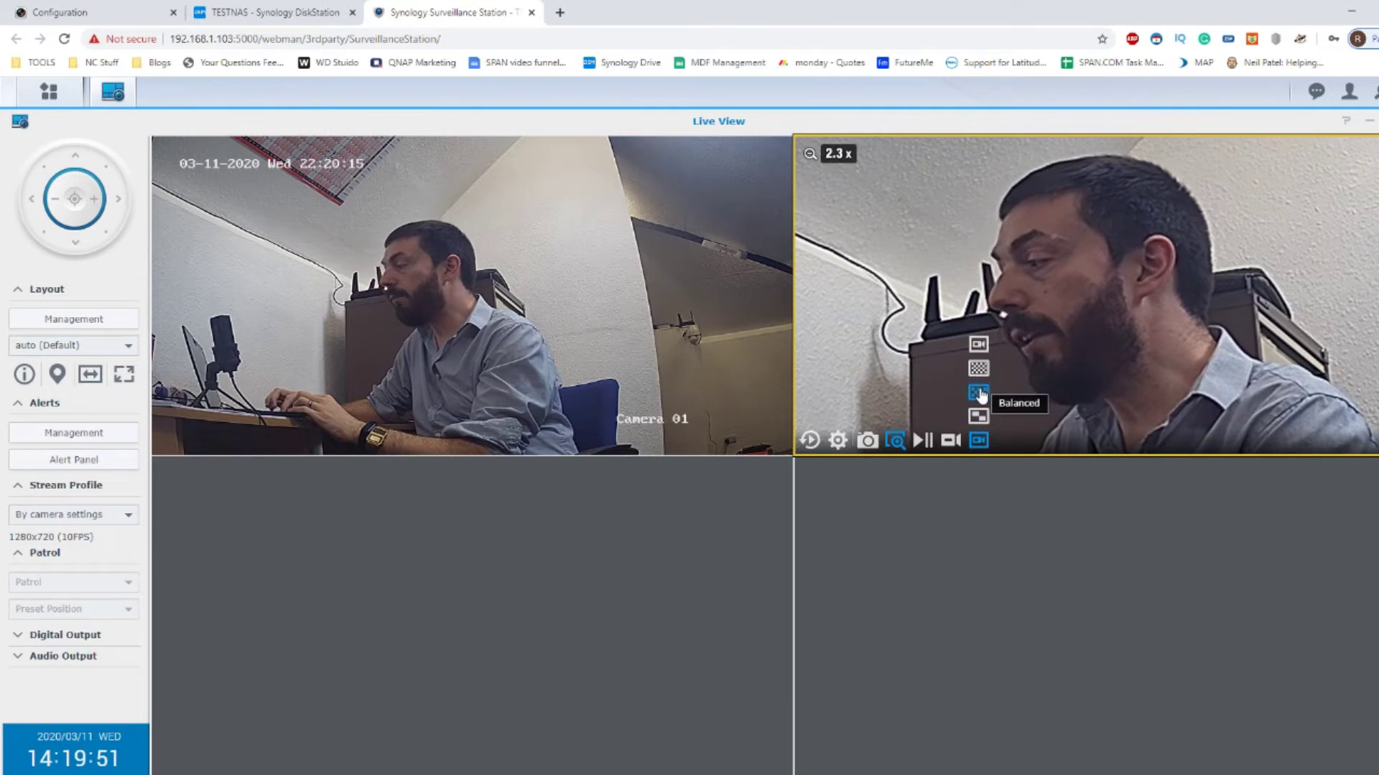
left_click(979, 417)
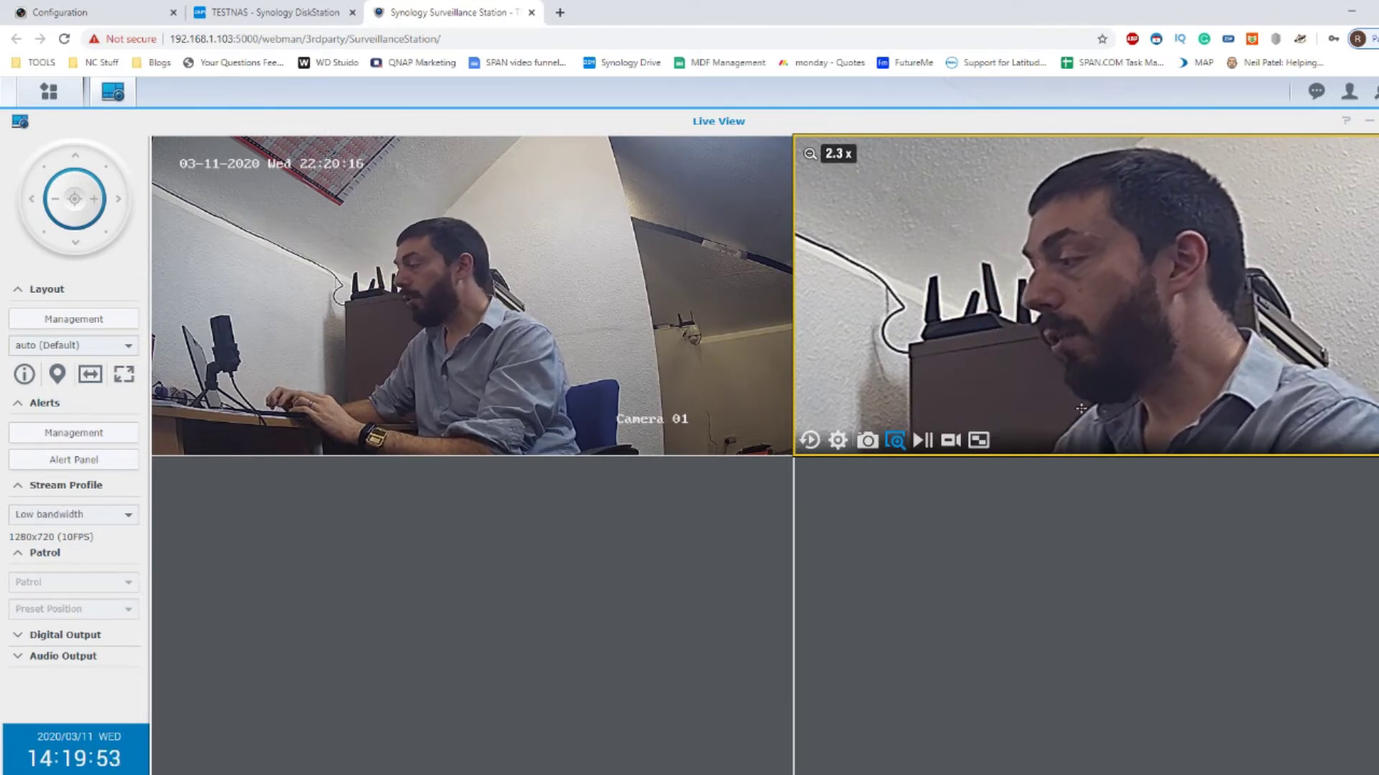
mouse_move(978, 441)
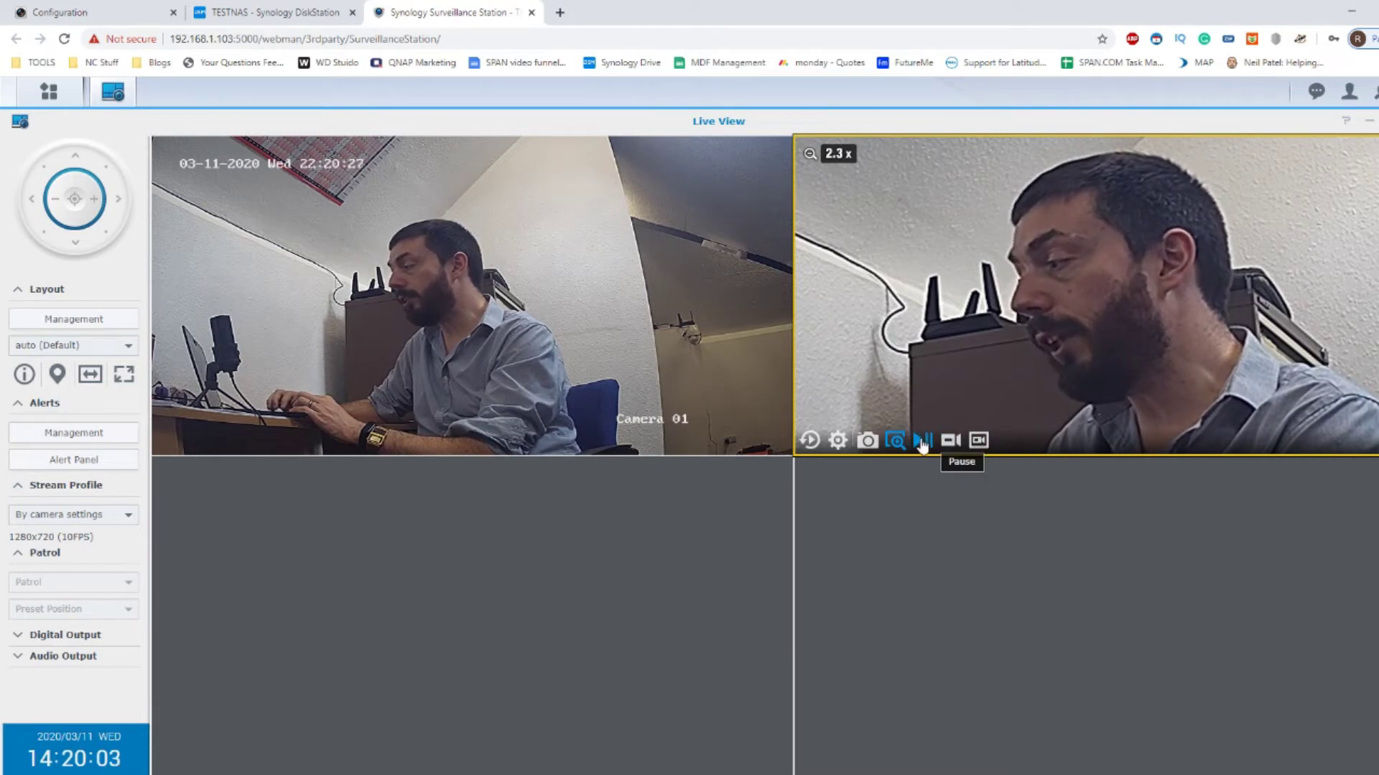
Magnify the second feed to about 9.8x, reset its zoom and return from the single-camera view to the grid.
left_click_drag(1012, 308, 890, 216)
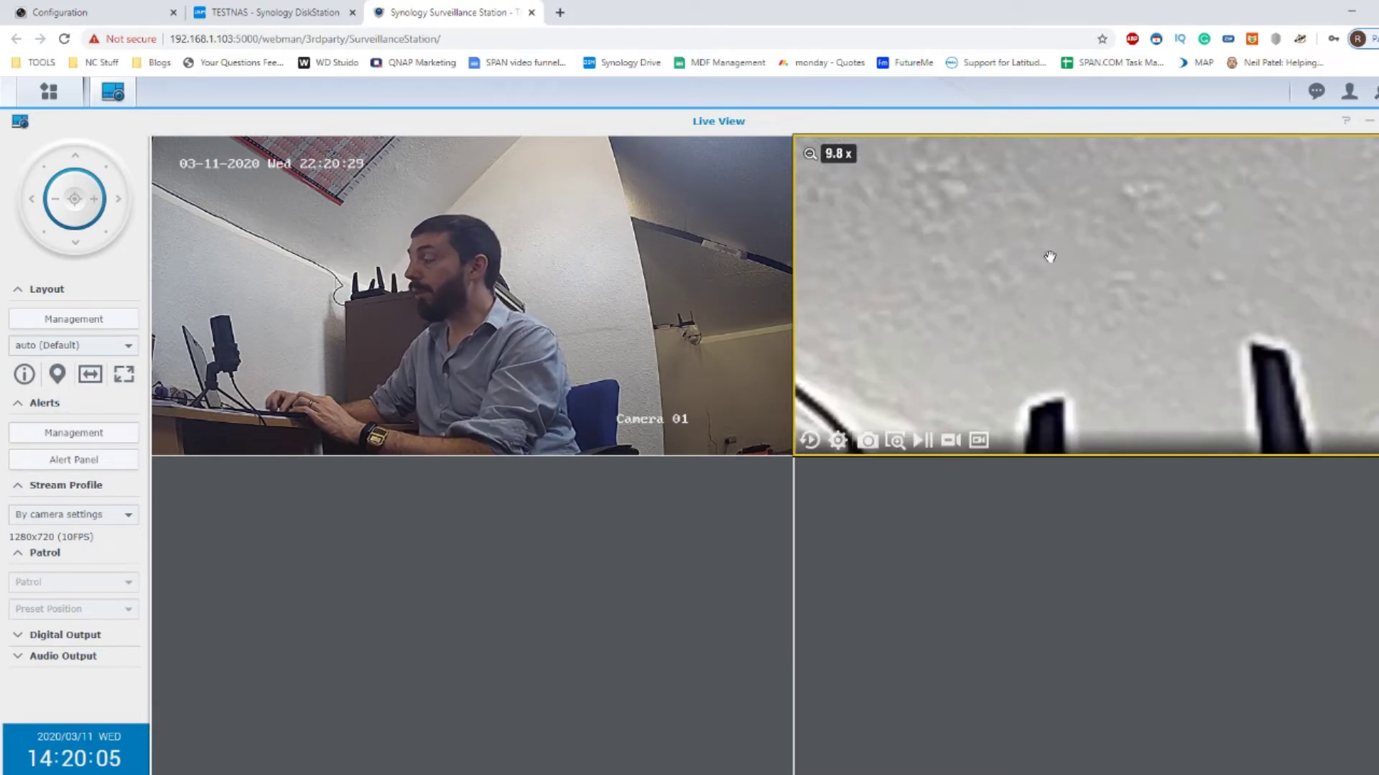
left_click(812, 154)
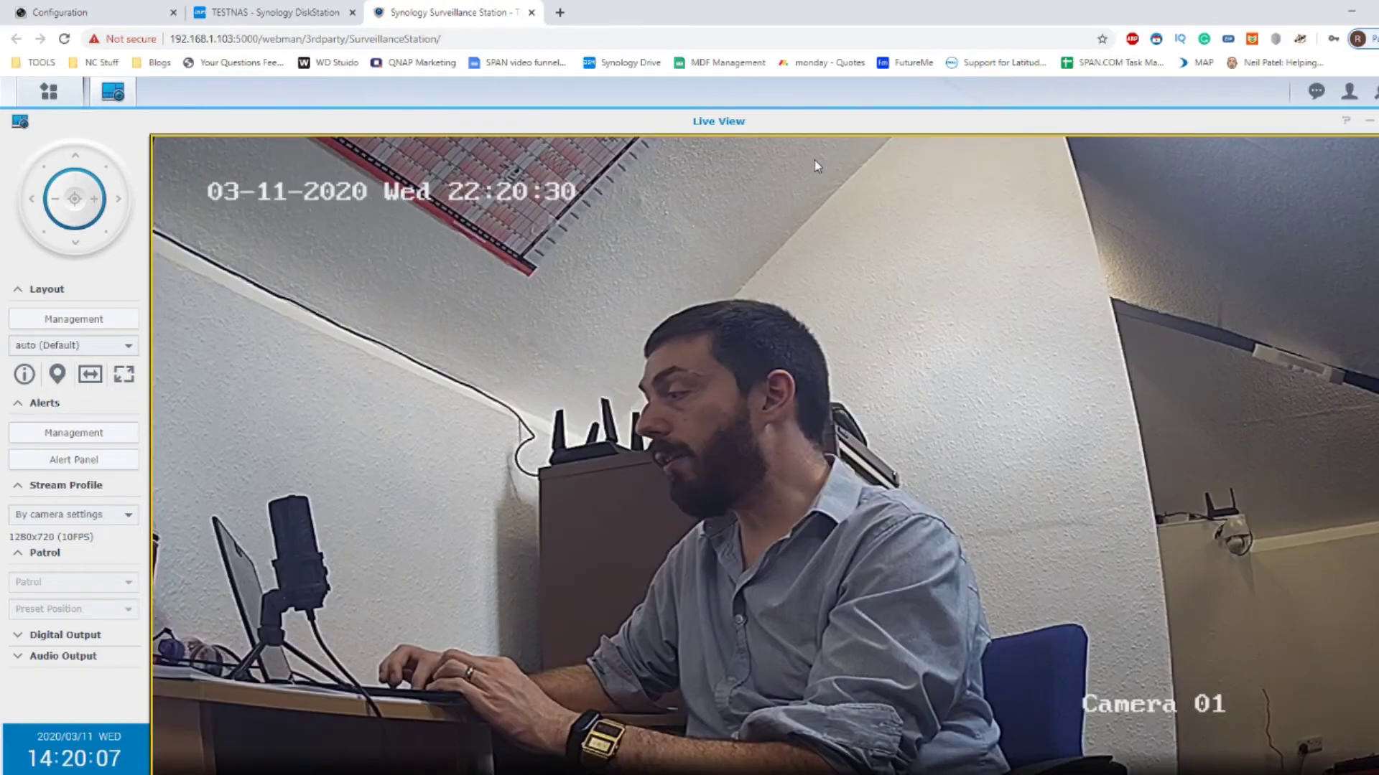
double_click(814, 166)
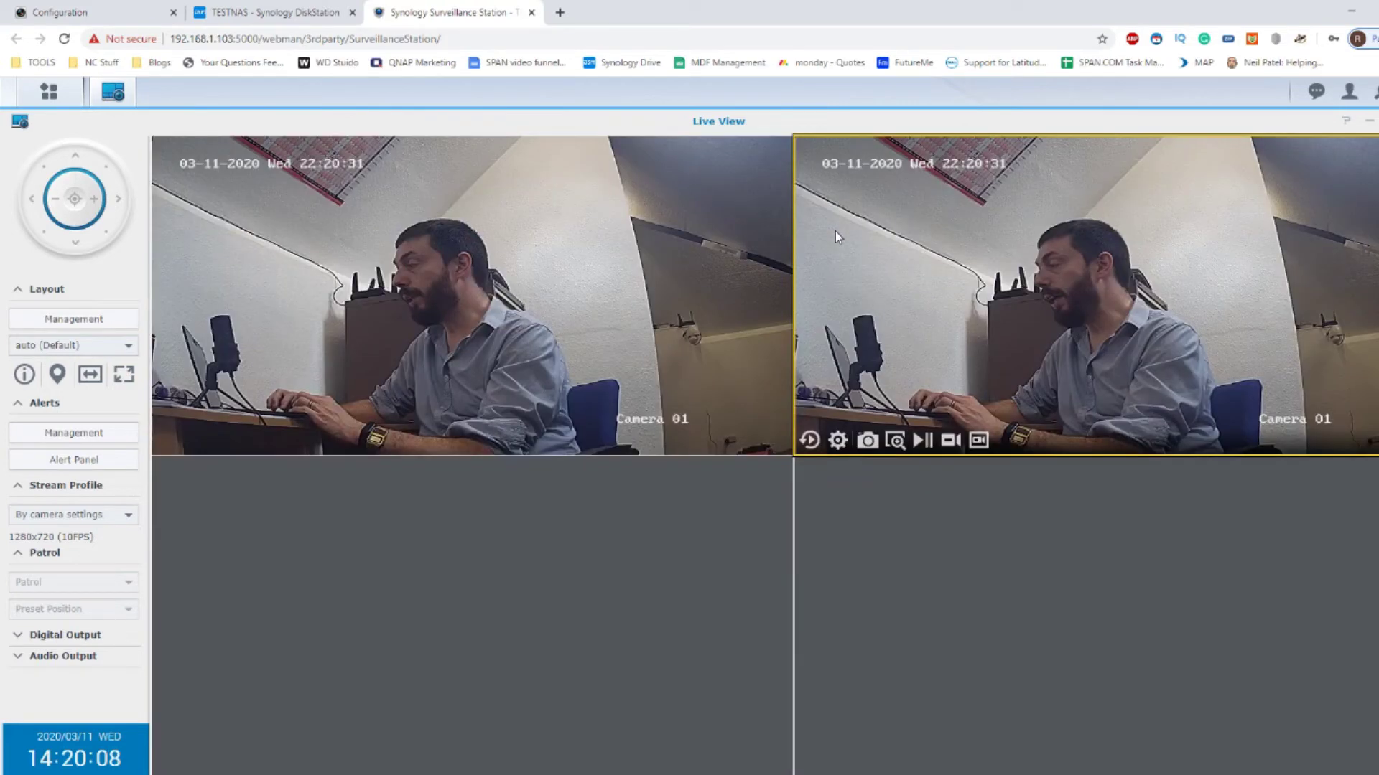
Enlarge an empty Live View cell to fill the layout and restore the grid.
left_click(669, 534)
double_click(670, 534)
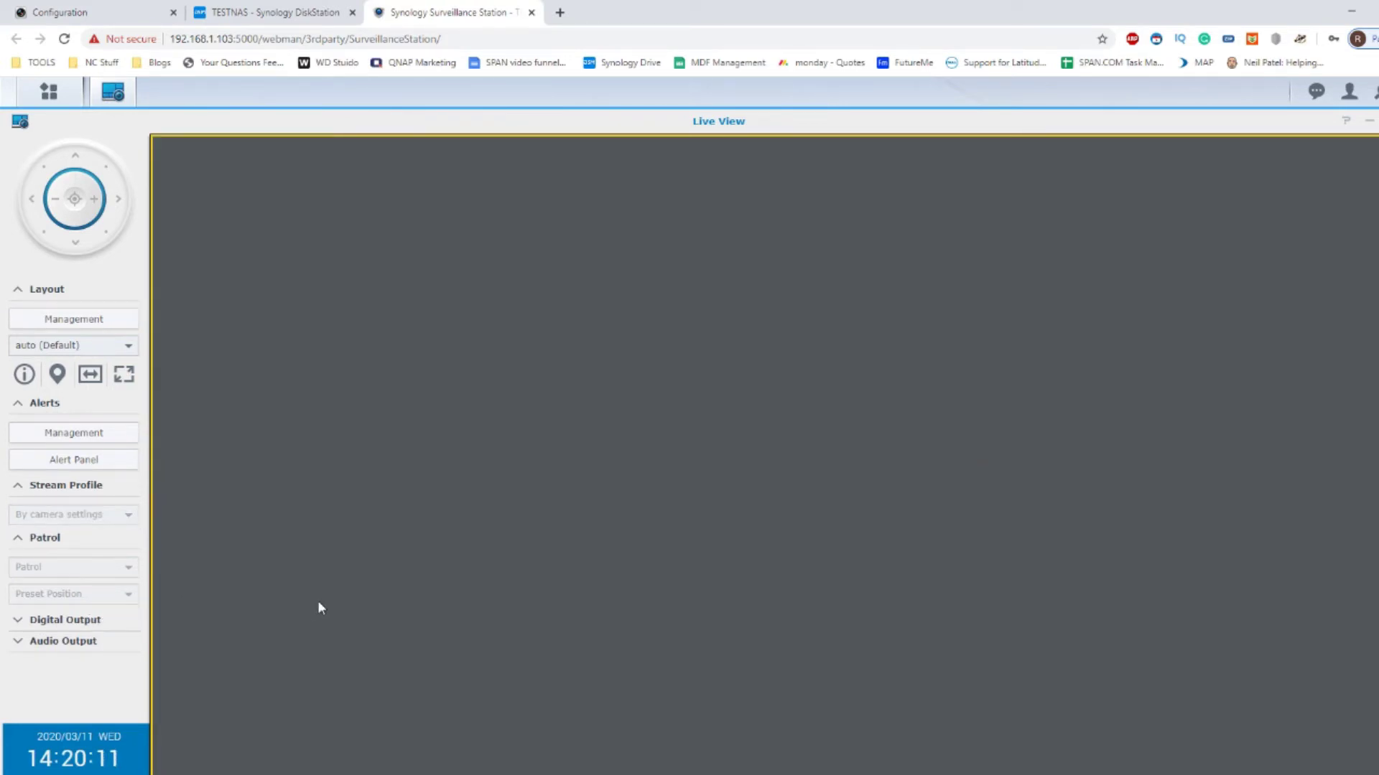
double_click(321, 609)
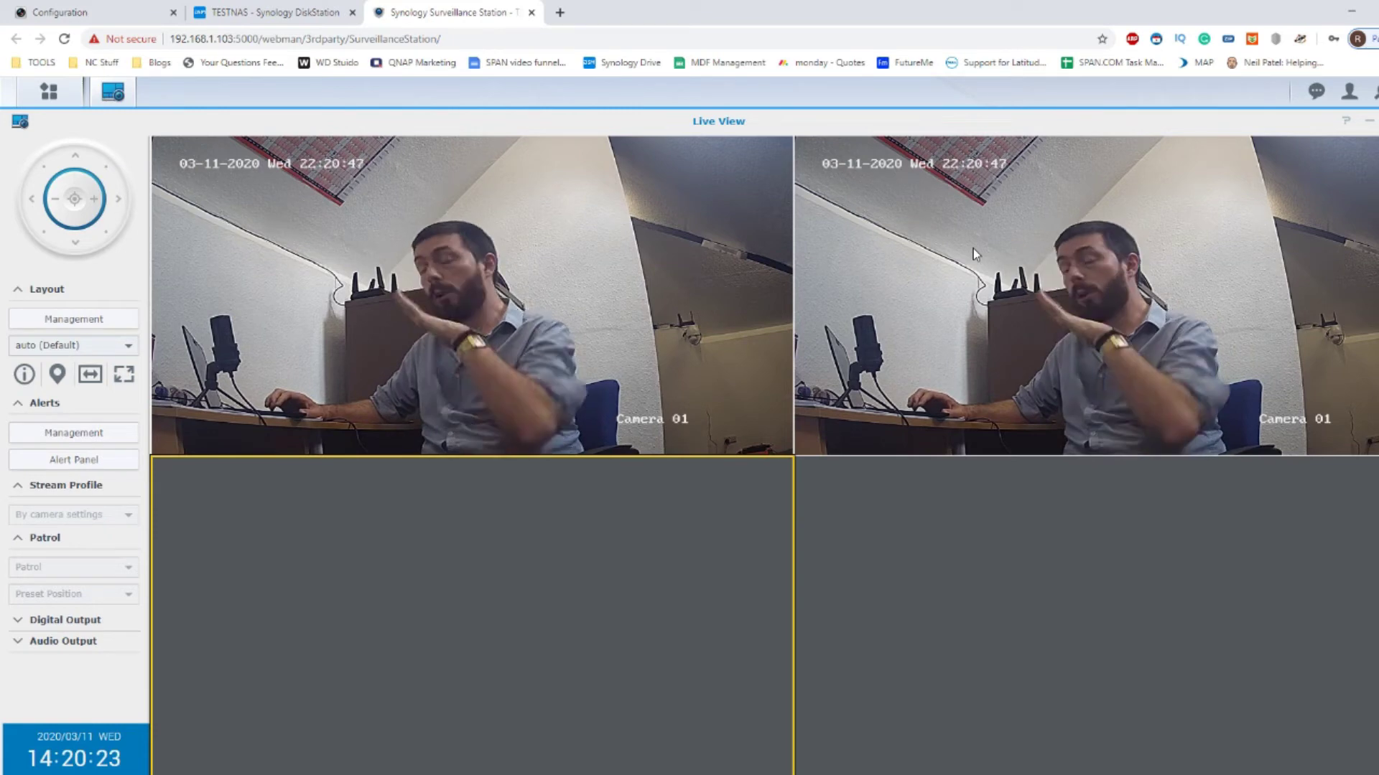
Zoom the second feed to about 4.0x on the microphone and desk area and pan the magnified image.
left_click(1018, 262)
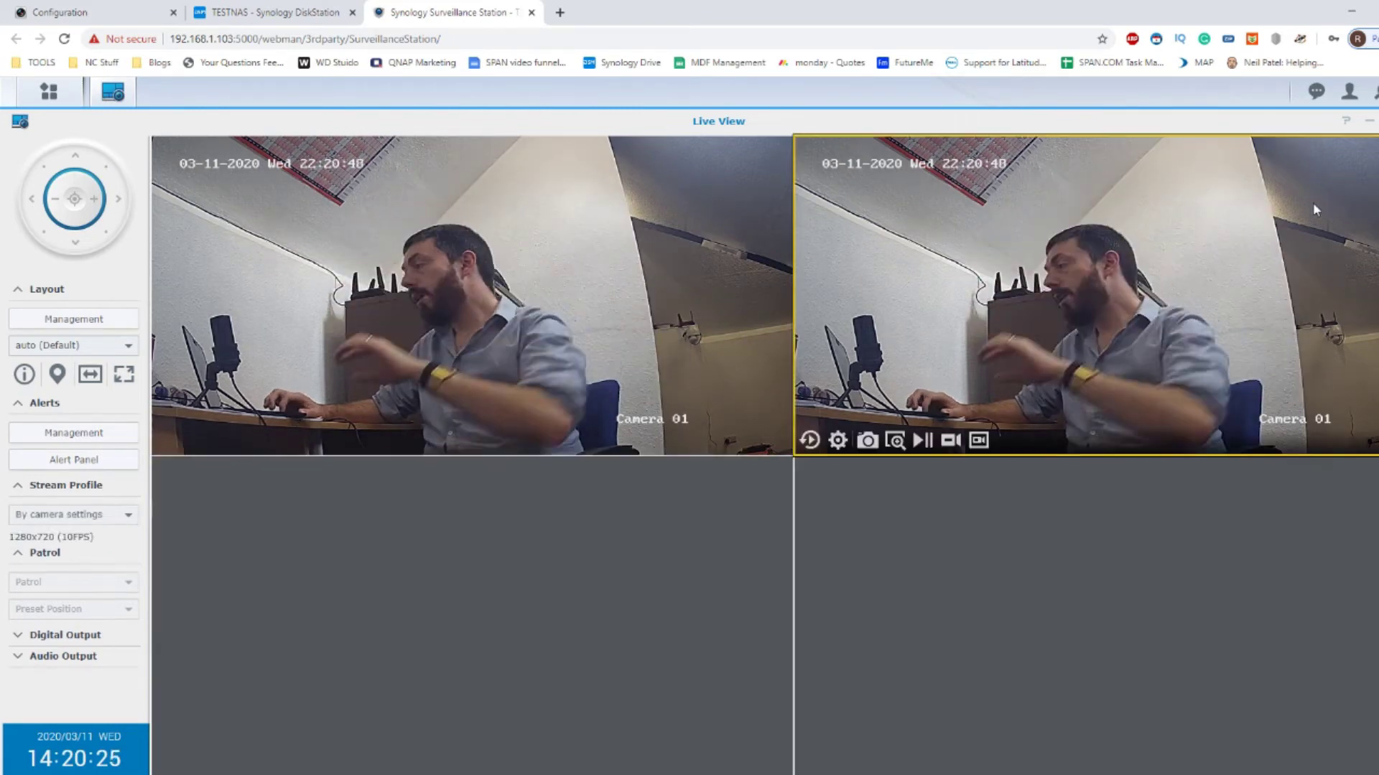
left_click(895, 441)
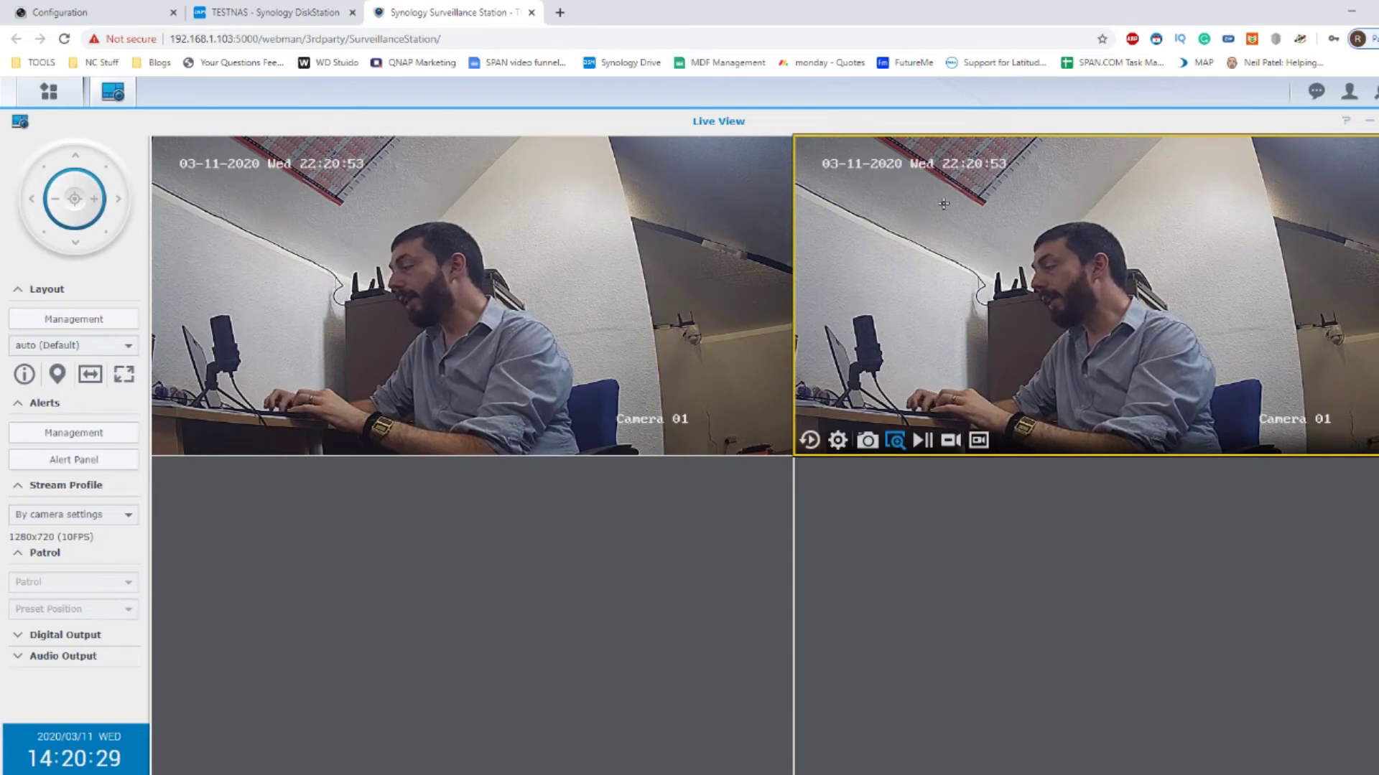
left_click_drag(944, 198, 795, 360)
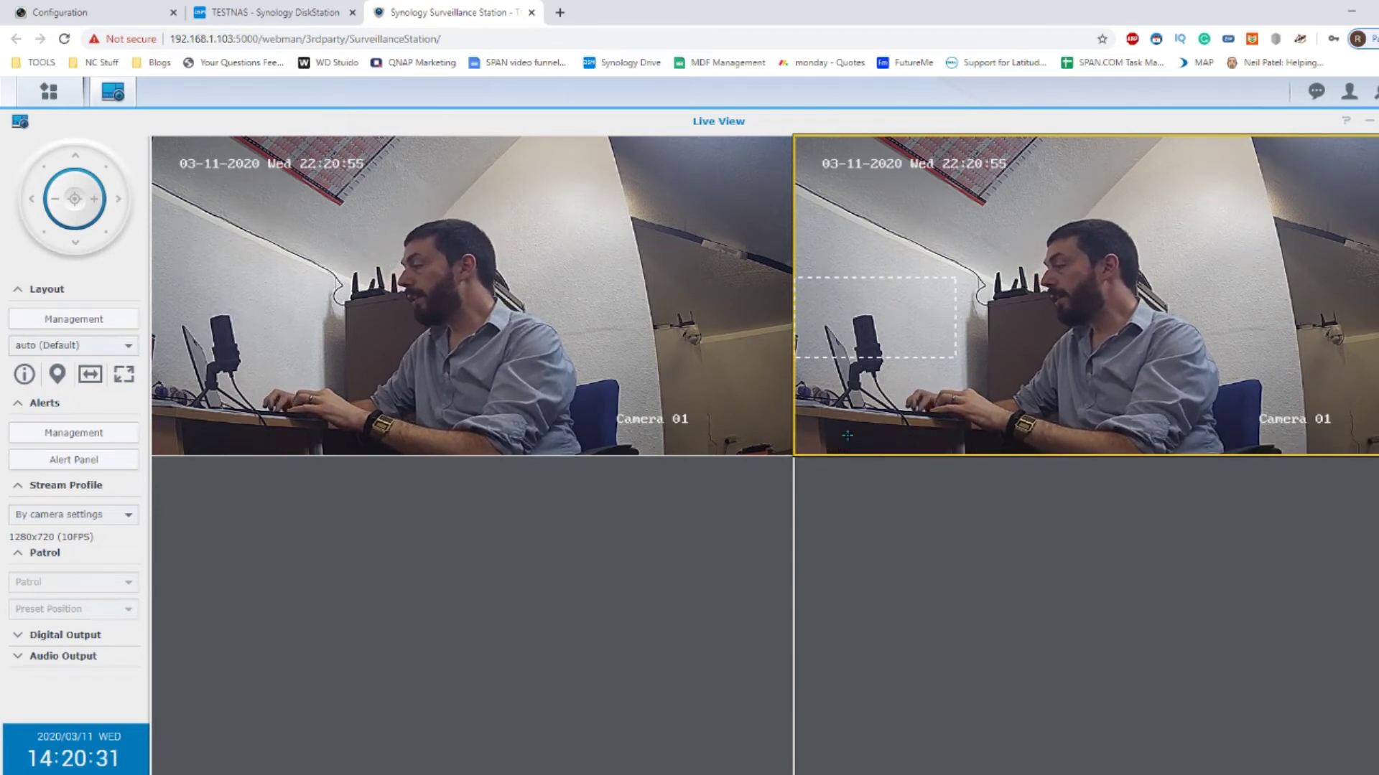
left_click_drag(949, 323, 934, 230)
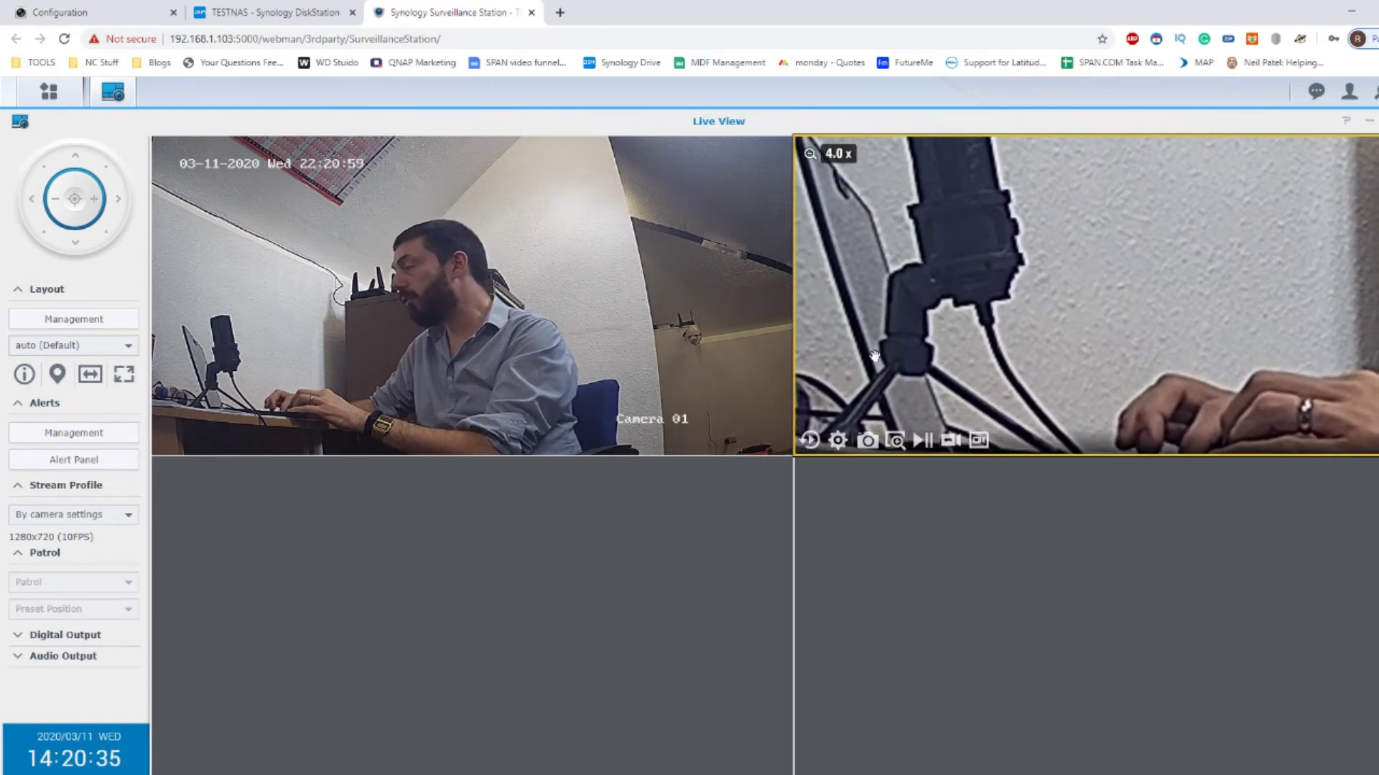
Magnify the microphone area of the second feed to about 14.3x and reset the zoom to the full image.
left_click(894, 439)
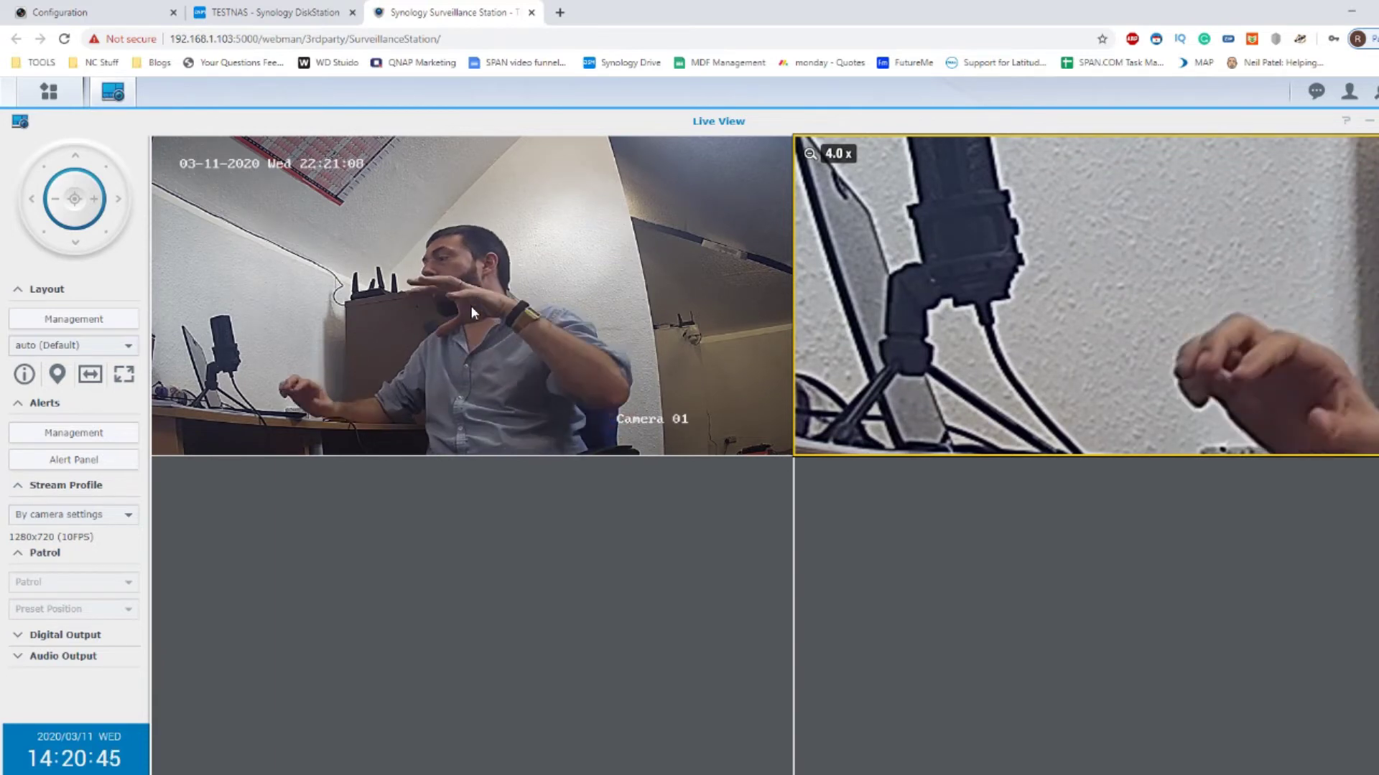
left_click_drag(927, 209, 999, 321)
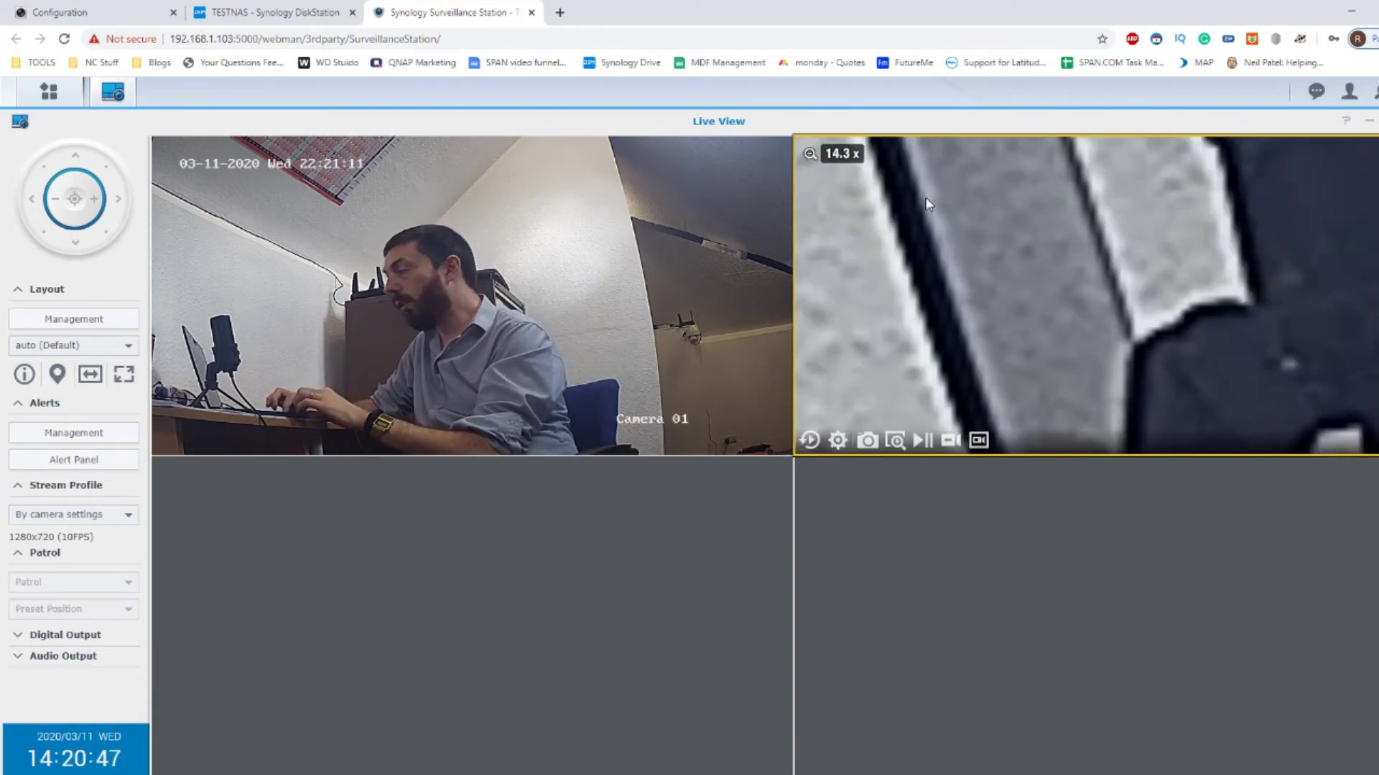
left_click(810, 160)
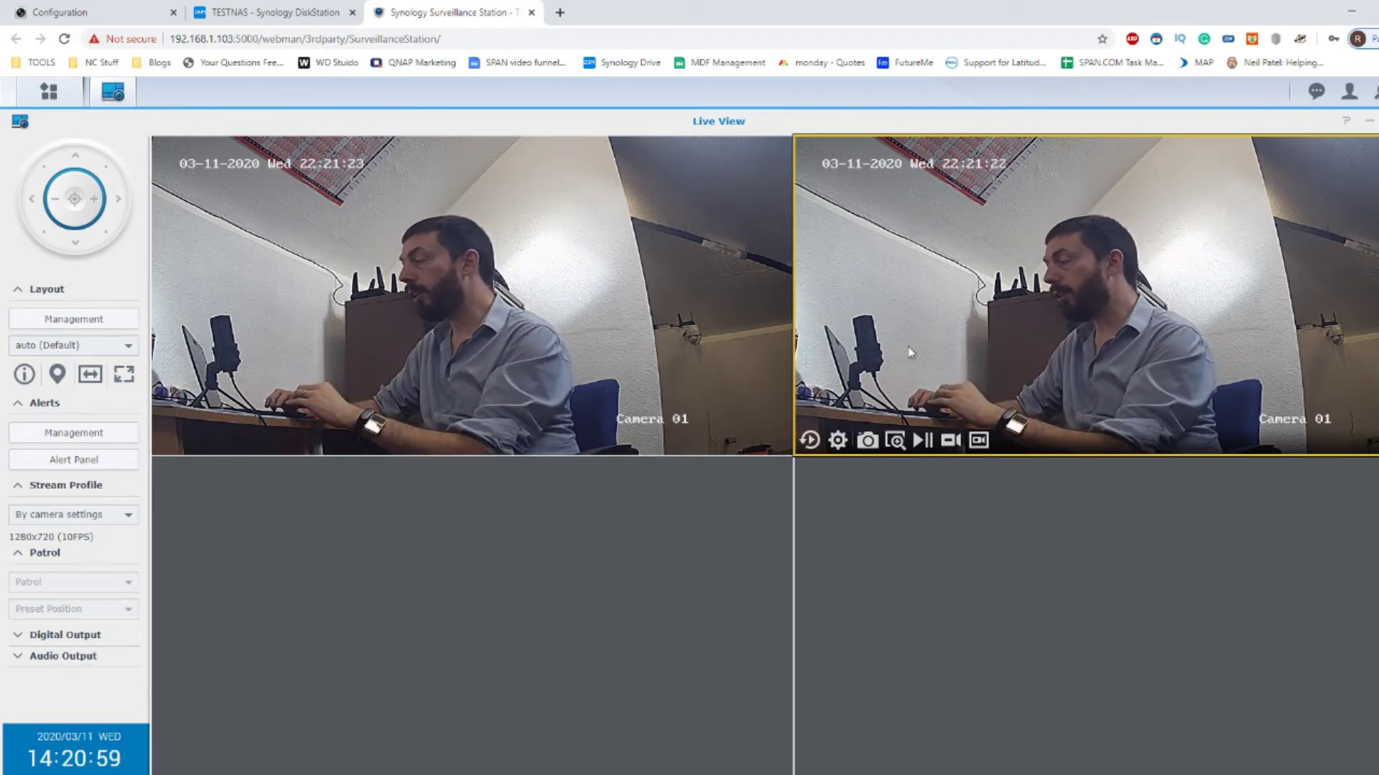
Select the first and second camera feeds in turn and open the overview of Surveillance Station applications.
left_click(469, 360)
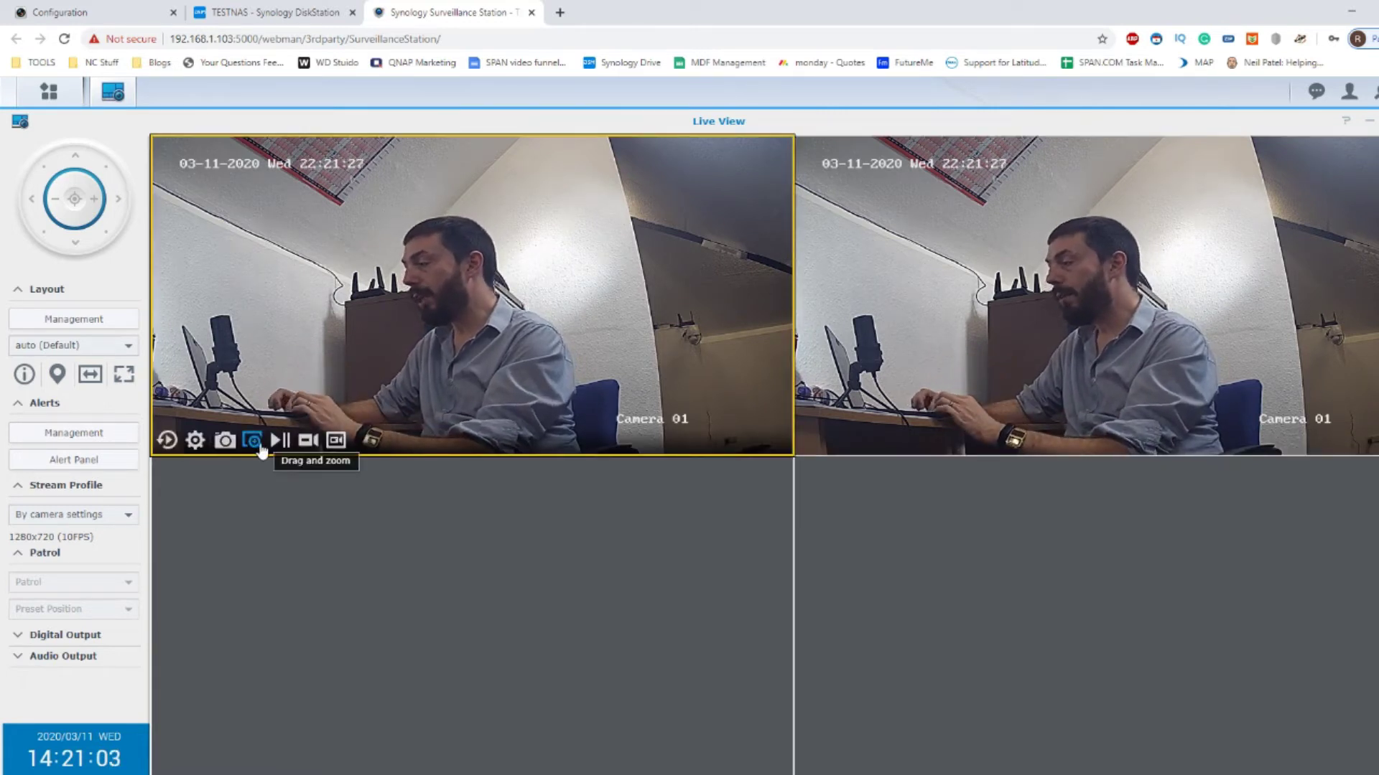
left_click(969, 323)
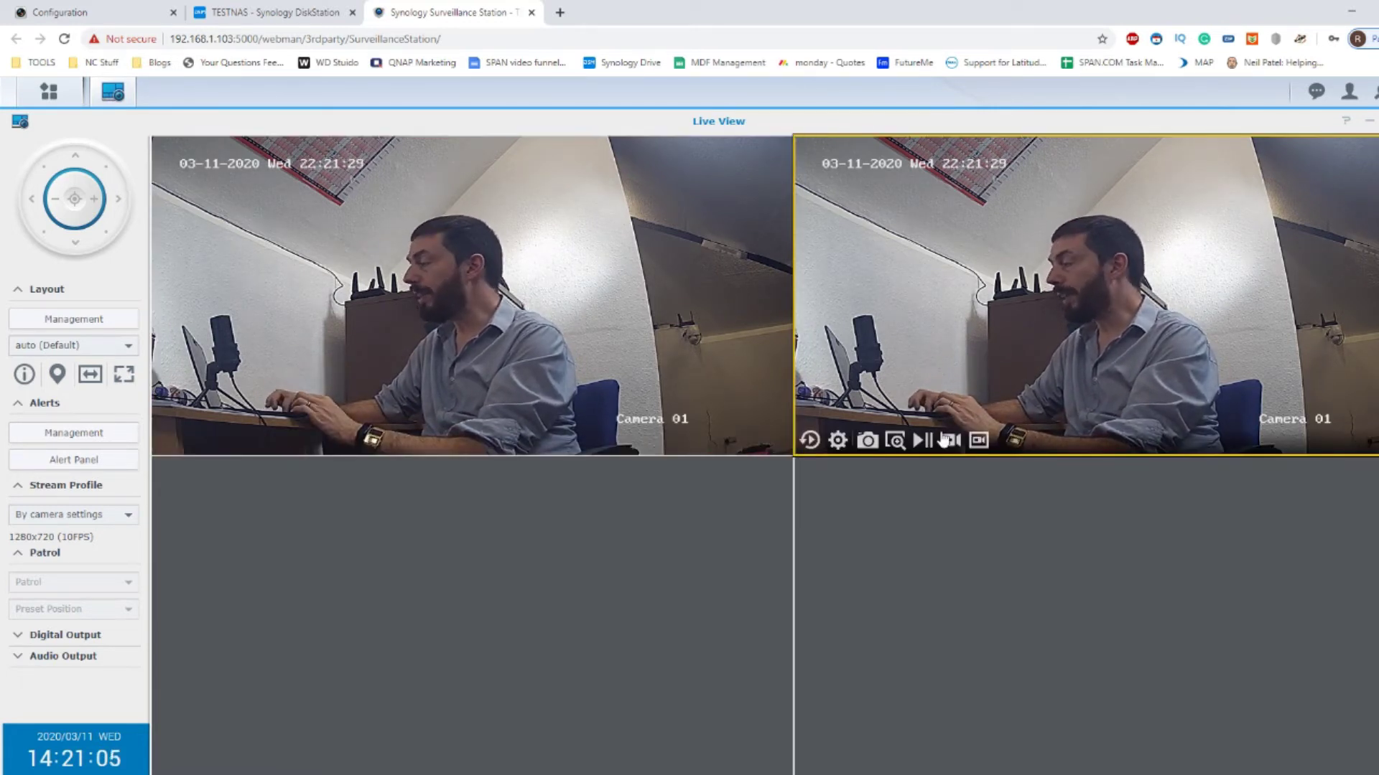
left_click(48, 91)
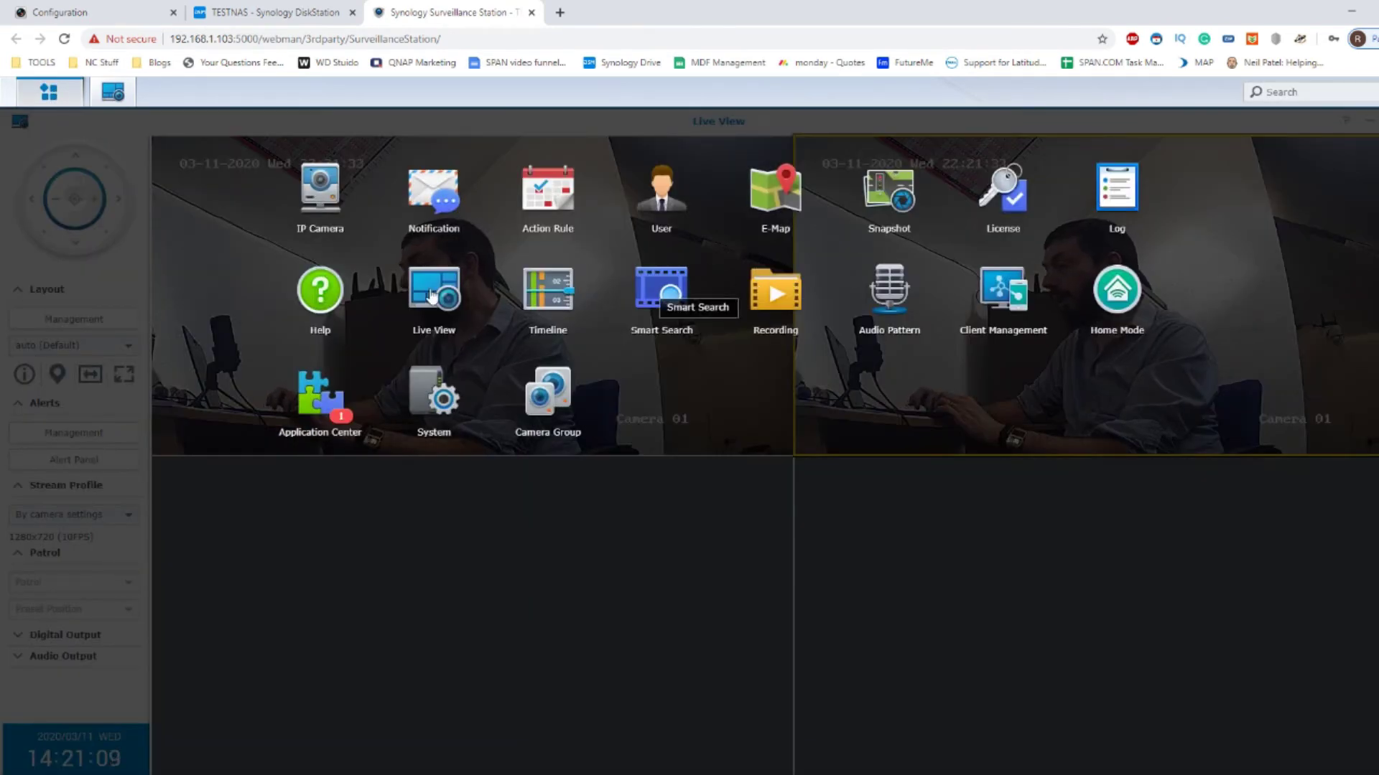
Open the event detection settings of the LevelOne - FCS-5092b from the IP Camera application.
left_click(323, 190)
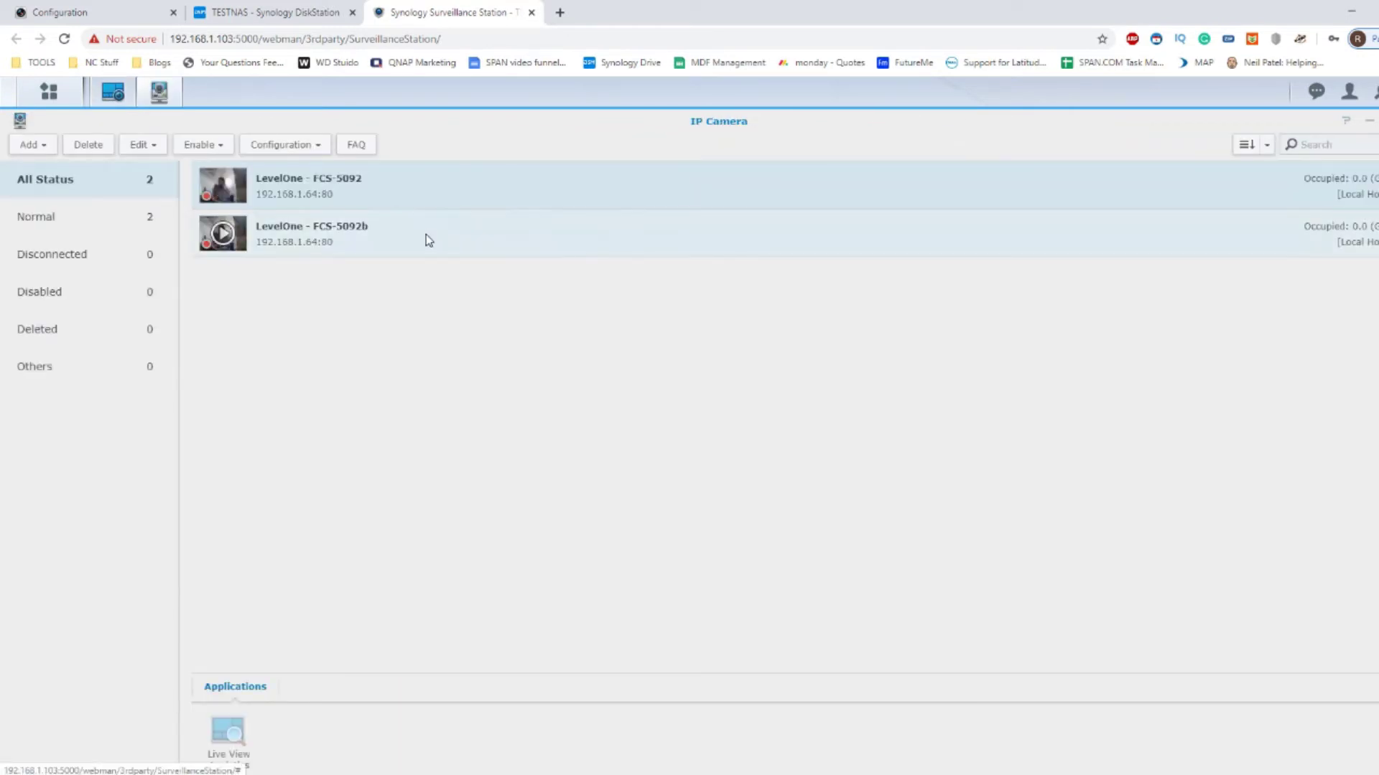
left_click(425, 240)
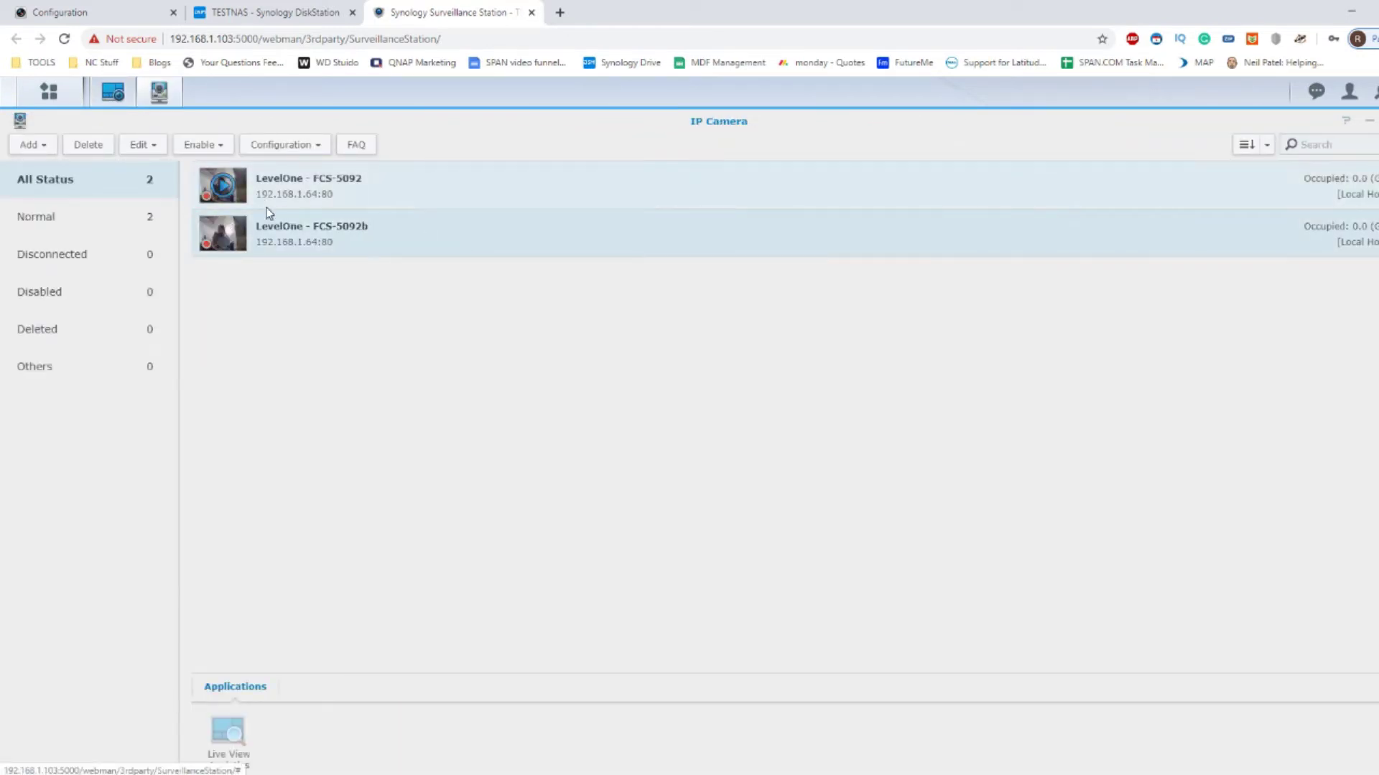
double_click(285, 227)
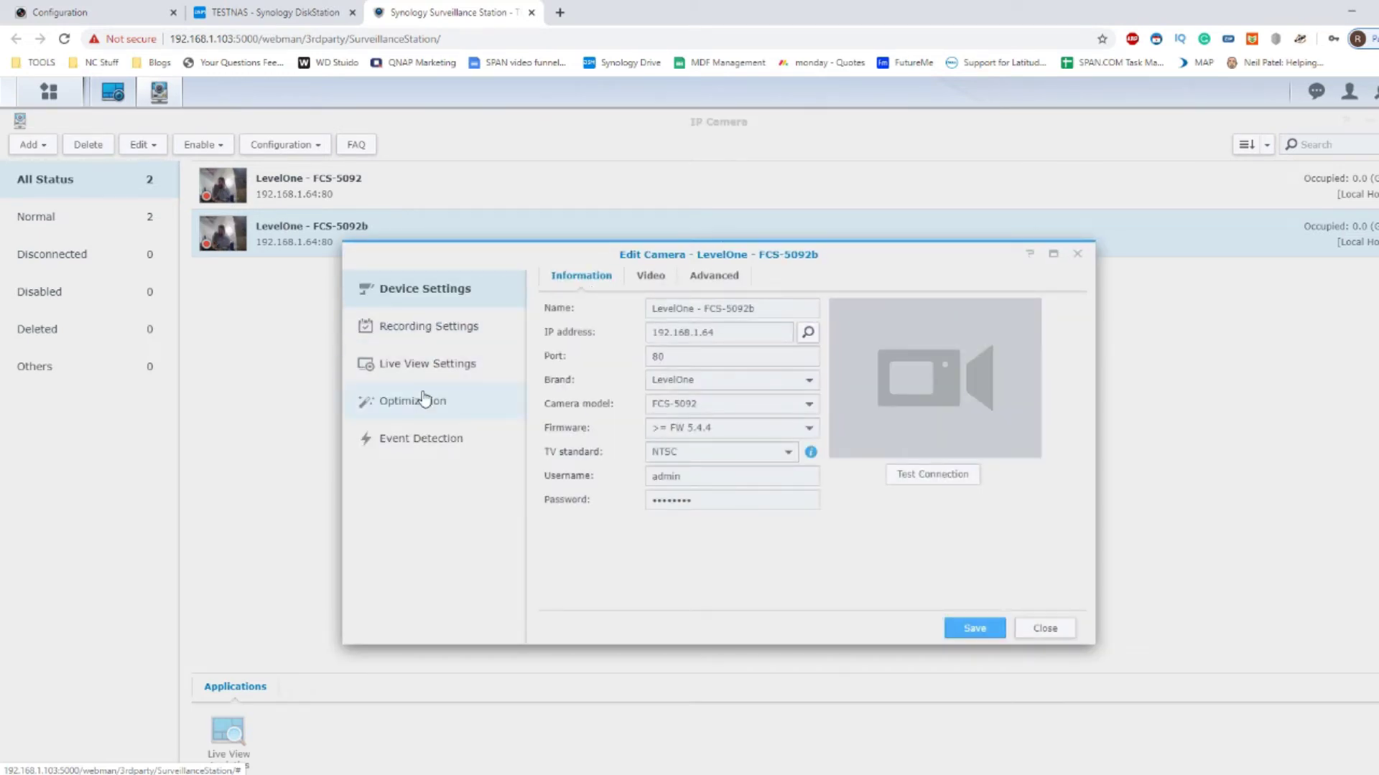
left_click(419, 439)
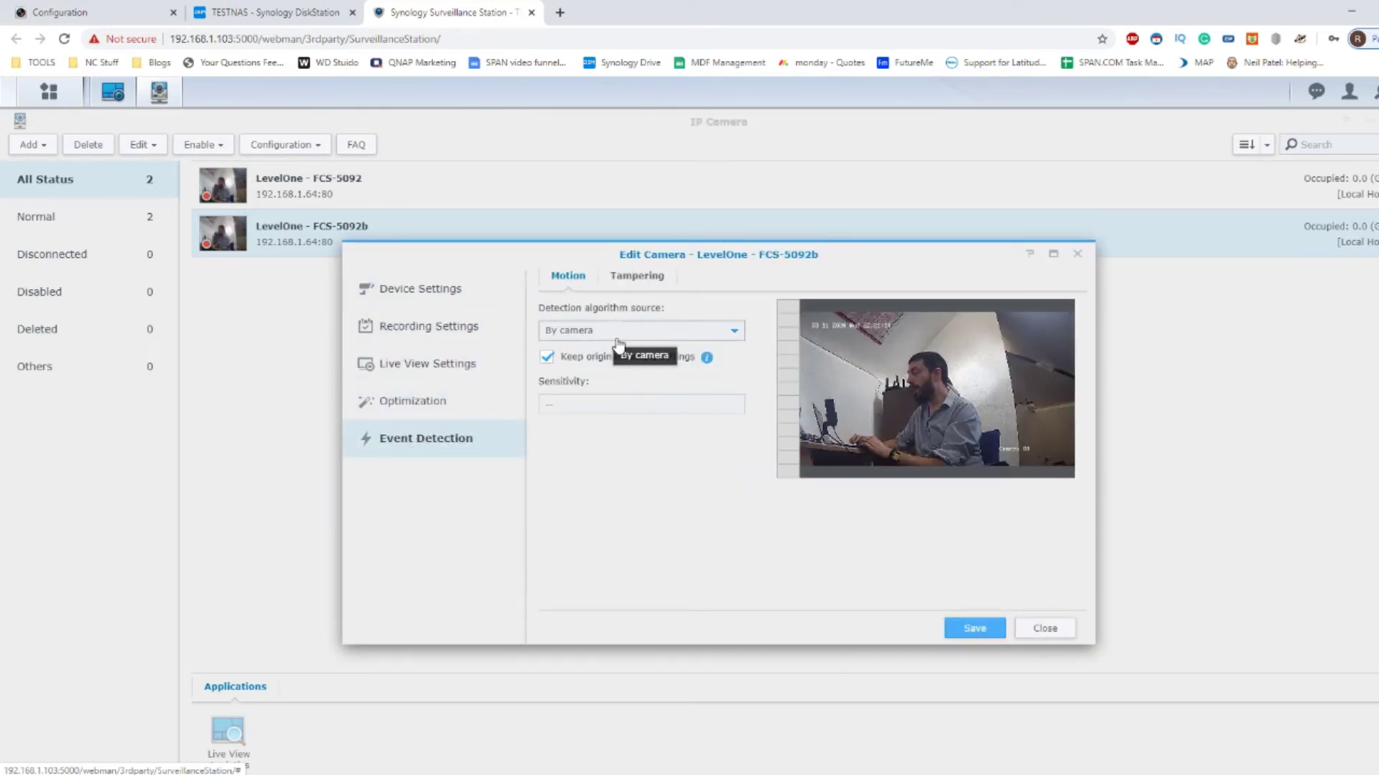
Set the motion detection algorithm source of the FCS-5092b to By Surveillance Station.
left_click(655, 338)
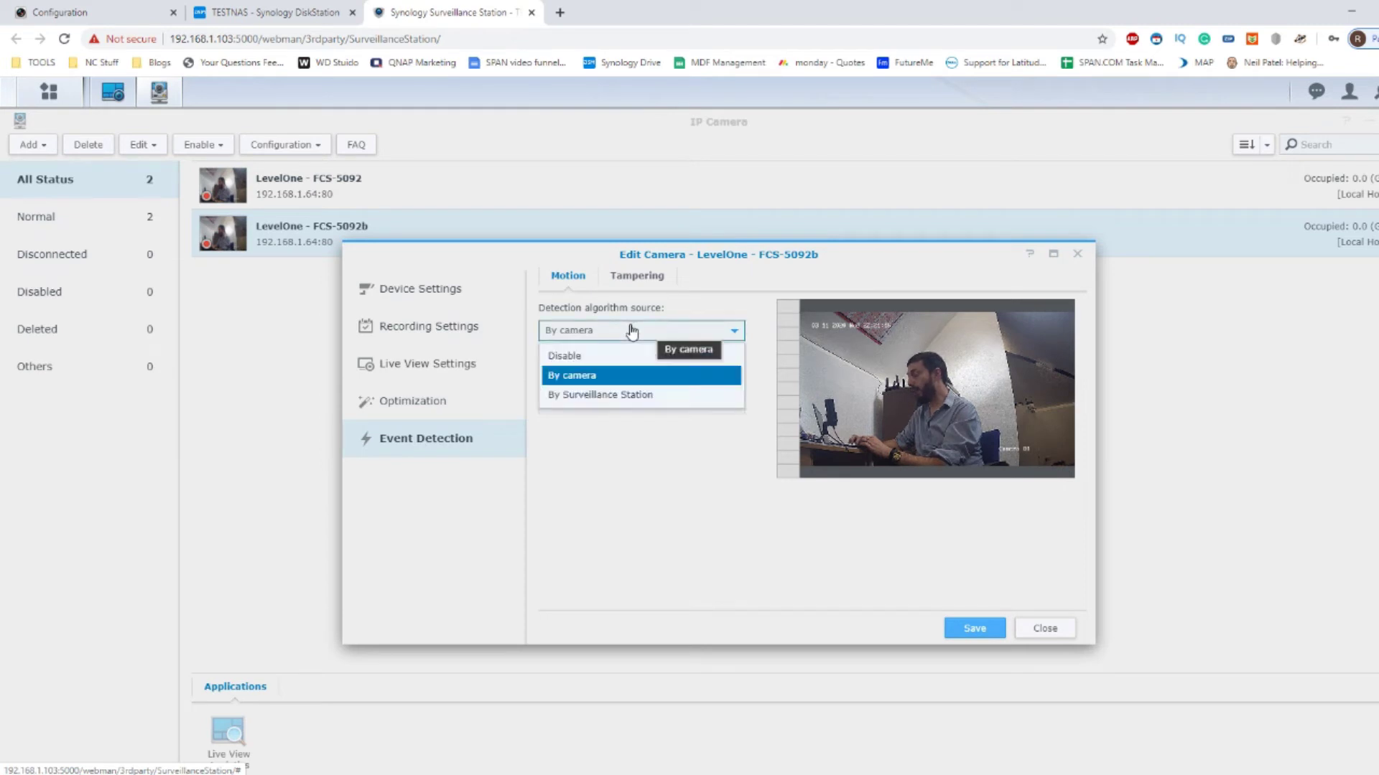
left_click(586, 375)
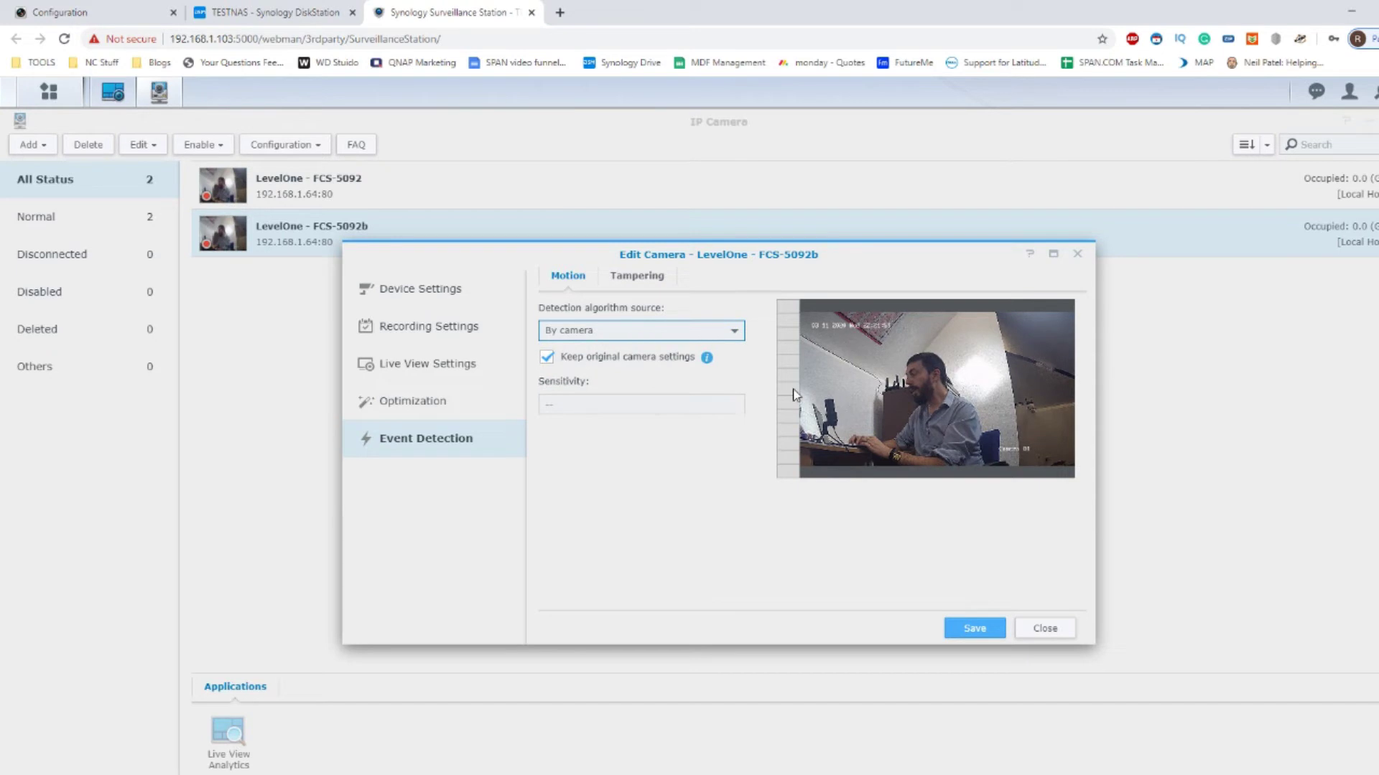
left_click(93, 8)
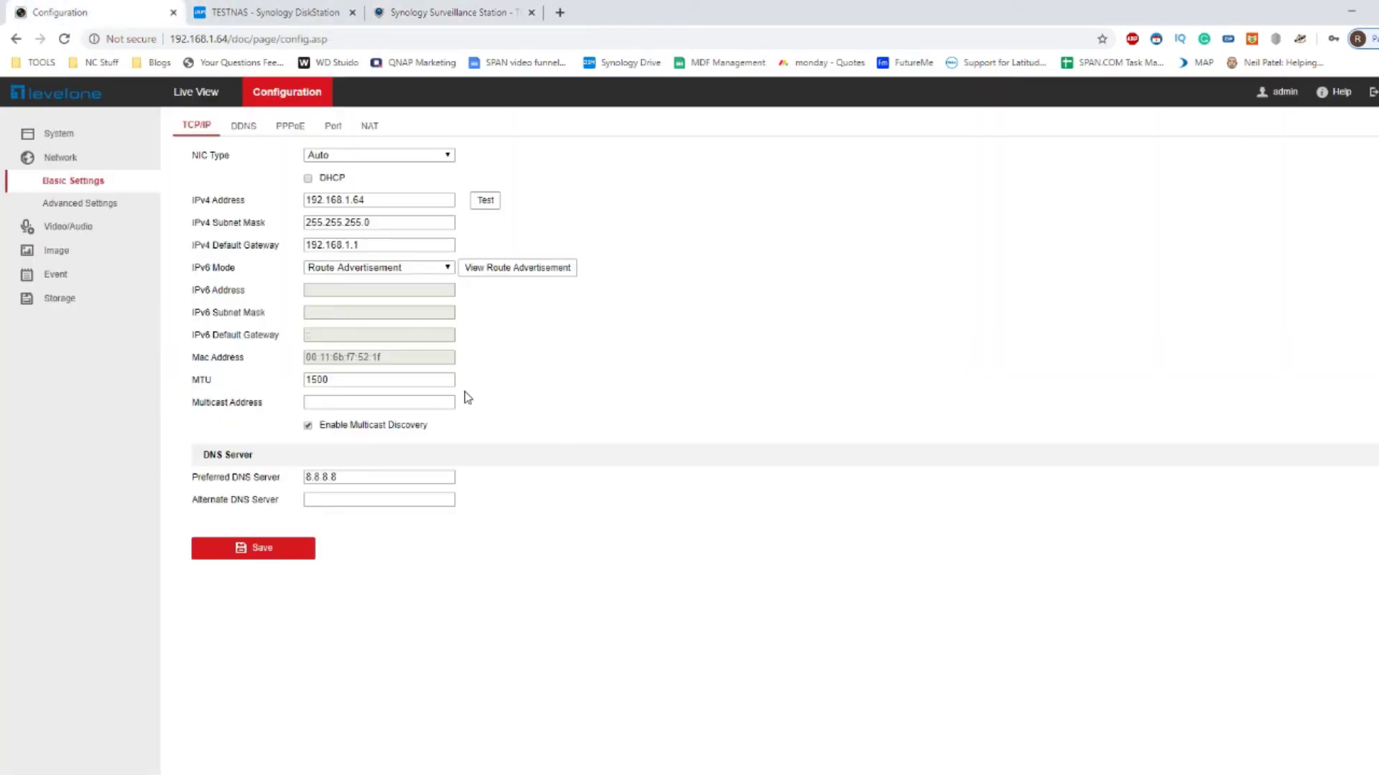
left_click(439, 8)
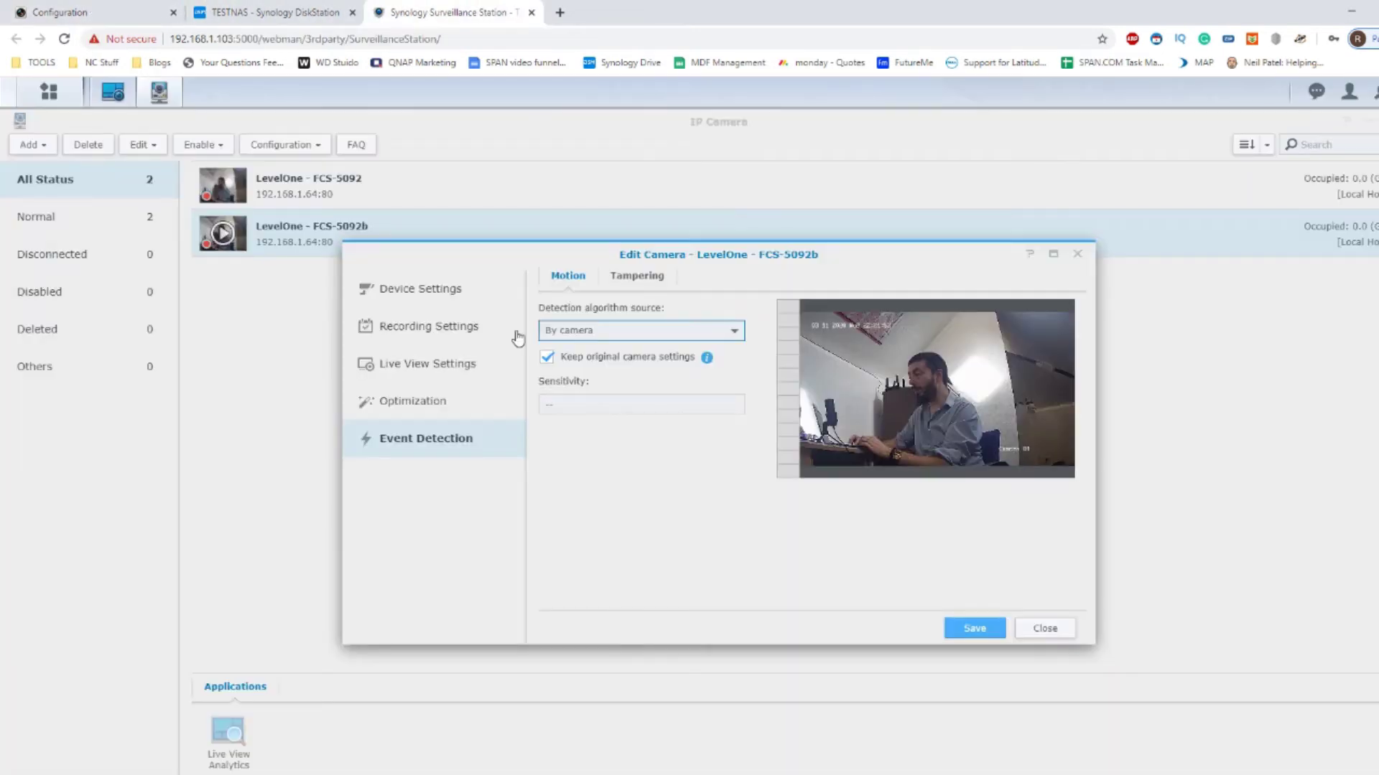
left_click(624, 334)
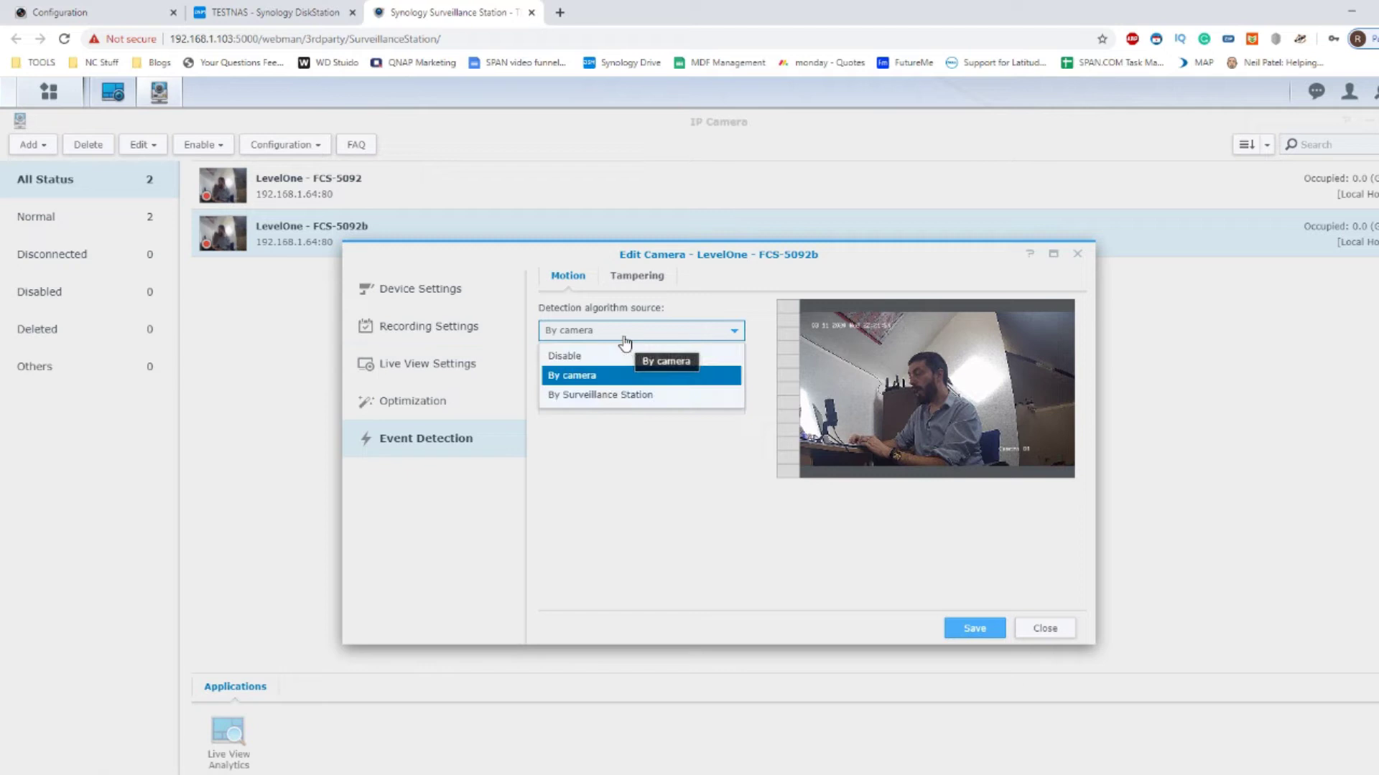
left_click(615, 394)
Clear the motion detection area, mark a new one over the door beside the chair, and save it.
left_click(925, 495)
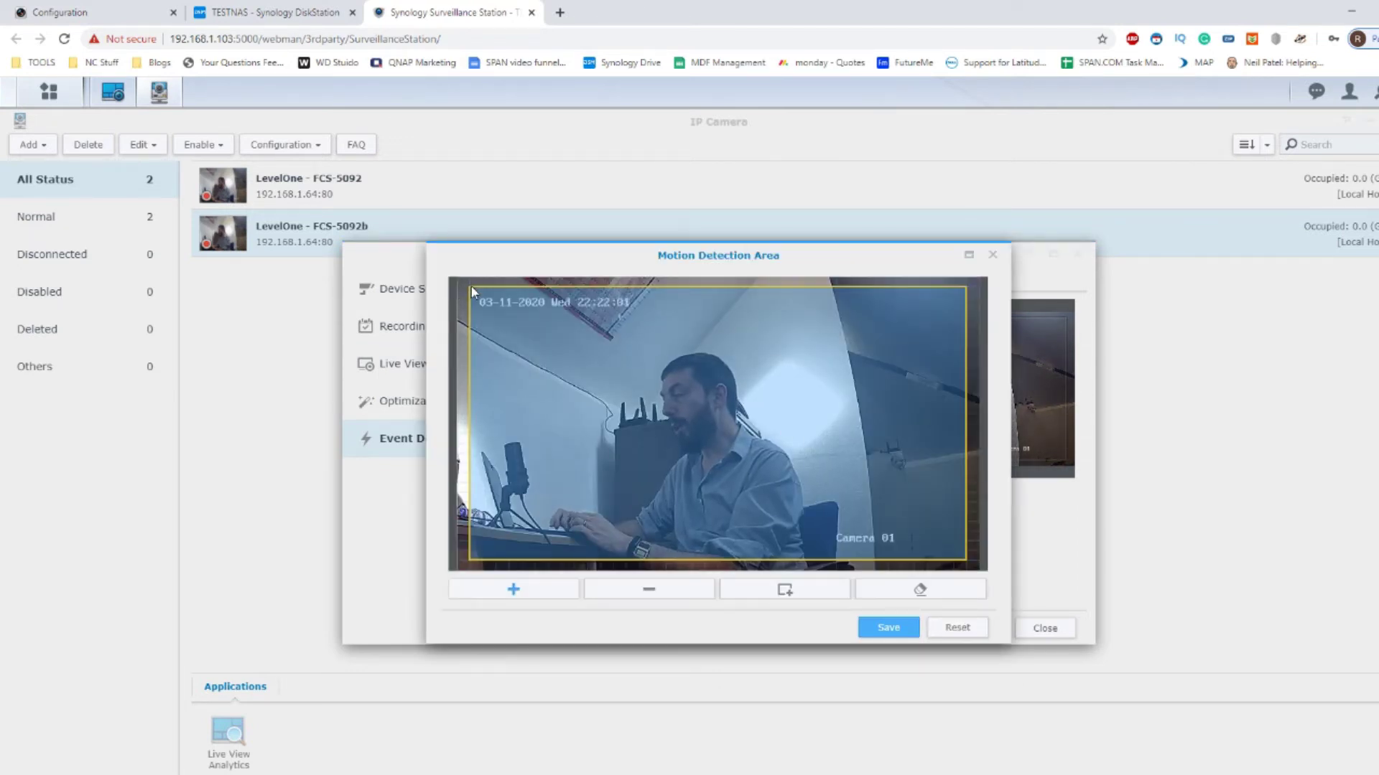
left_click_drag(640, 380, 640, 379)
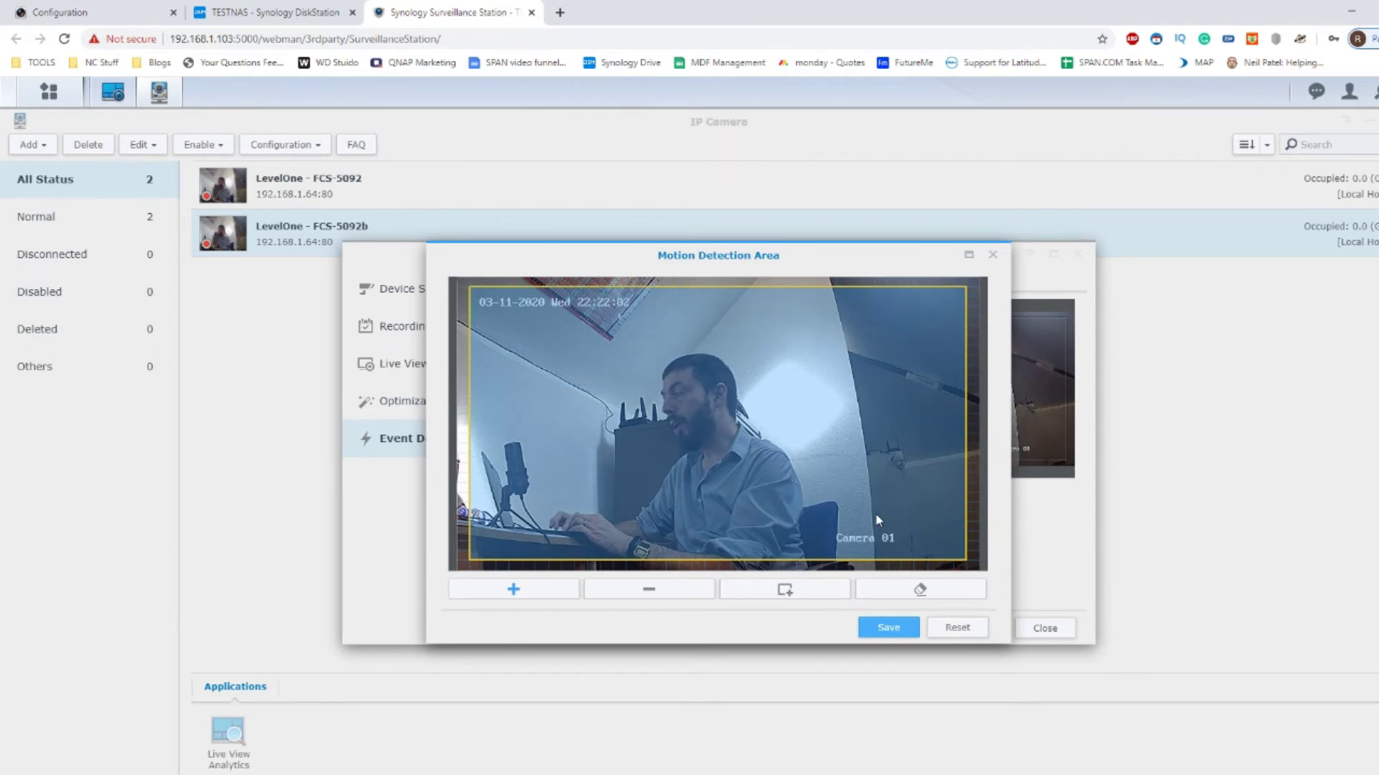
left_click(657, 588)
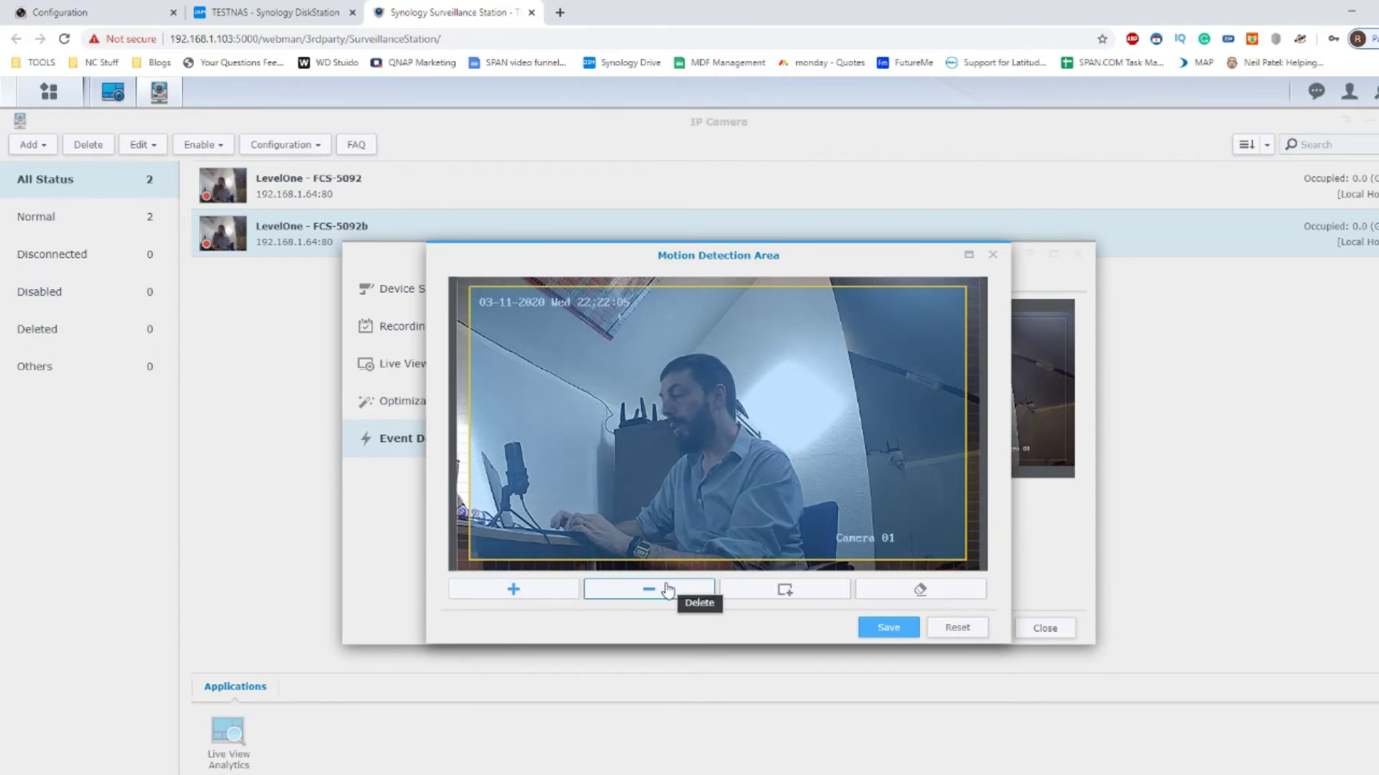
left_click(874, 592)
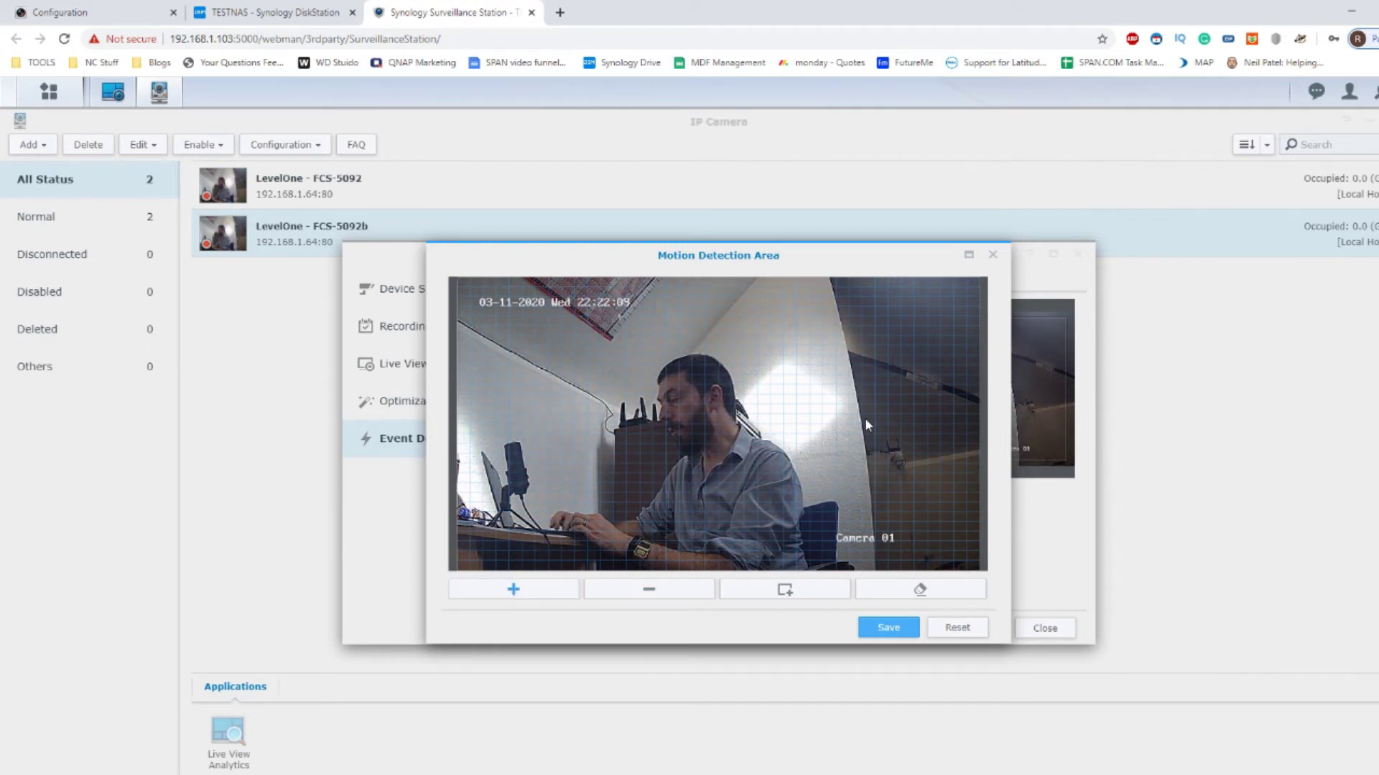
left_click_drag(1016, 583, 1016, 583)
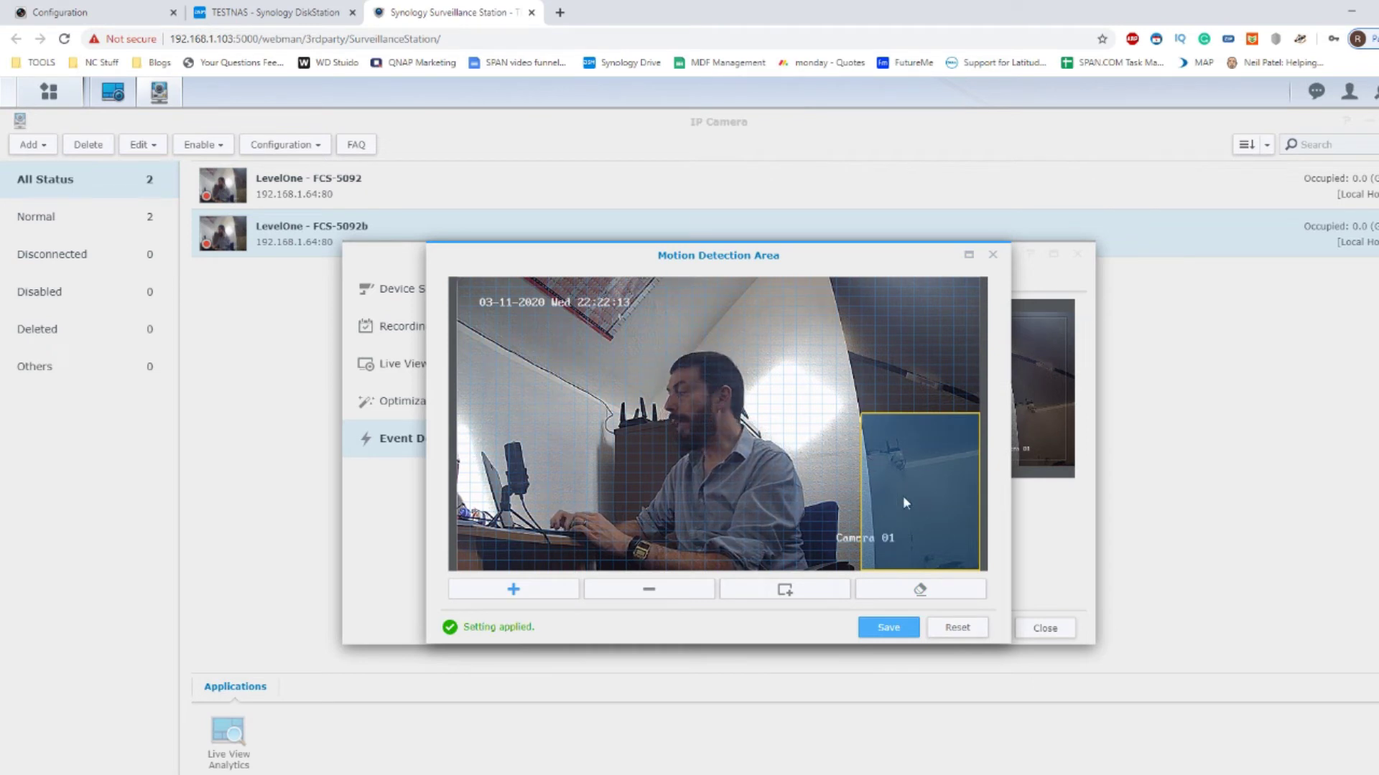
left_click(885, 626)
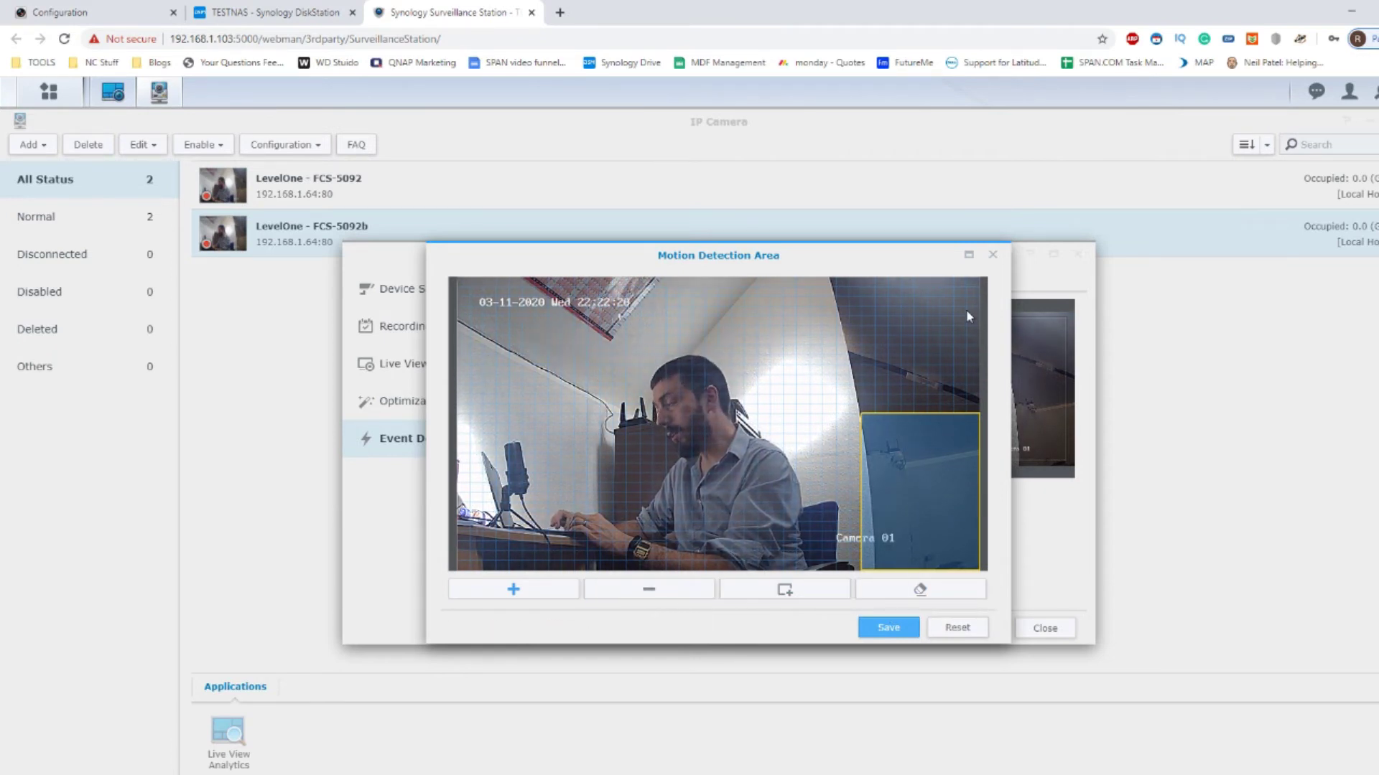
left_click(993, 257)
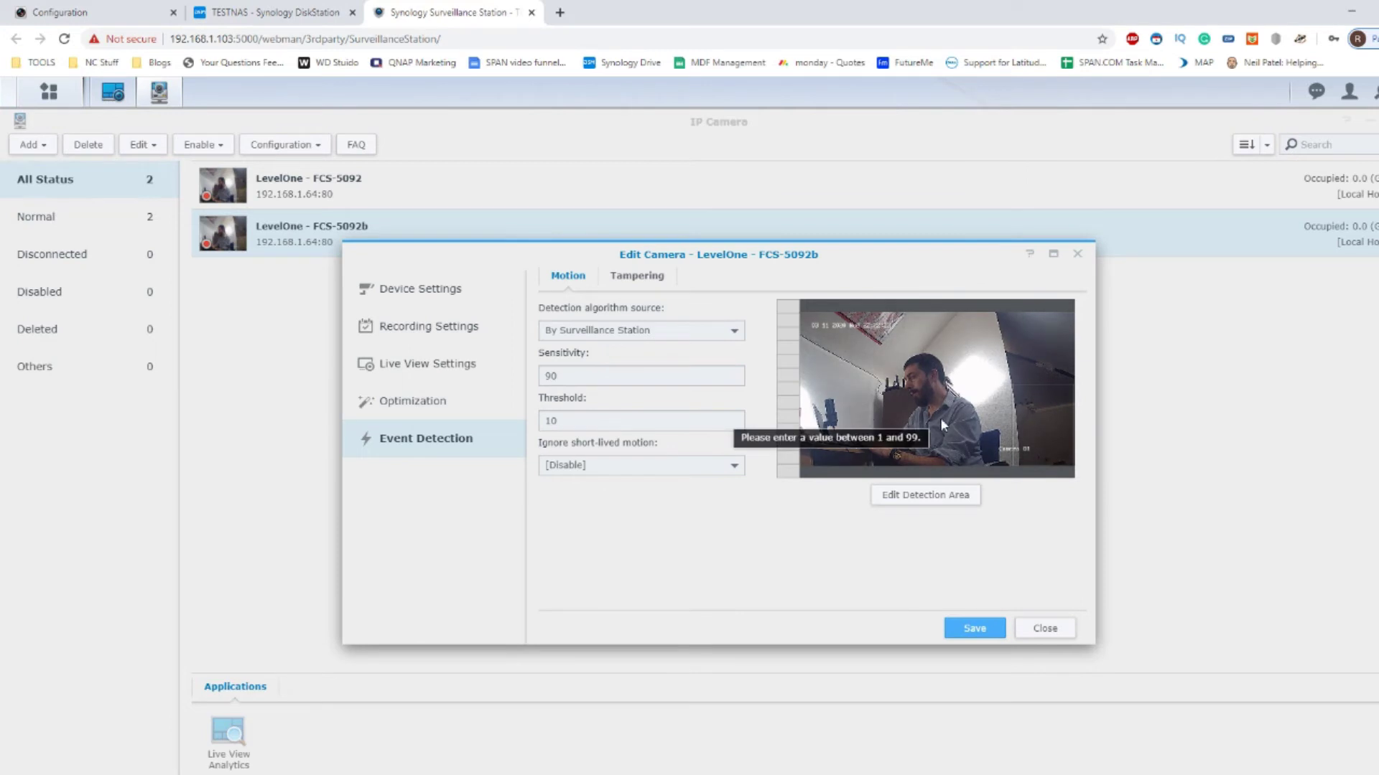
Review the saved motion detection area and set Ignore short-lived motion to 1 second.
left_click(929, 495)
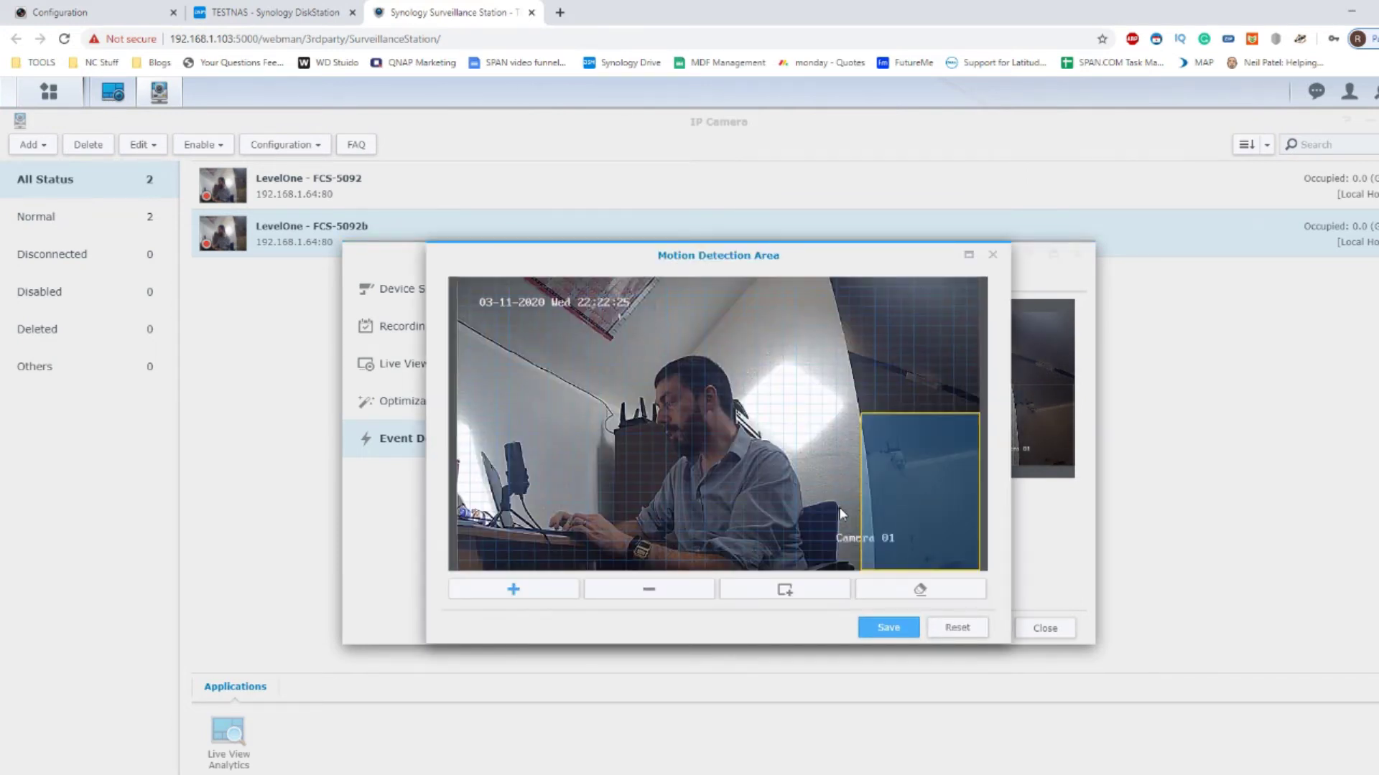
left_click(993, 255)
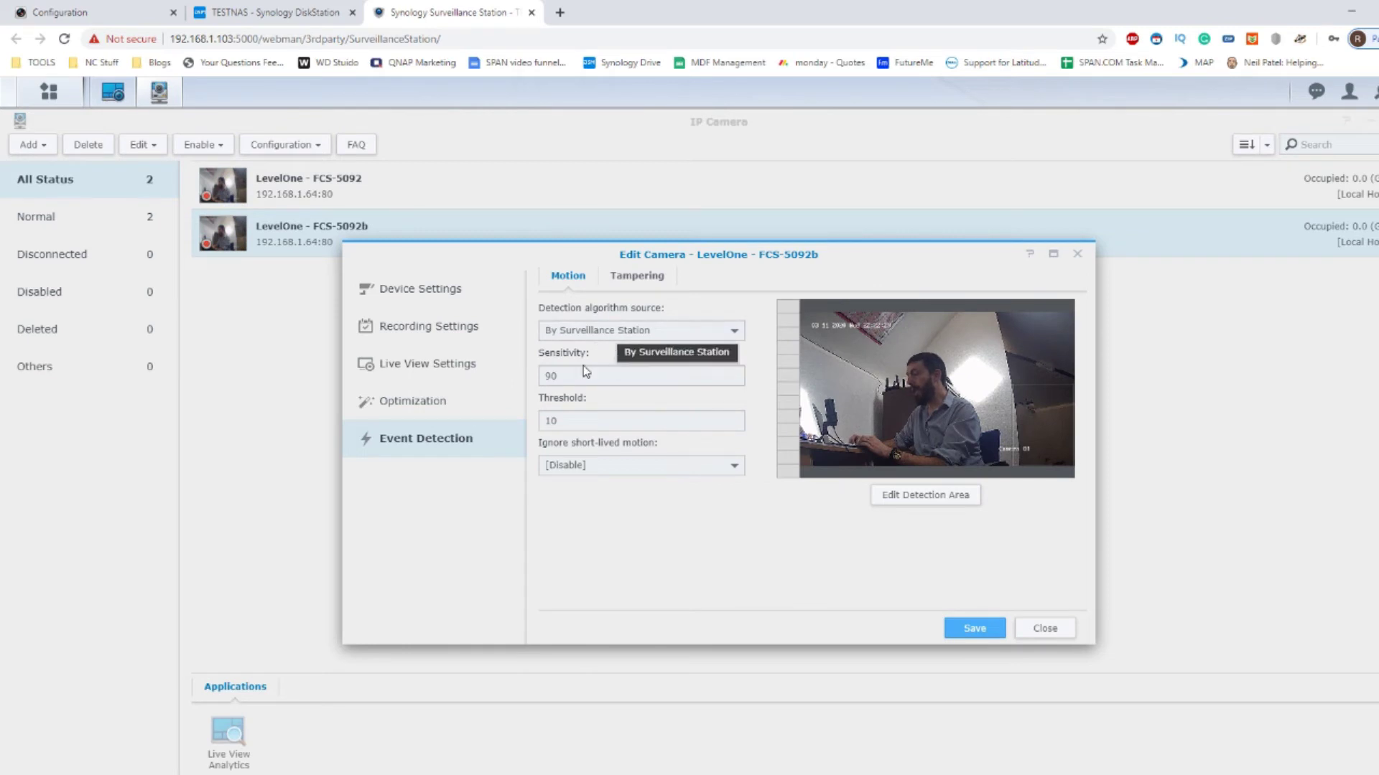
left_click(600, 465)
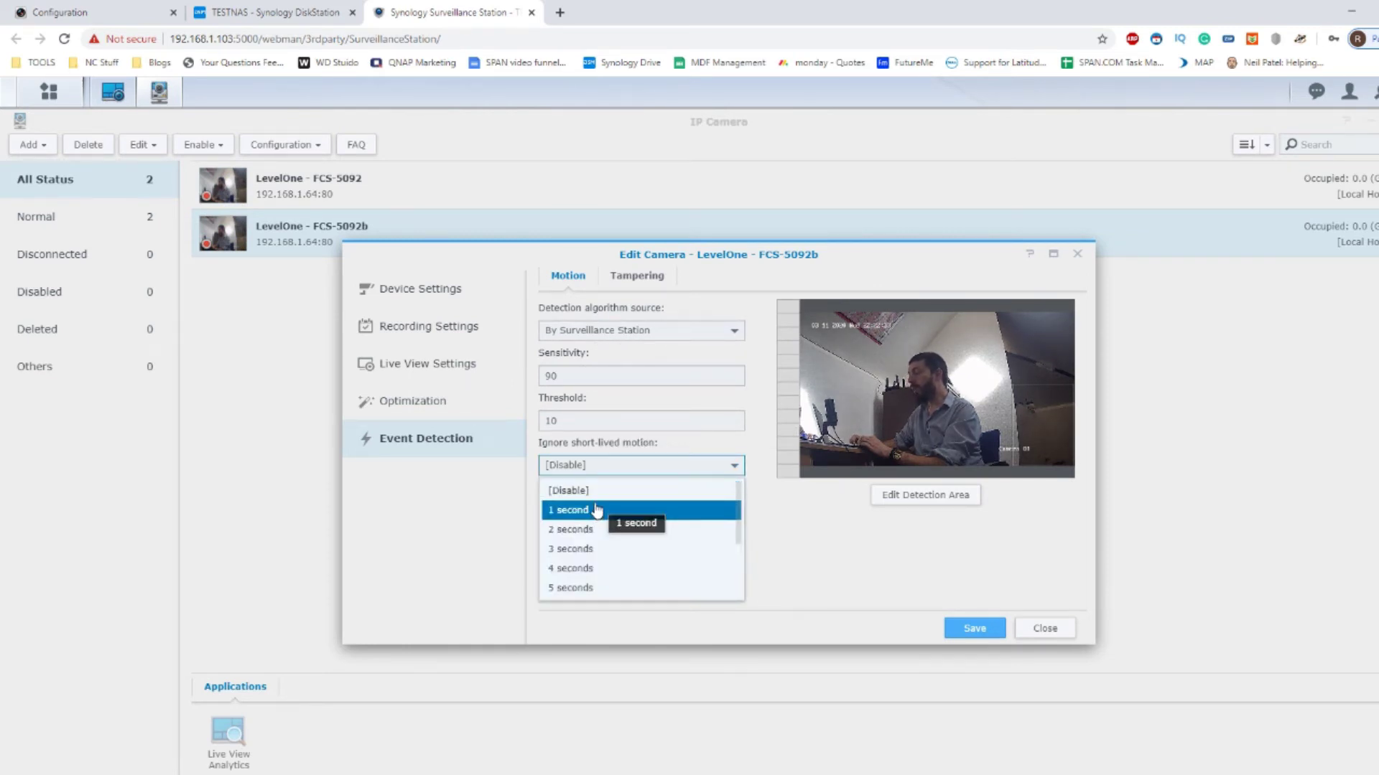
left_click(596, 510)
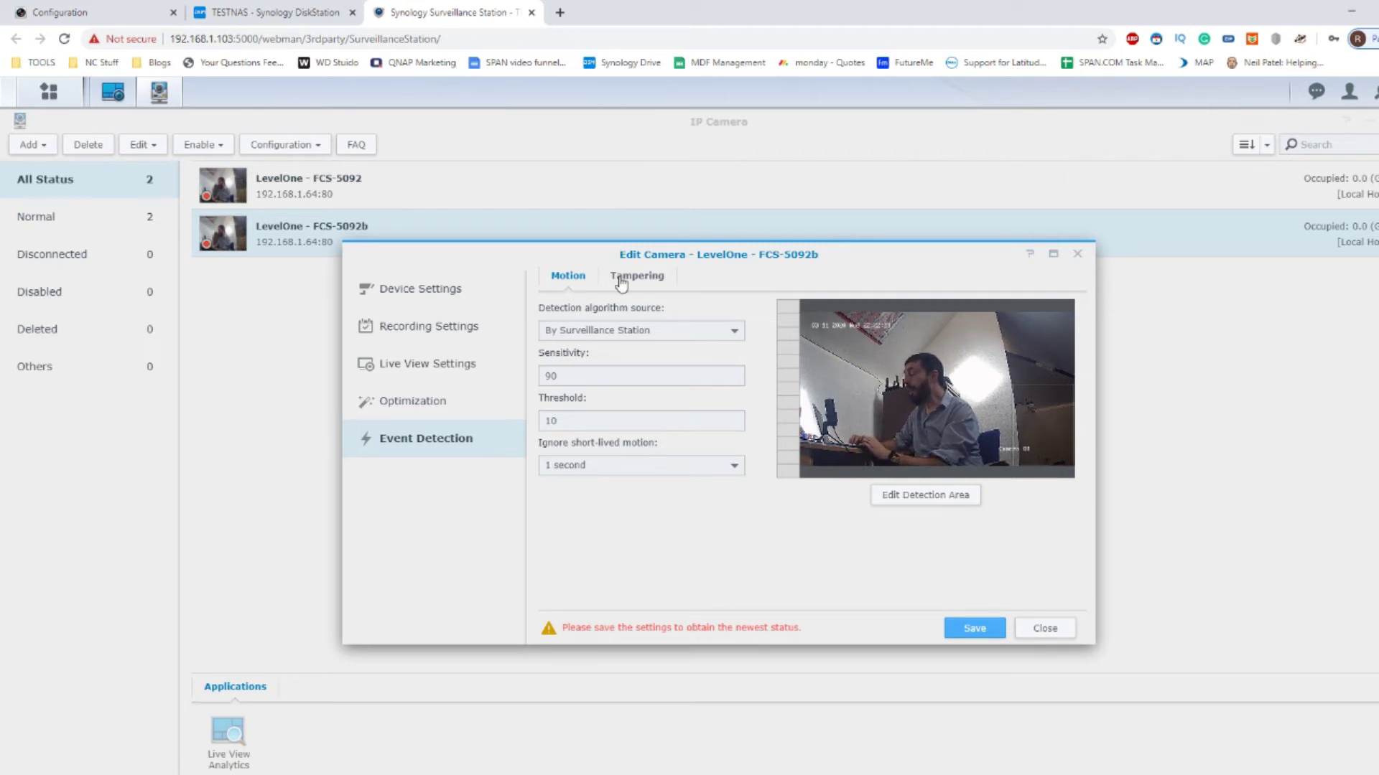
Switch to the LevelOne camera's web interface and examine its Basic Event and Smart Event detection options.
left_click(104, 9)
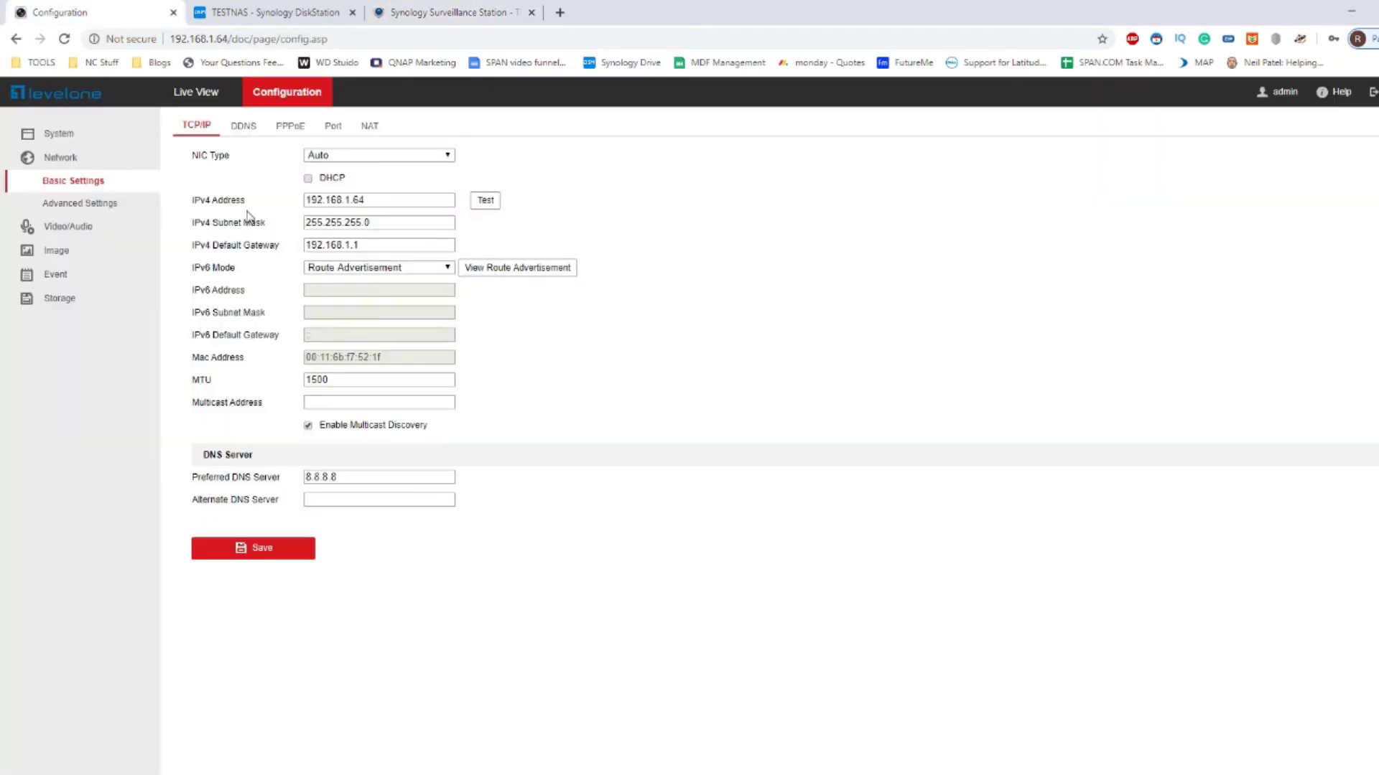
left_click(83, 265)
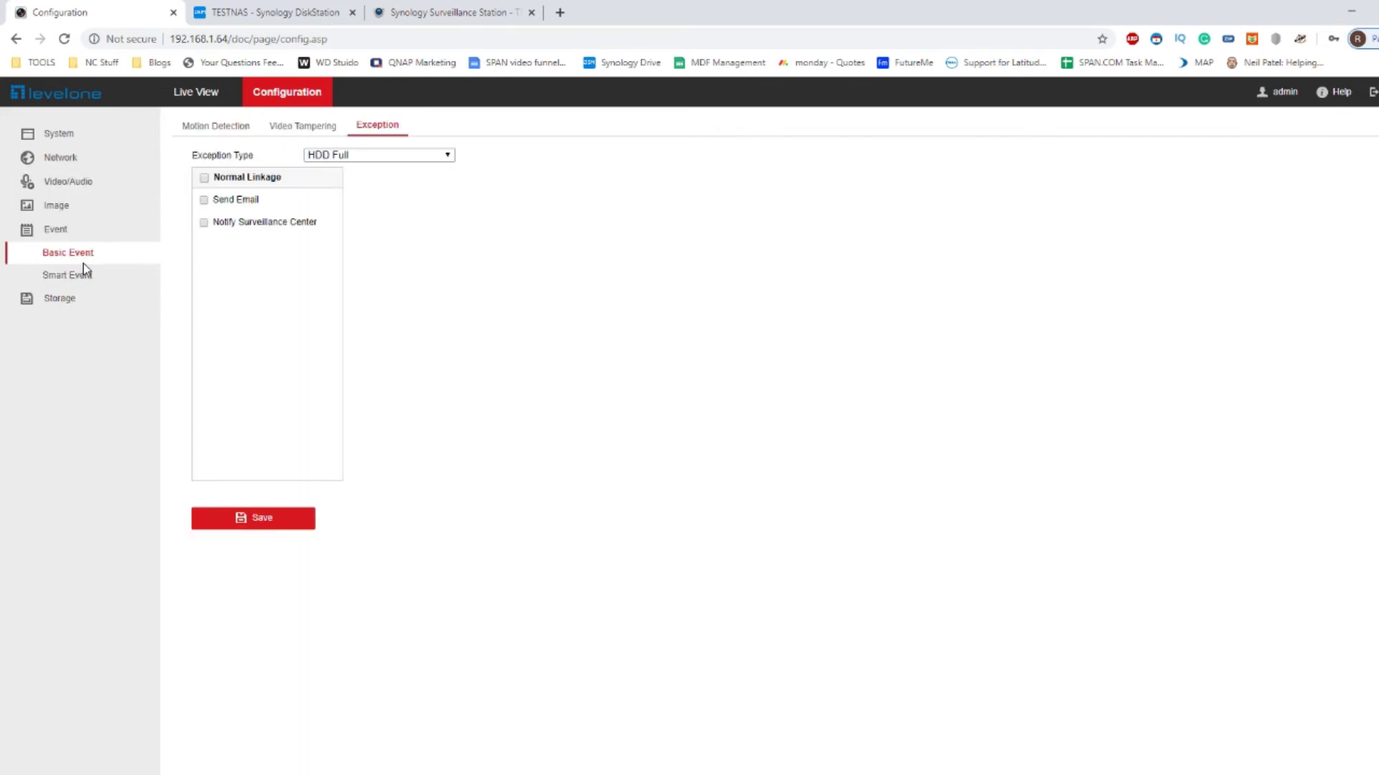
left_click(80, 275)
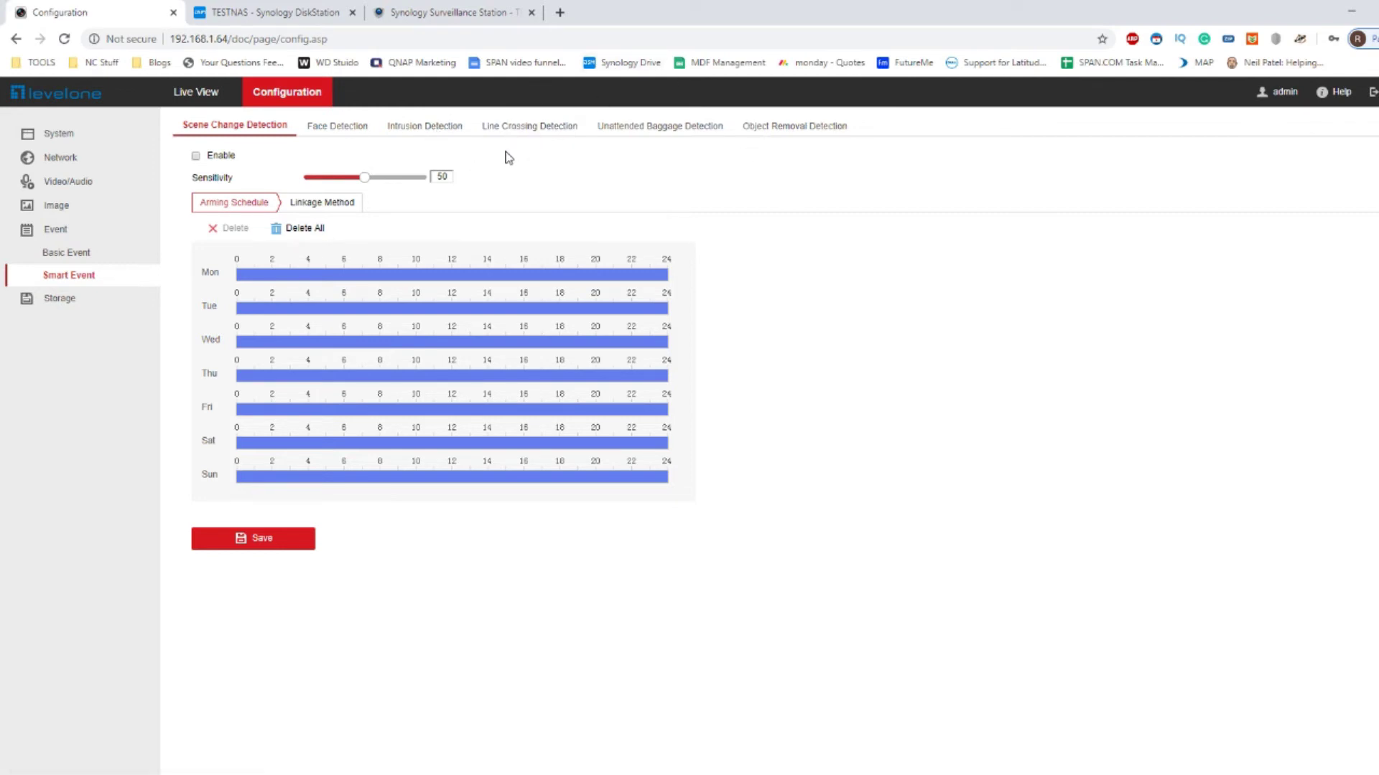
Return to Surveillance Station, save the FCS-5092b motion detection settings, and open the camera's recording schedule.
left_click(427, 13)
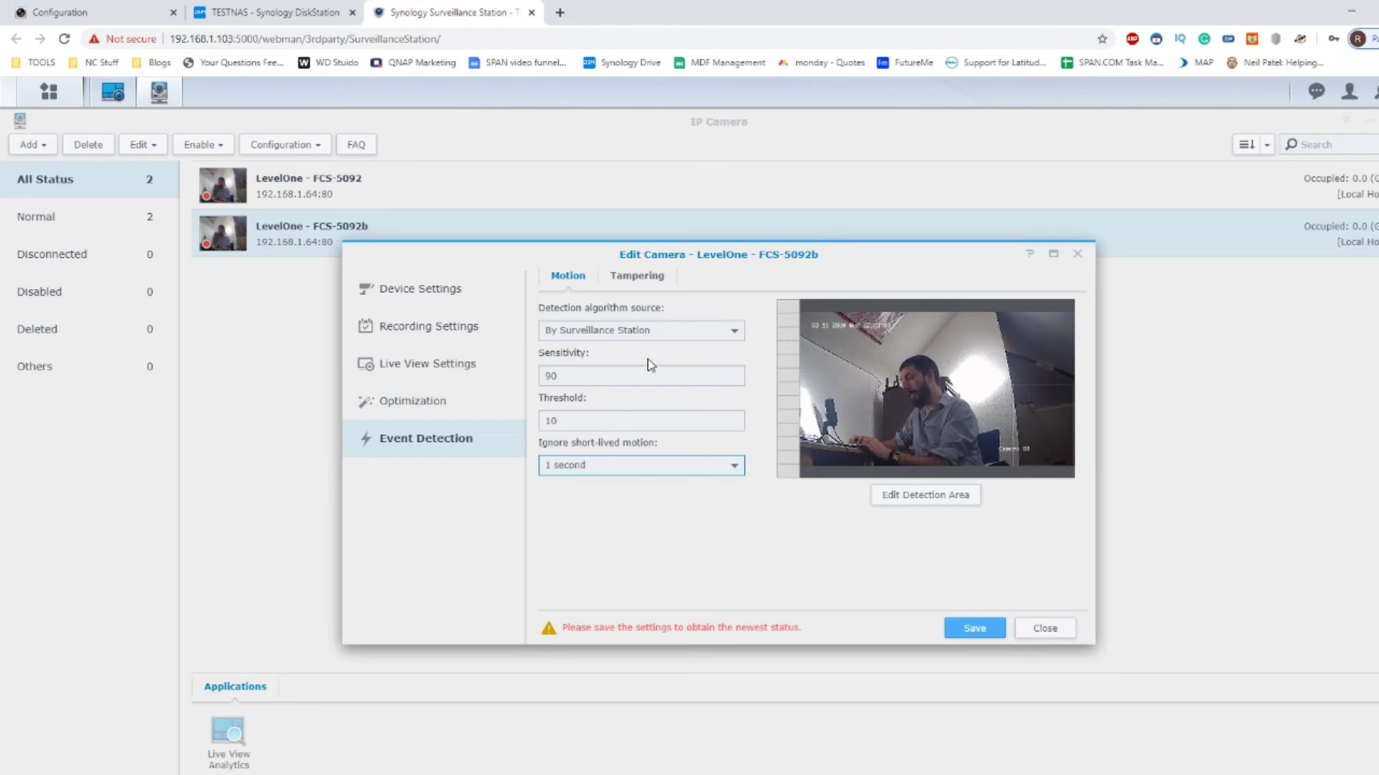
left_click(975, 629)
left_click(388, 401)
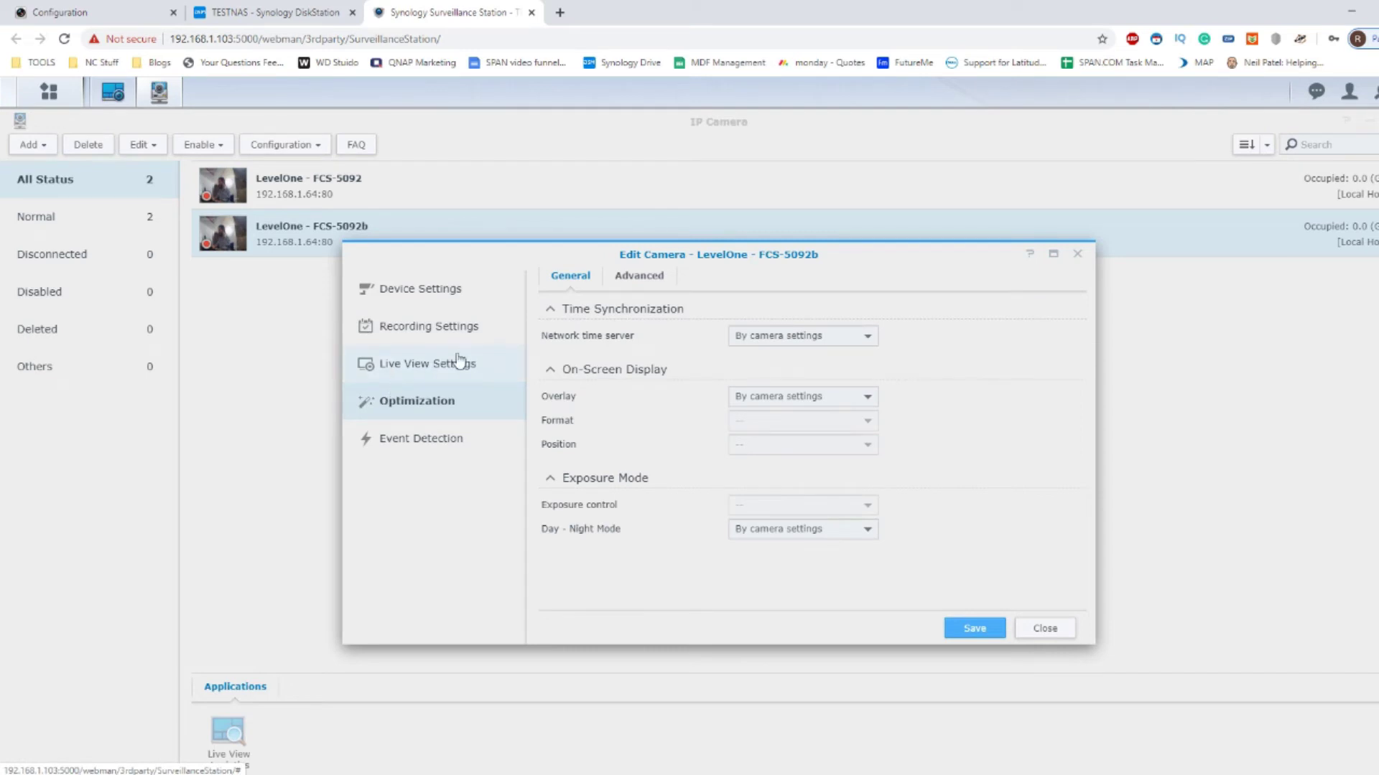
left_click(410, 368)
left_click(433, 334)
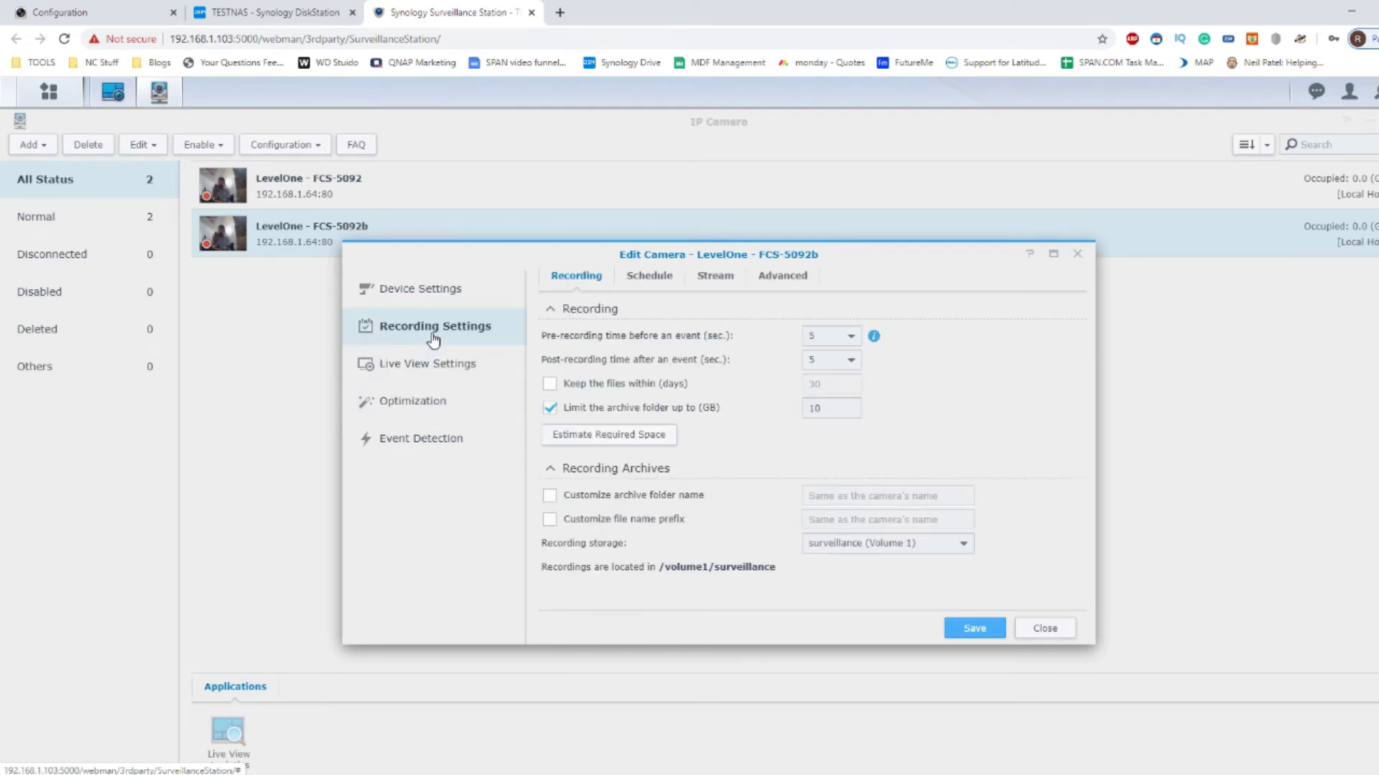
left_click(650, 280)
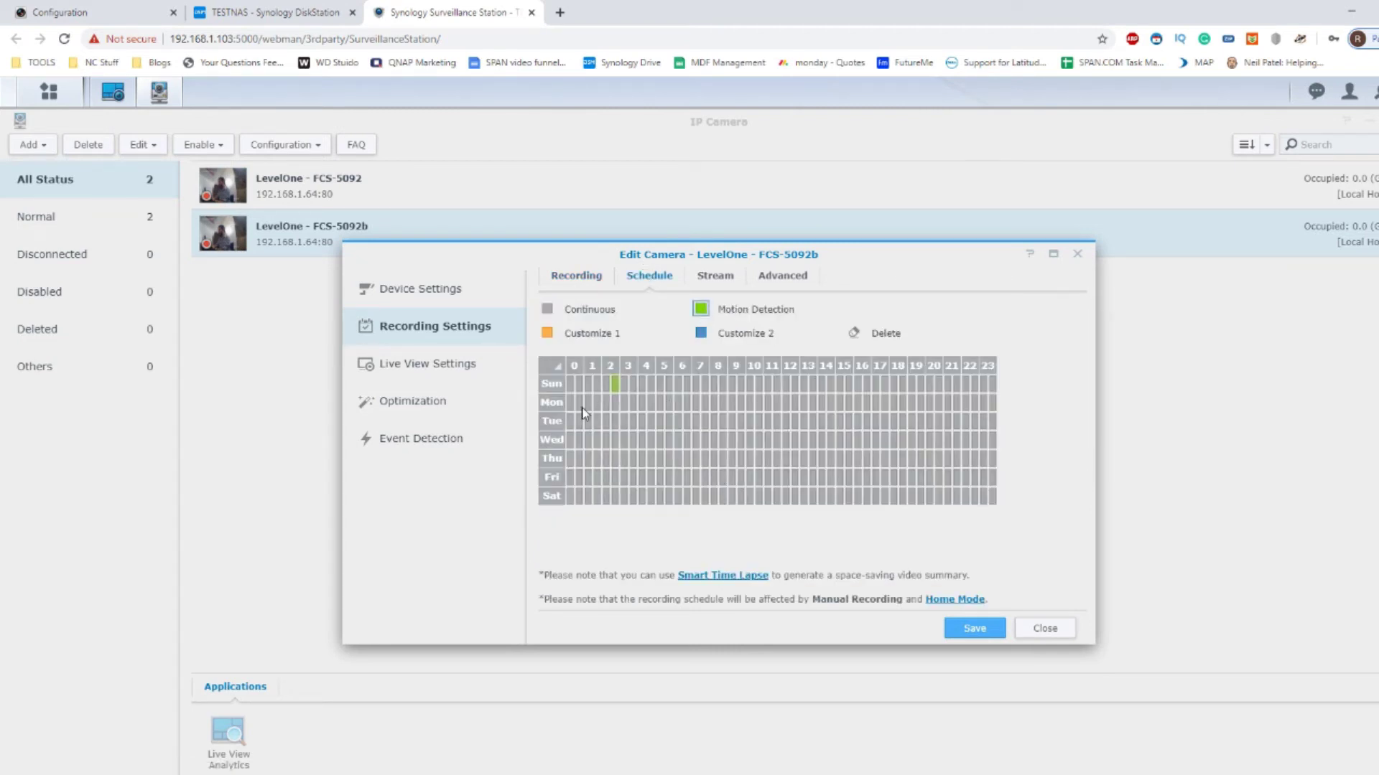
Schedule Motion Detection recording from Sunday to Wednesday between about 1:30 and 7:00.
mouse_move(596, 384)
left_mouse_down()
mouse_move(683, 430)
mouse_move(638, 493)
mouse_move(683, 500)
left_mouse_up()
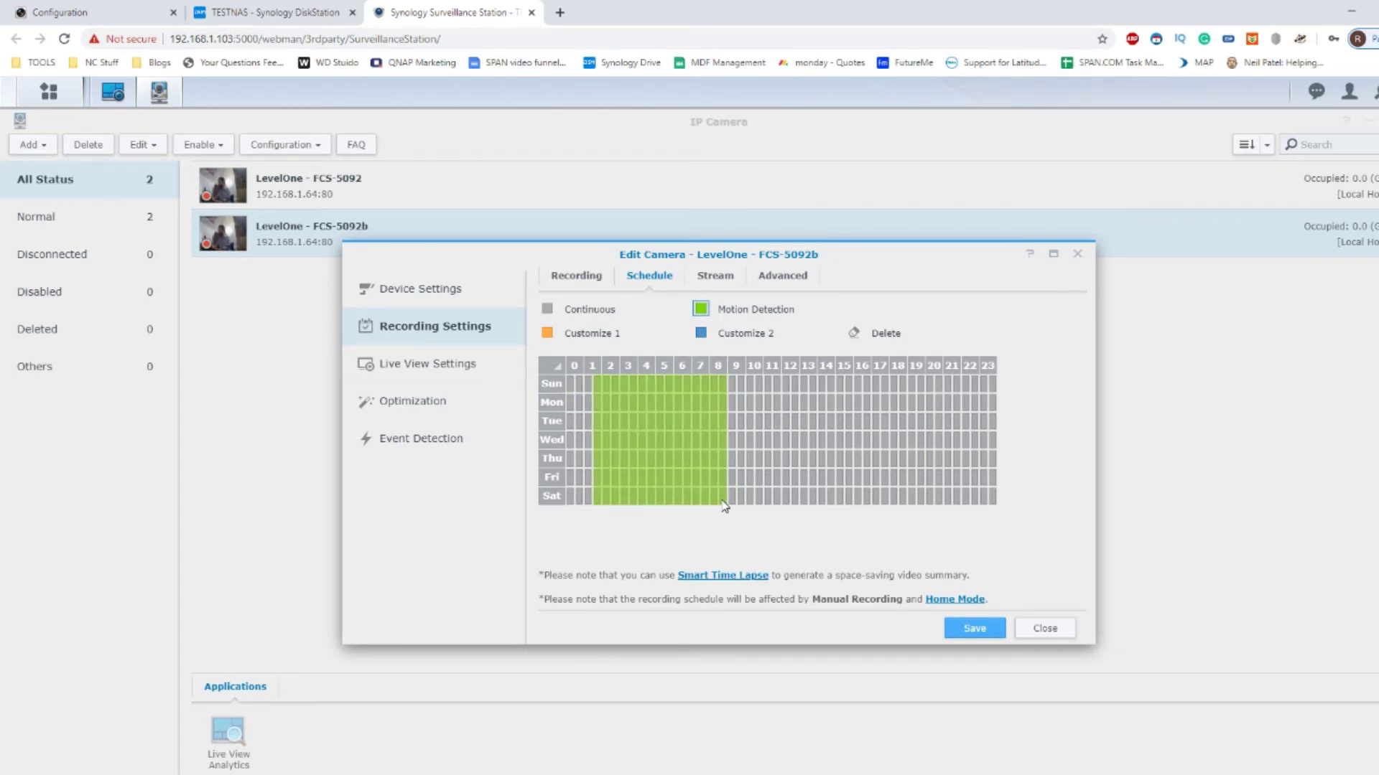
left_click_drag(723, 505, 690, 441)
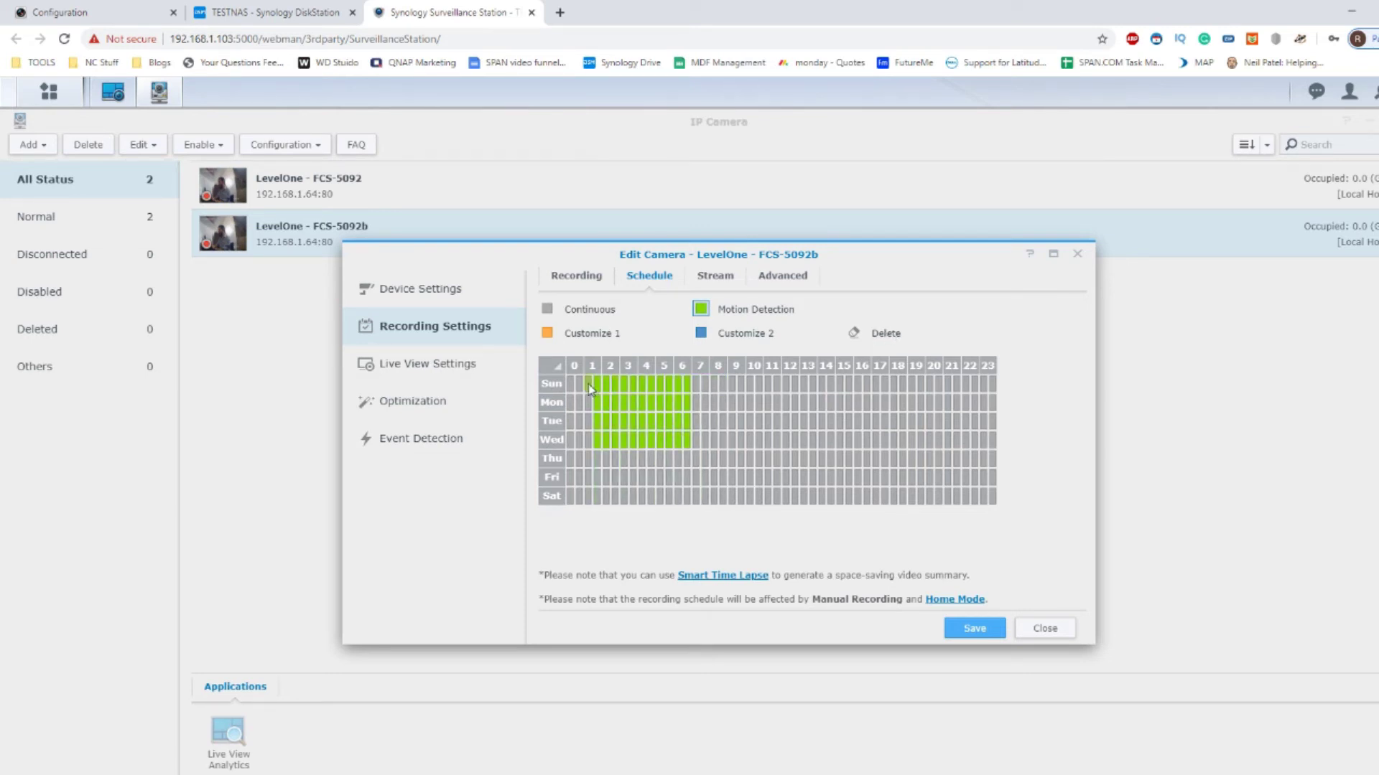
Delete scheduled recording from Sunday to Thursday between about 1:30 and 11:00, then save and close the camera settings.
left_click(858, 336)
left_click_drag(598, 382, 762, 468)
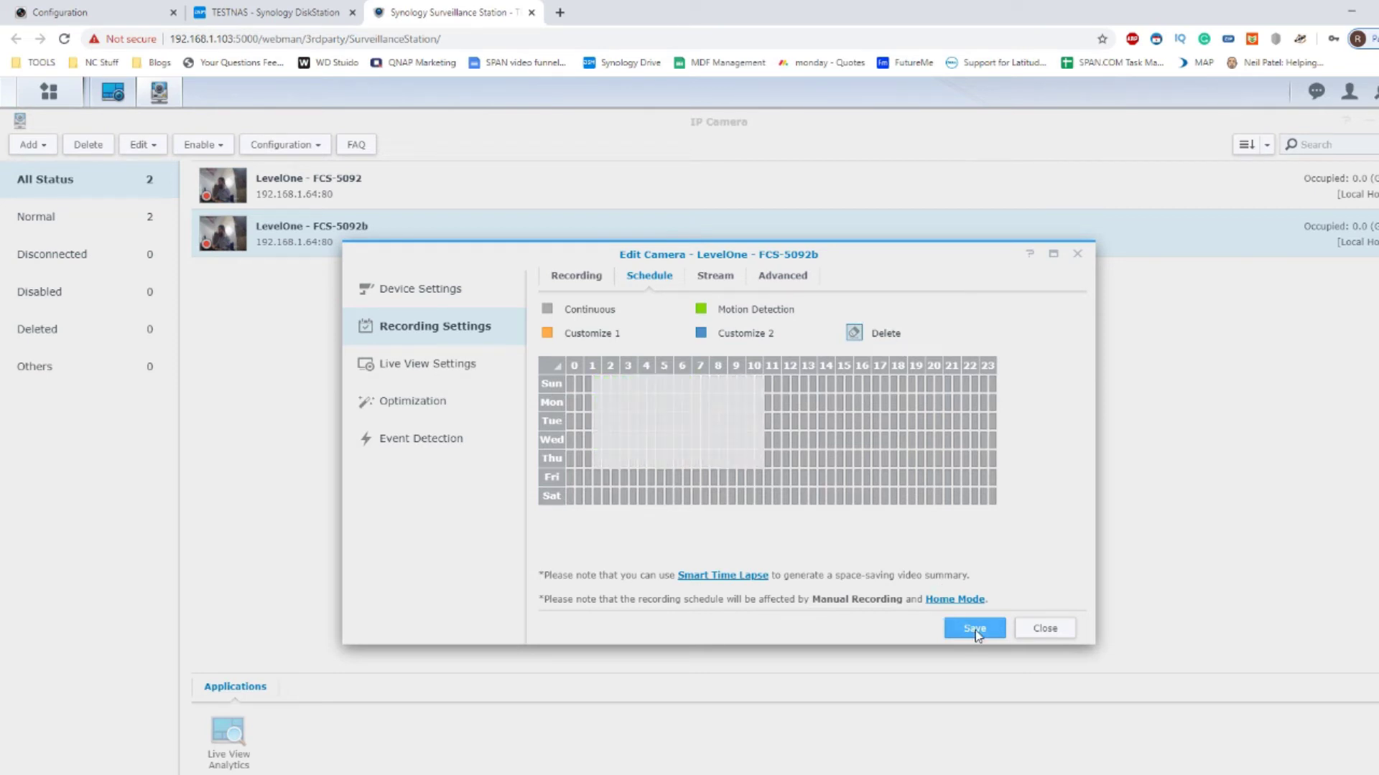
left_click(975, 630)
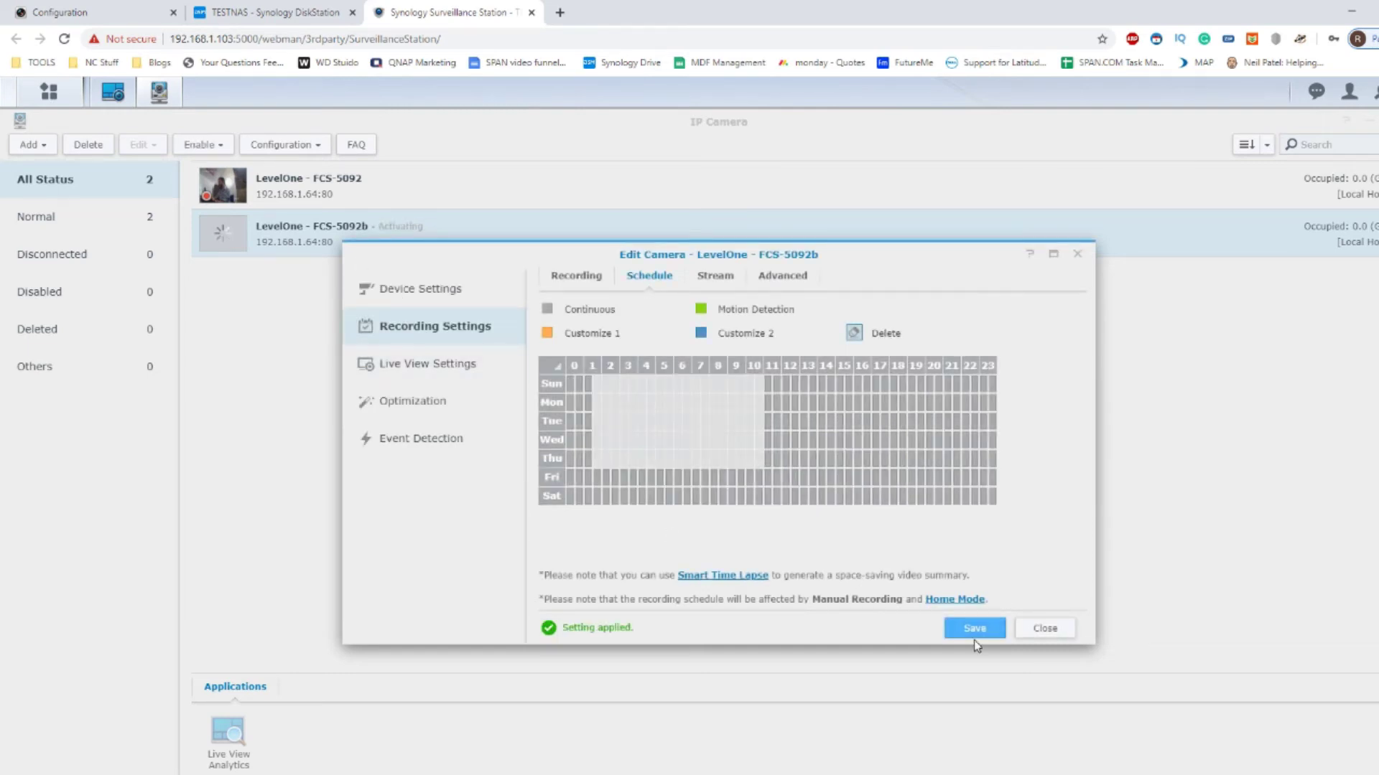
left_click(1078, 254)
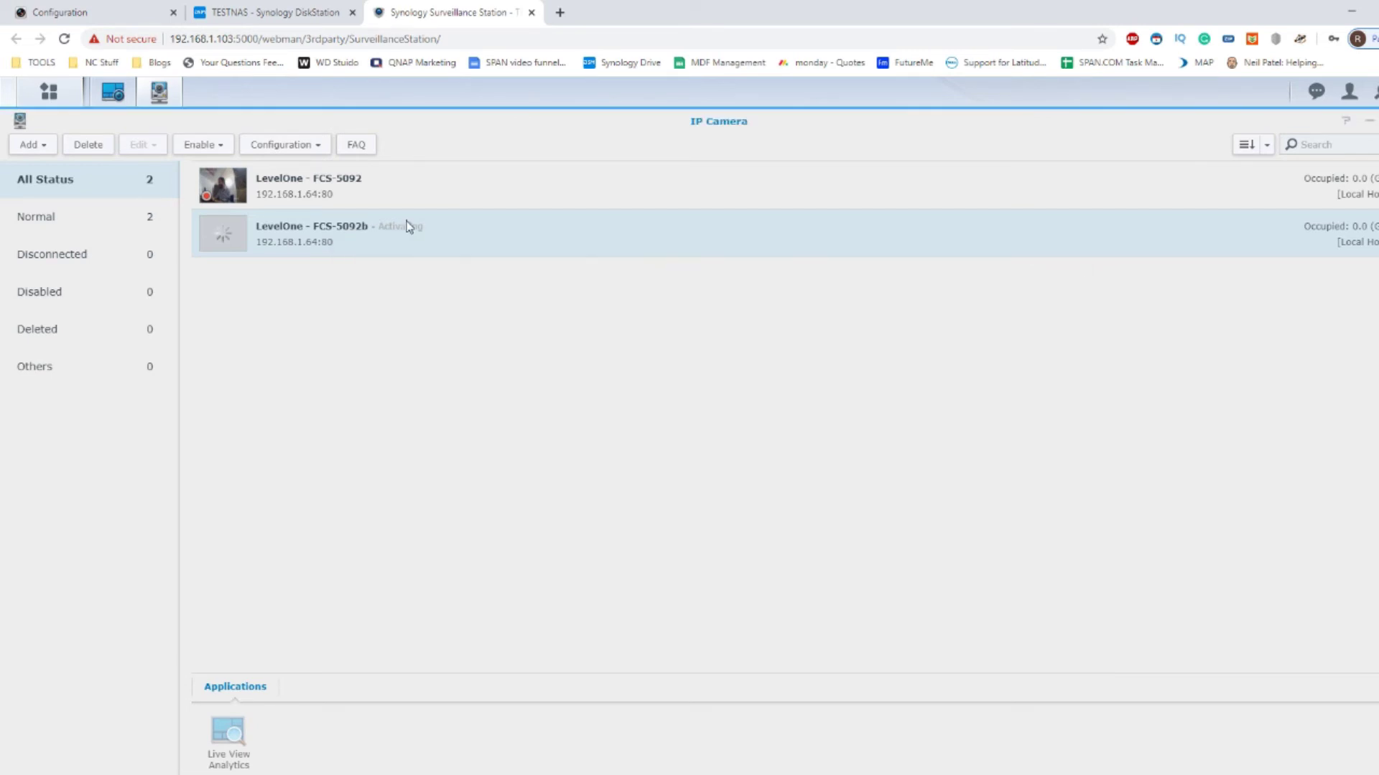
View both camera feeds in Live View, and open the FCS-5092b camera's Event Detection settings.
left_click(113, 92)
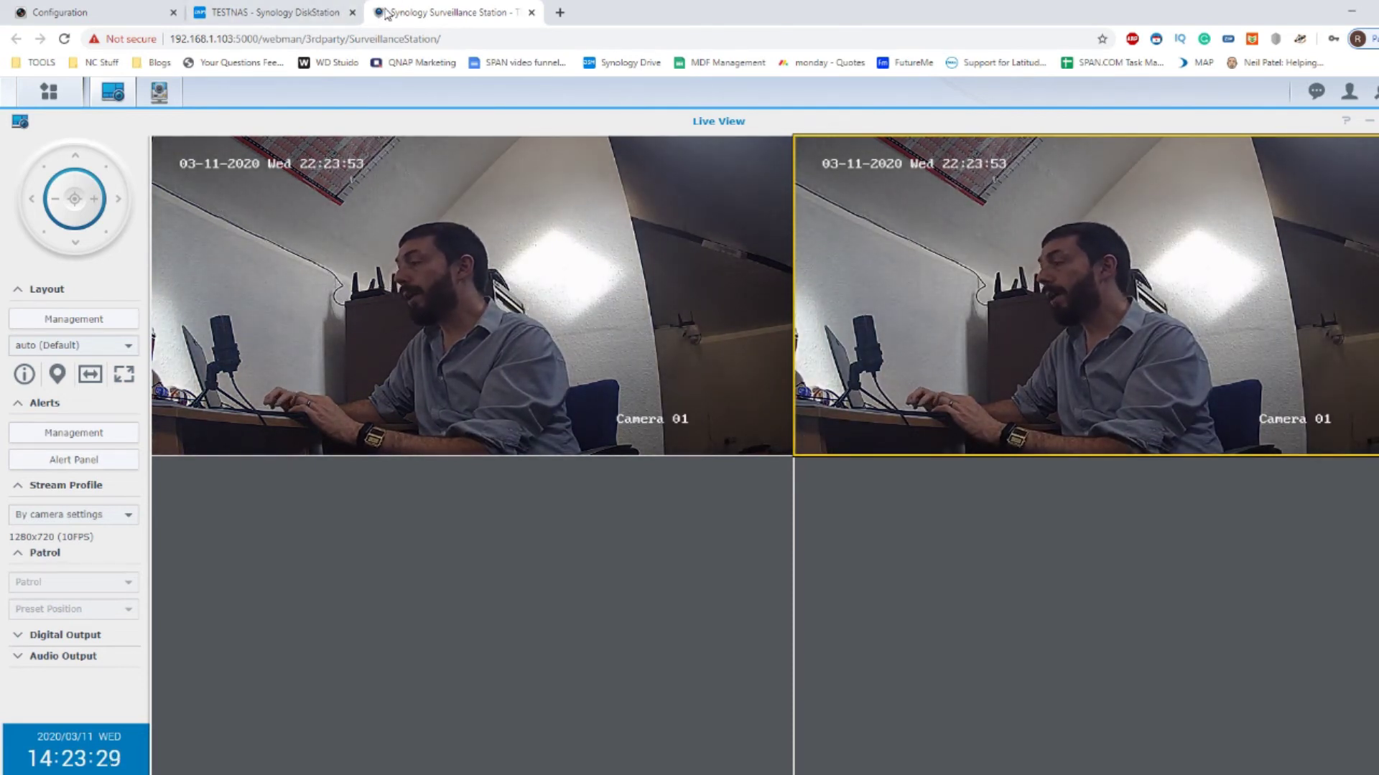
left_click(158, 98)
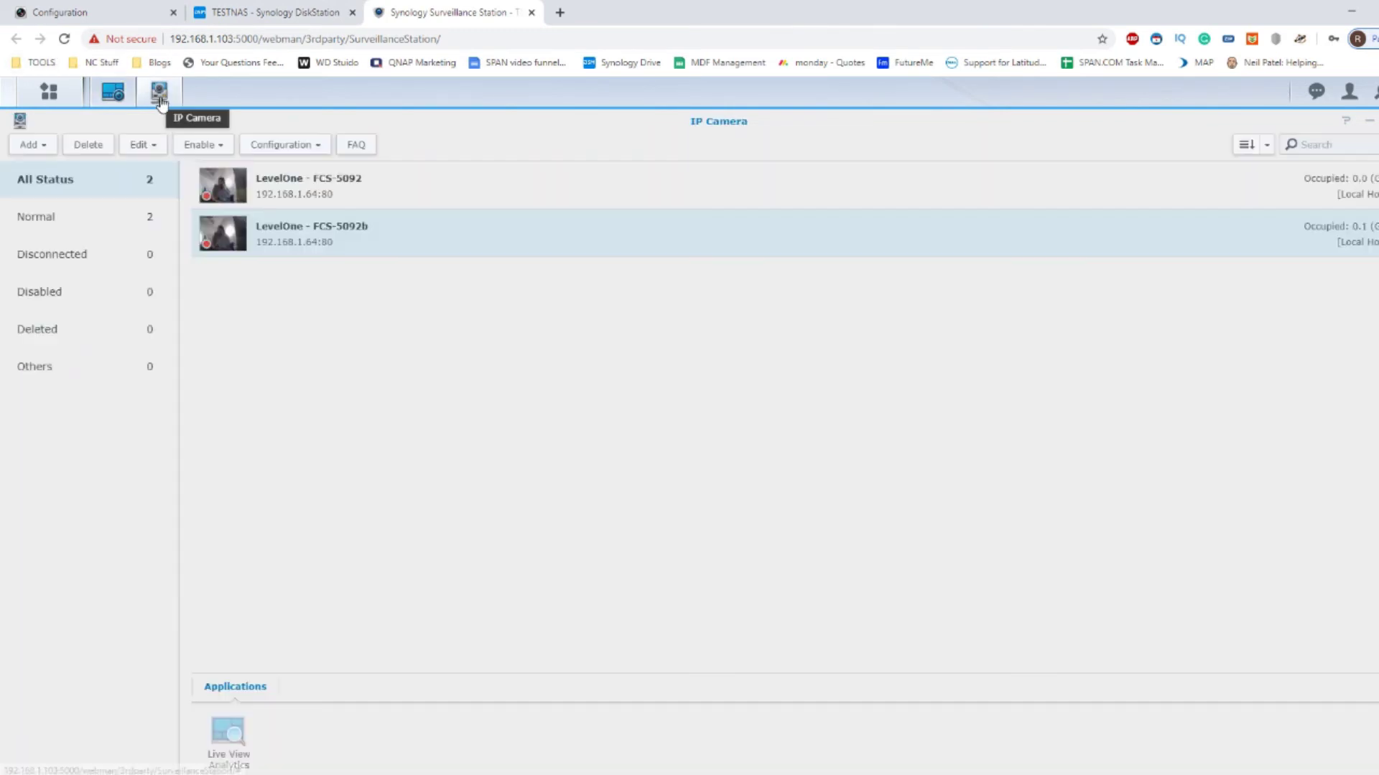
double_click(570, 246)
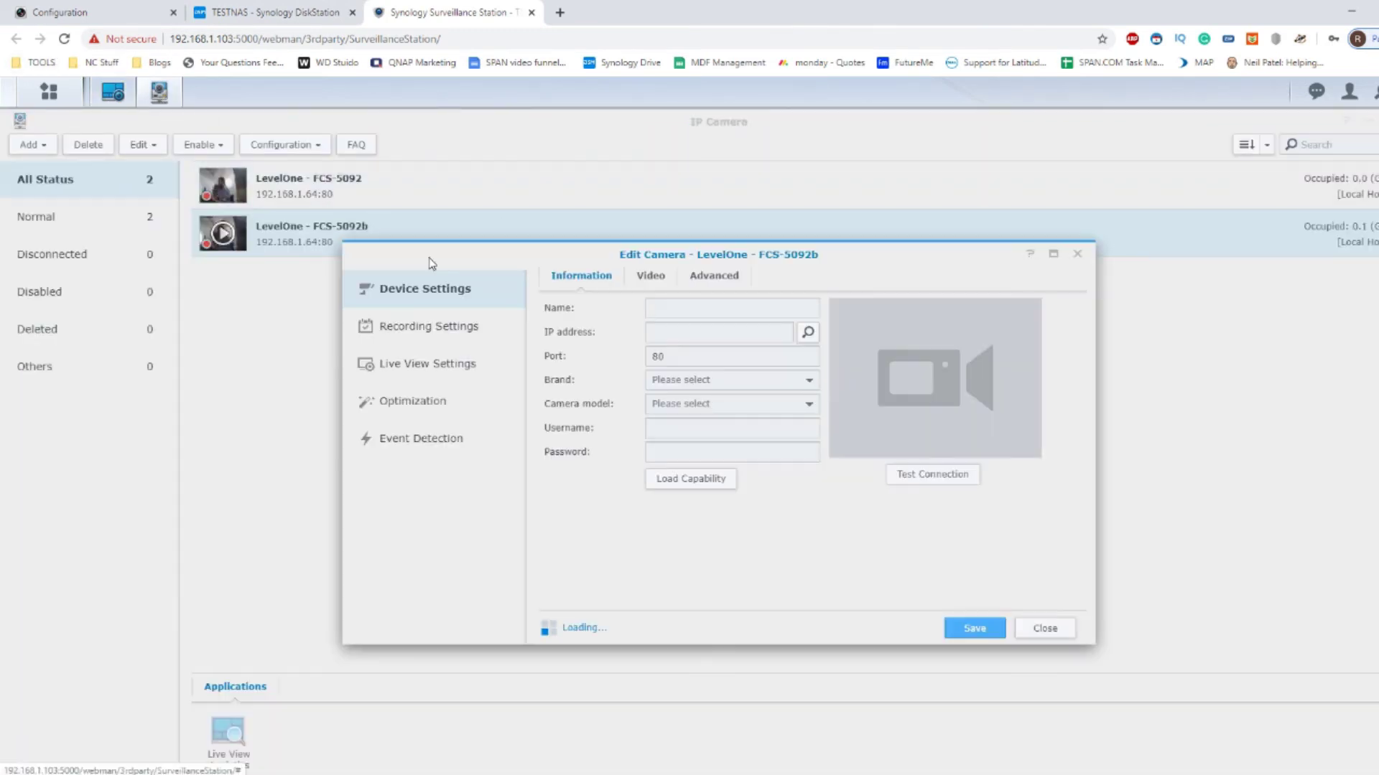
left_click(423, 442)
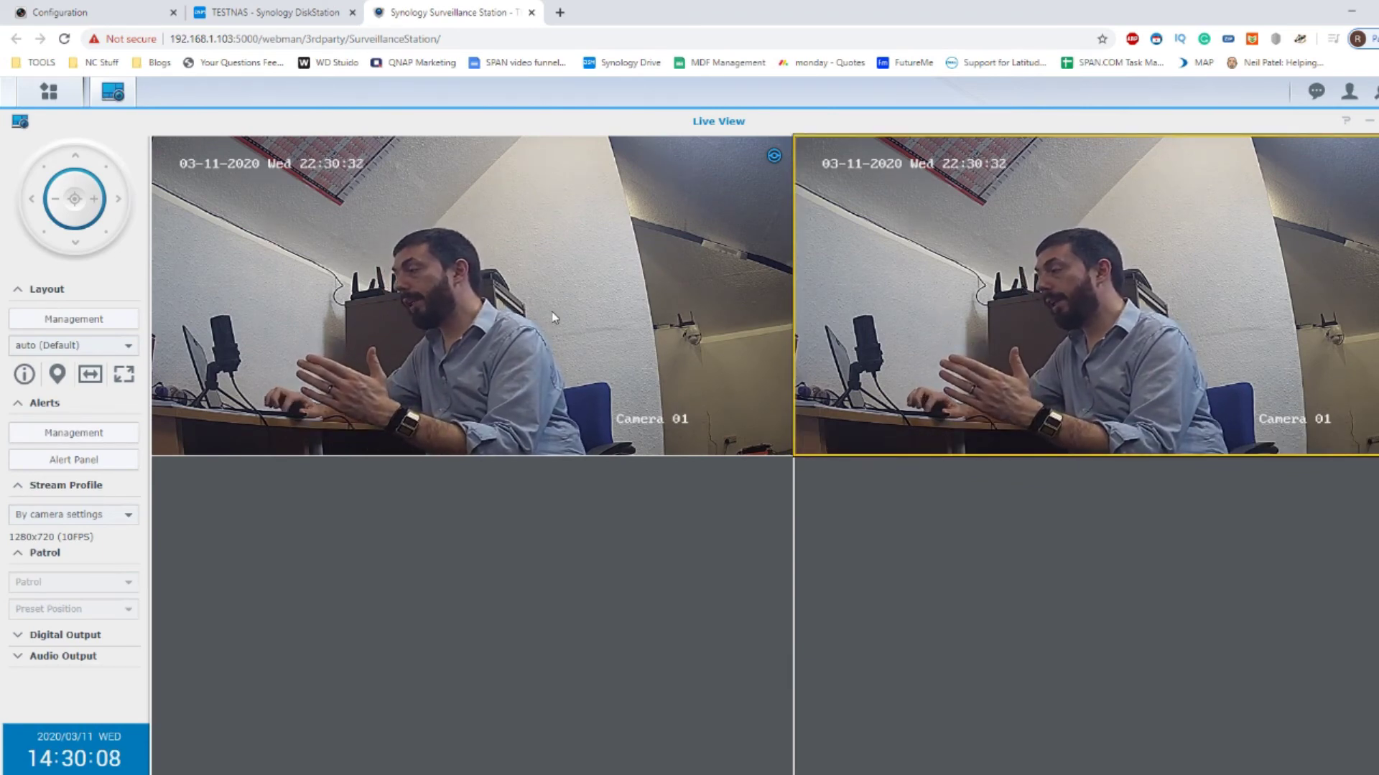
View the FCS-5092b motion alert preview over Live View, repositioning its window around the camera feeds.
mouse_move(879, 204)
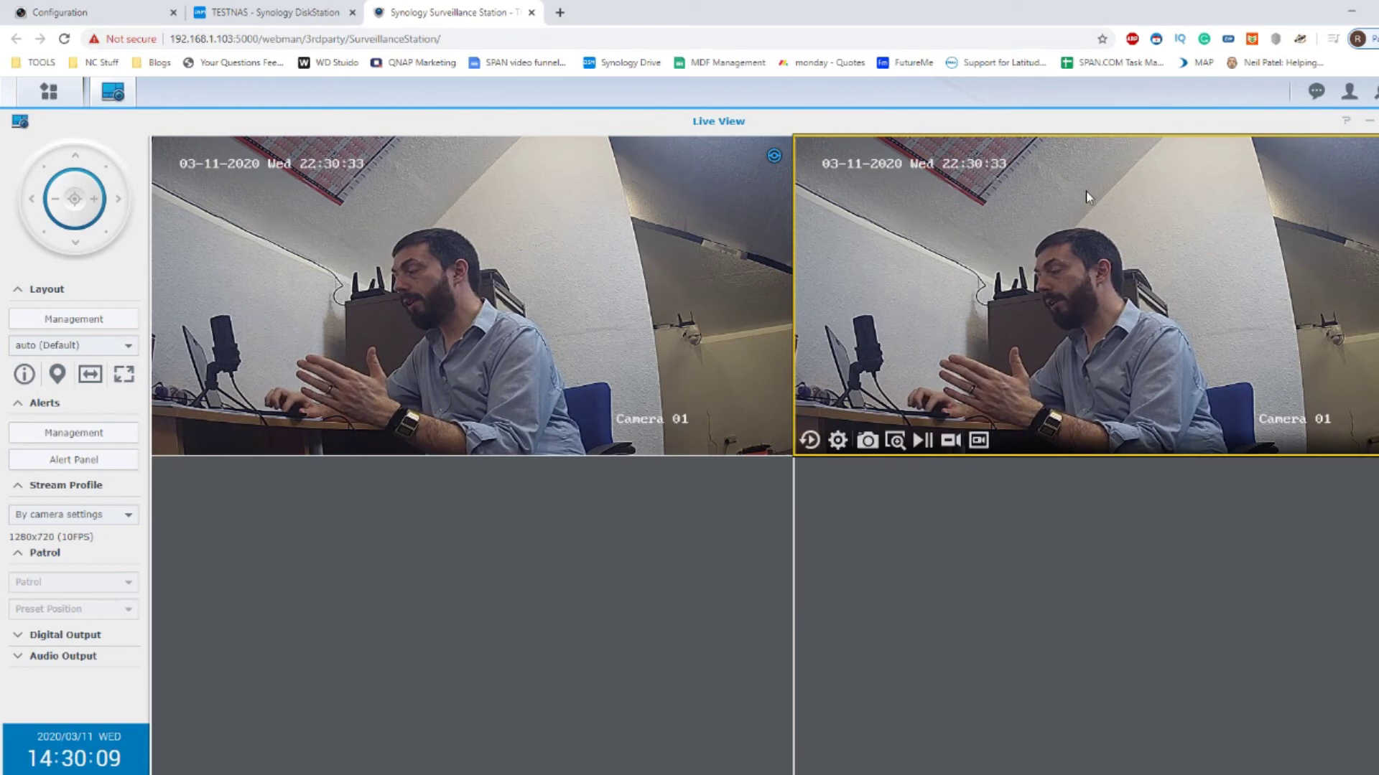
left_click(775, 160)
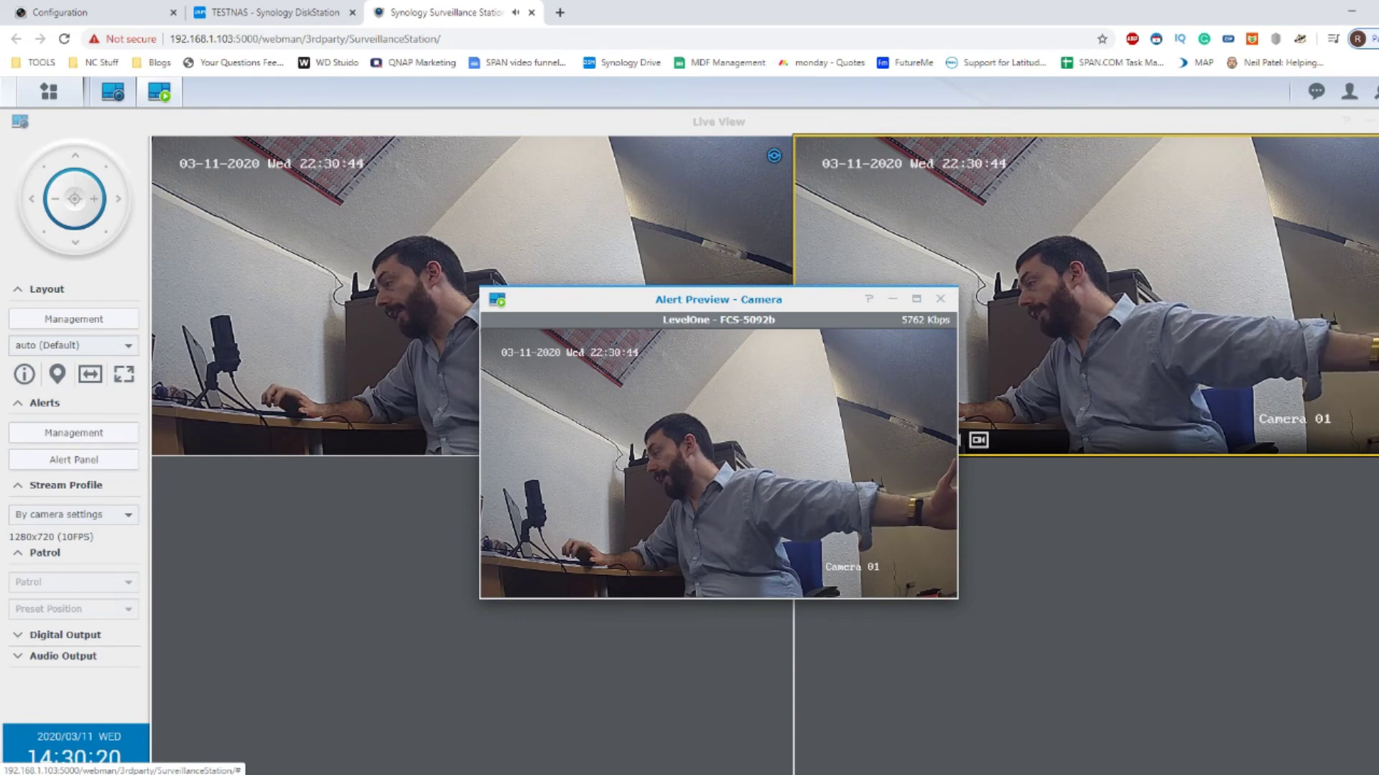
left_click_drag(861, 308, 1162, 327)
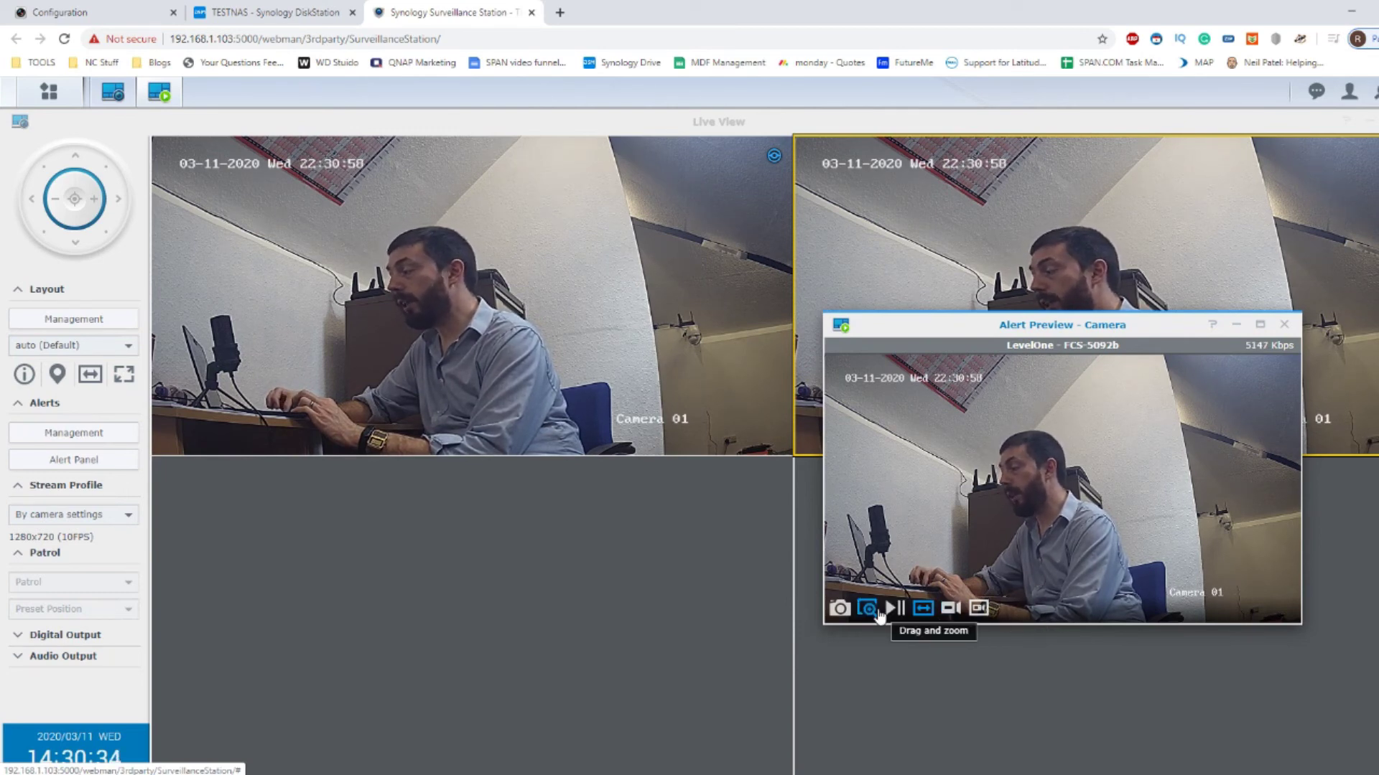
left_click_drag(931, 317, 669, 358)
Show the alert list and play the FCS-5092b motion detection recordings from 14:30:13 and 14:28:33, closing the player after each.
left_click(111, 466)
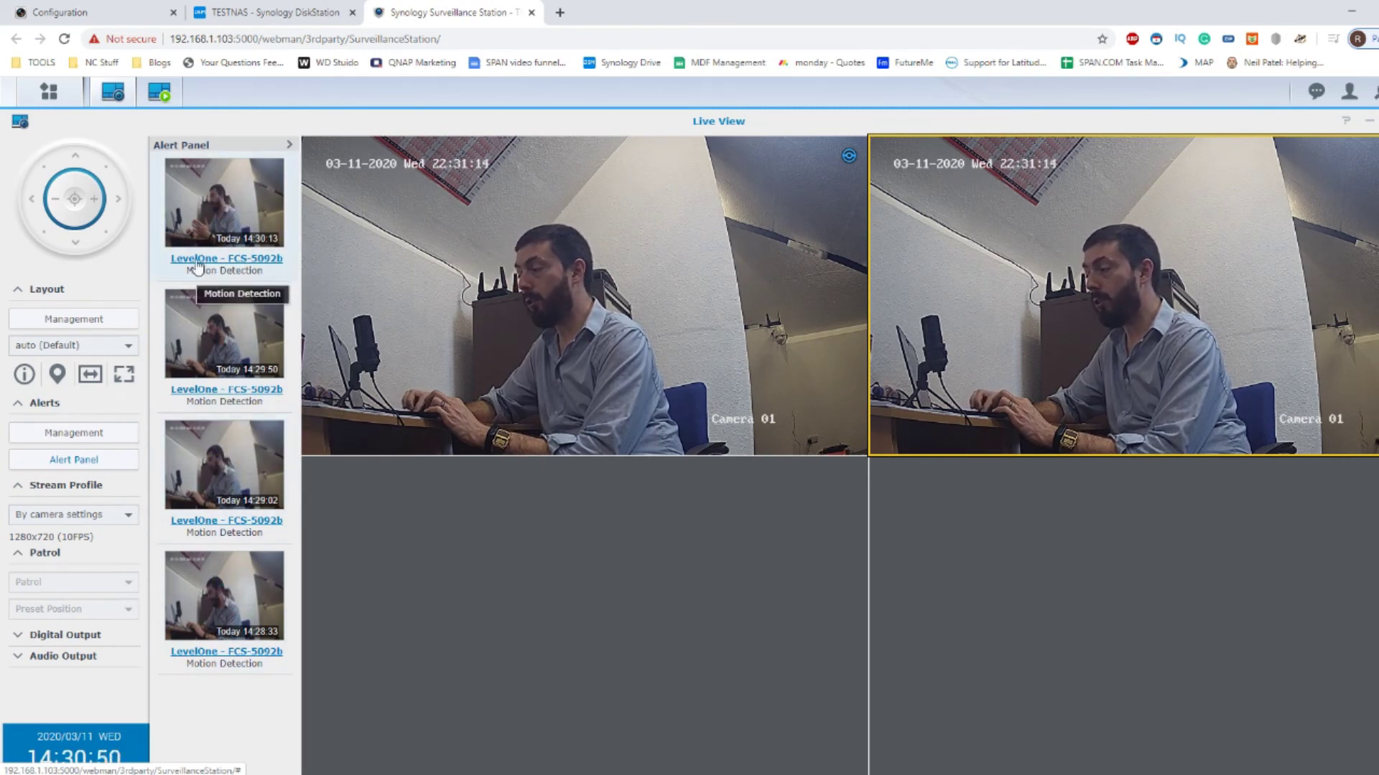
left_click(225, 206)
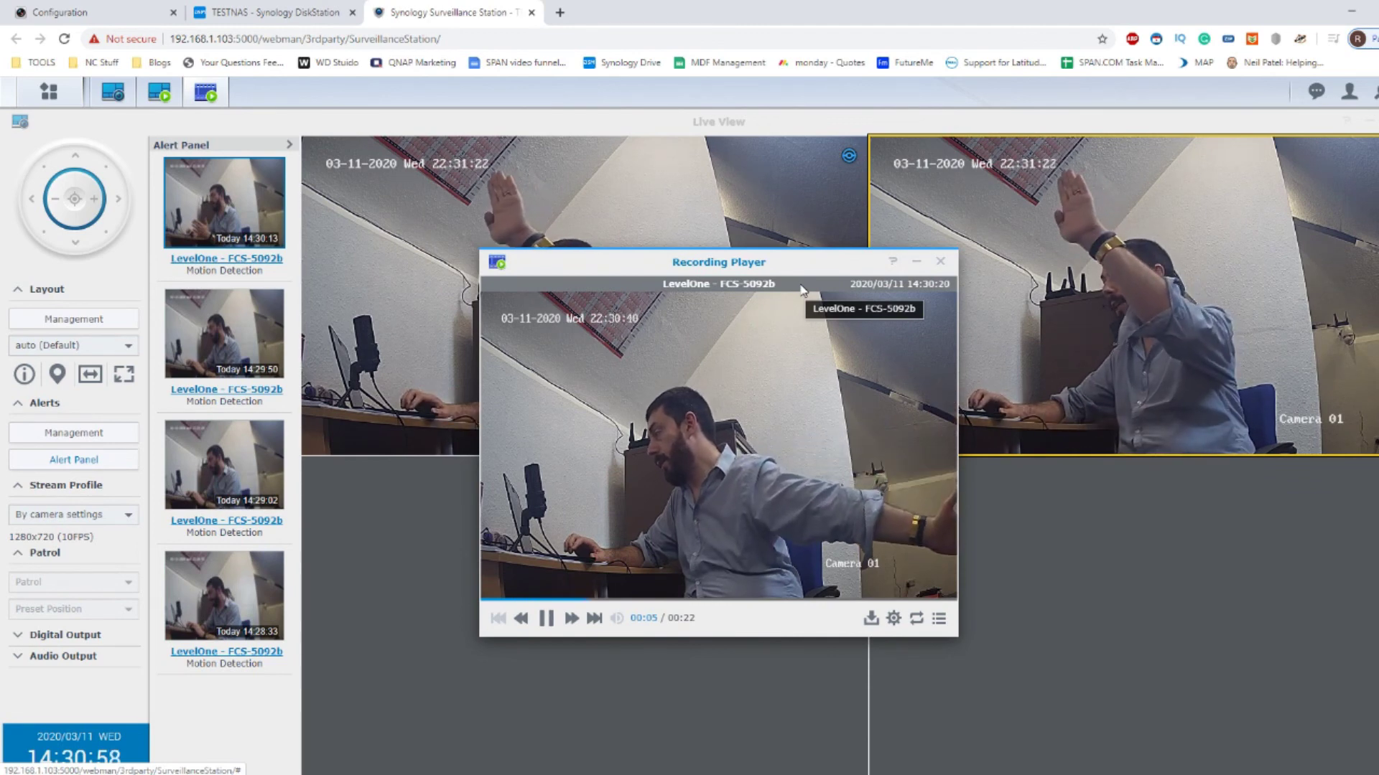
mouse_move(721, 324)
left_click_drag(762, 262, 833, 385)
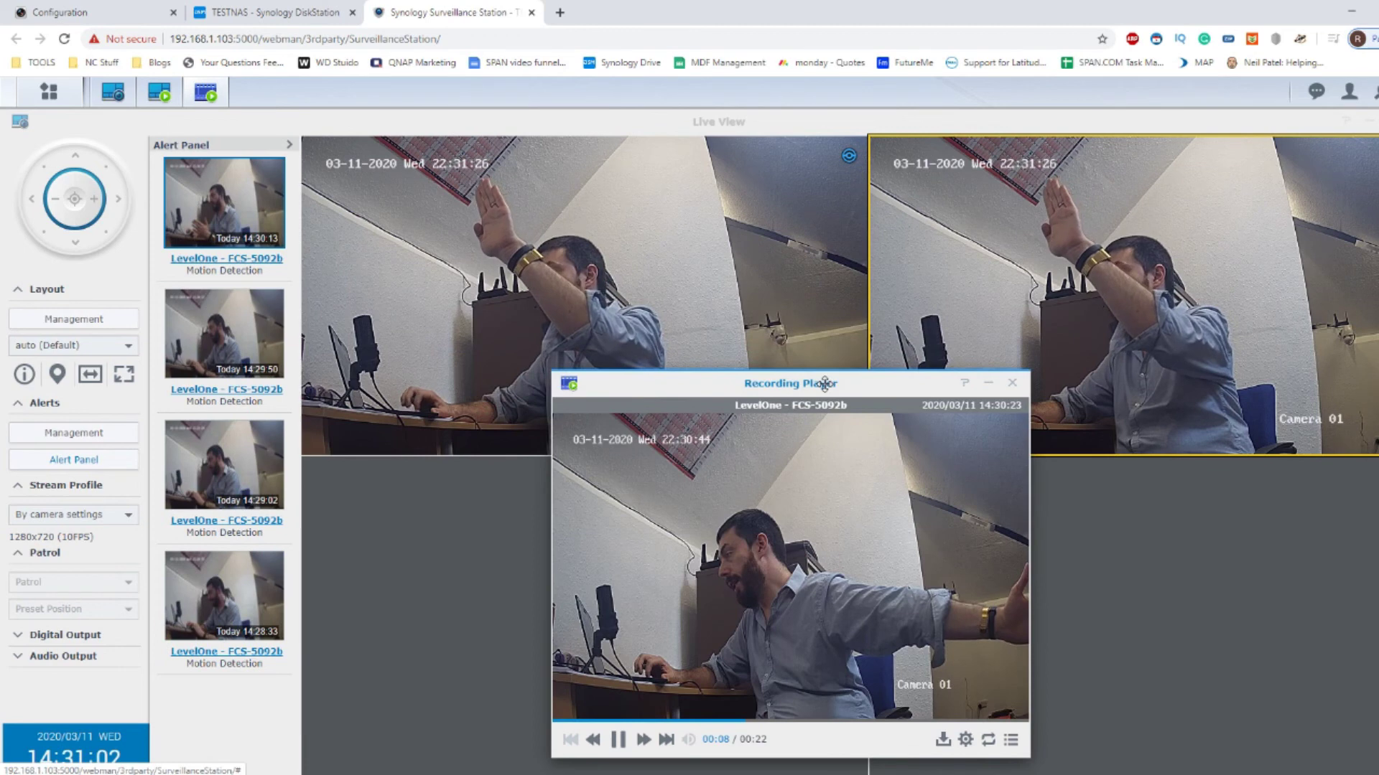
left_click(1013, 384)
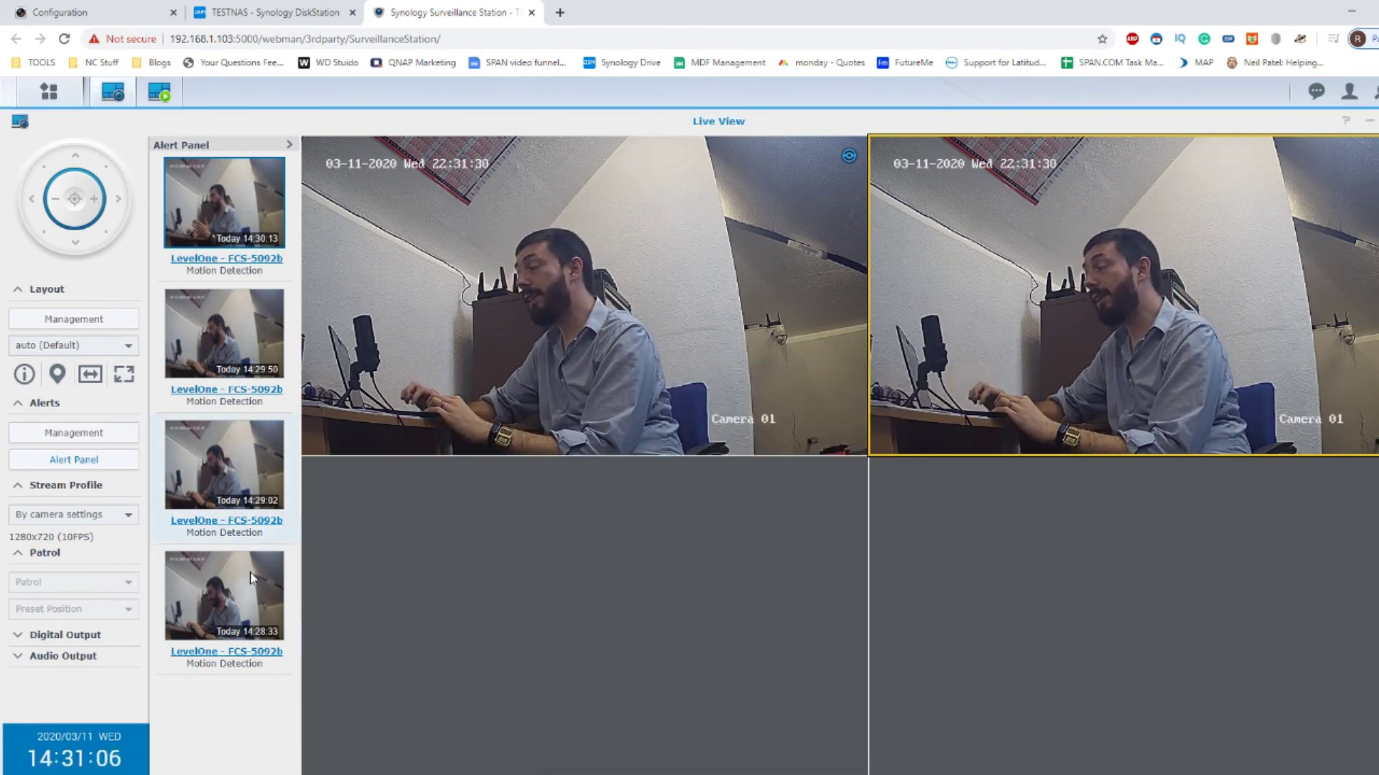
left_click(225, 596)
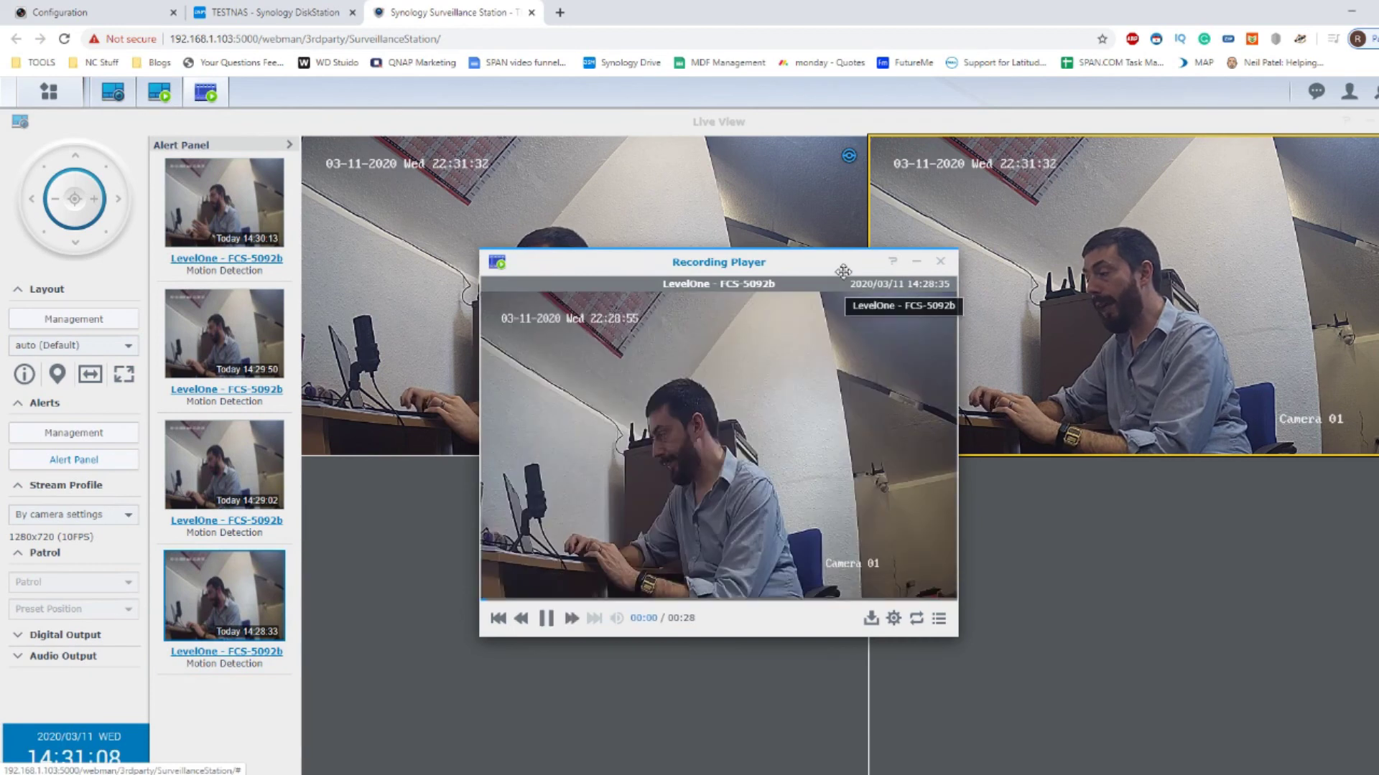
left_click(941, 263)
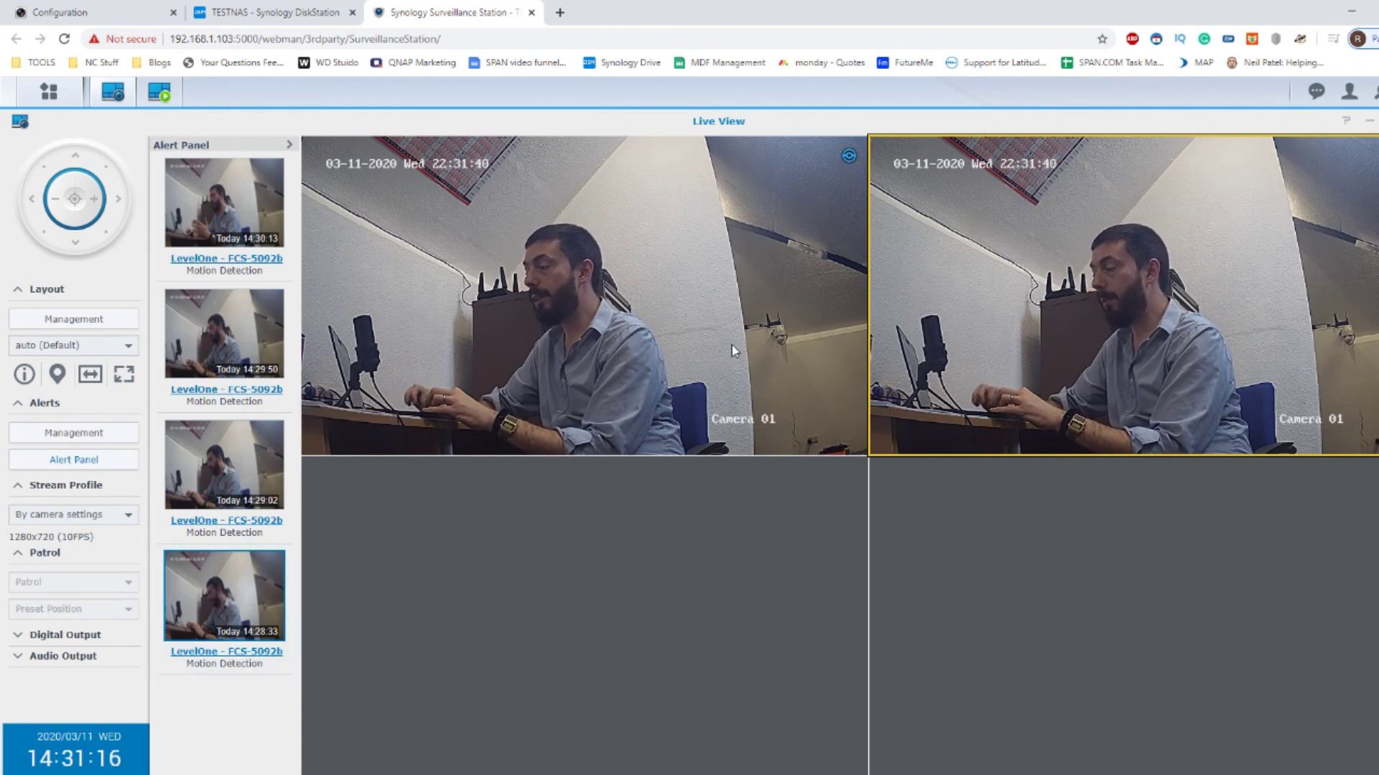
Start a manual recording on the FCS-5092b feed with a custom length of 5 minutes.
left_click(682, 345)
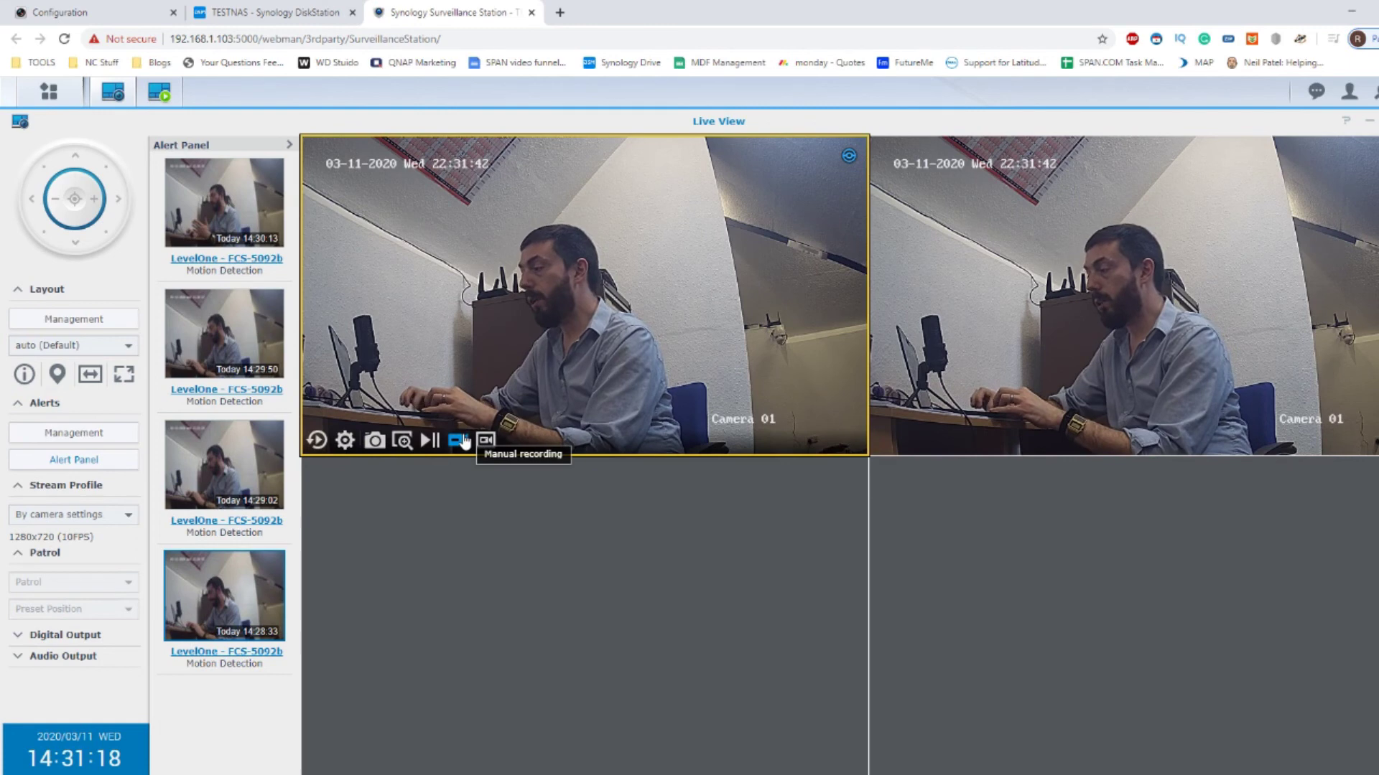
left_click(962, 417)
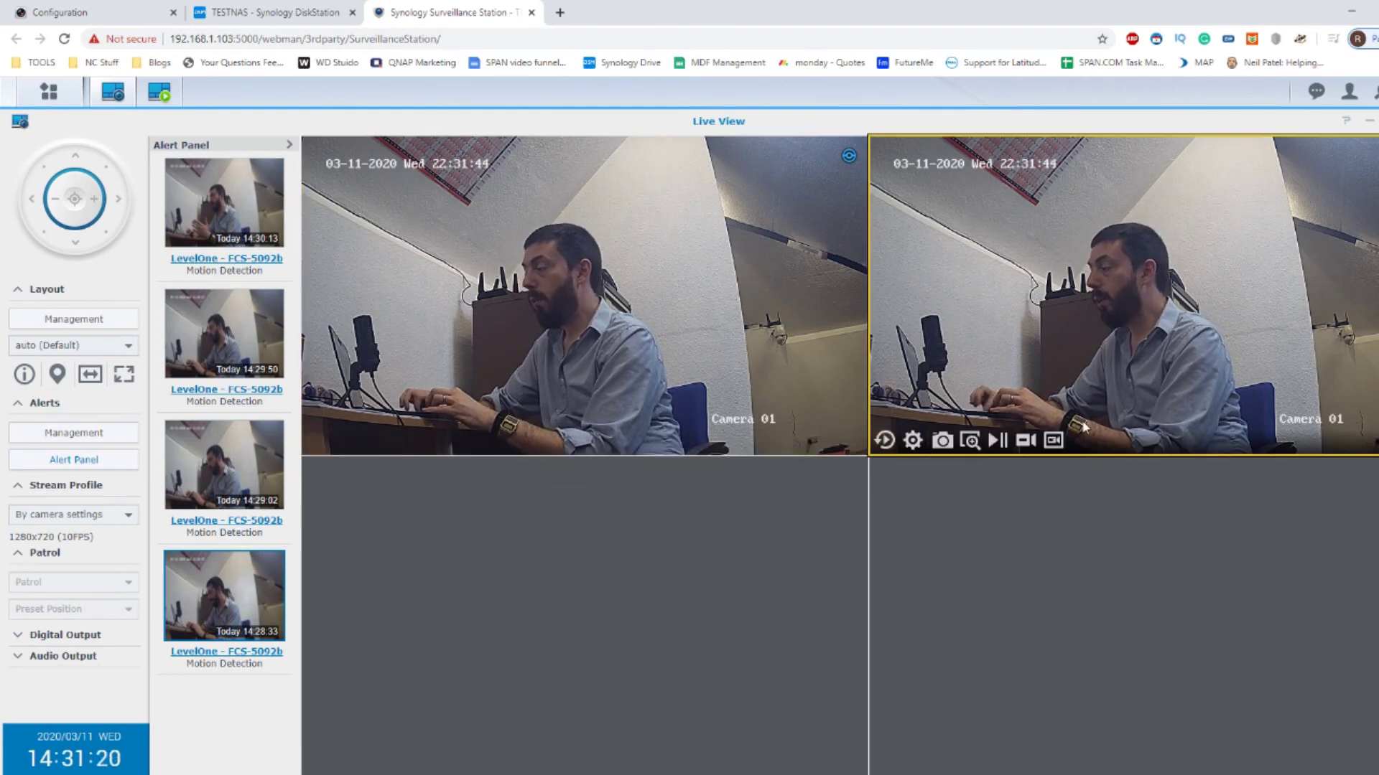
left_click(1026, 441)
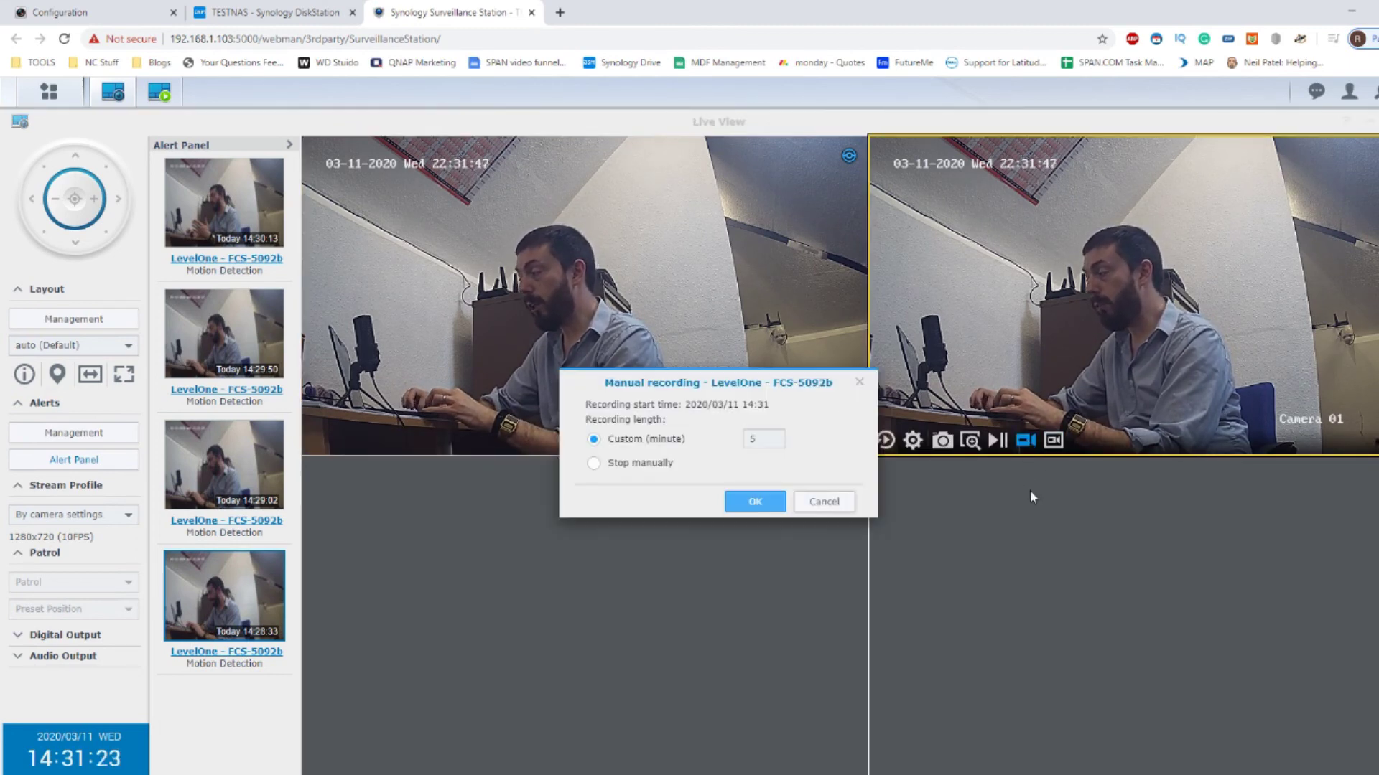
left_click(755, 500)
mouse_move(1125, 359)
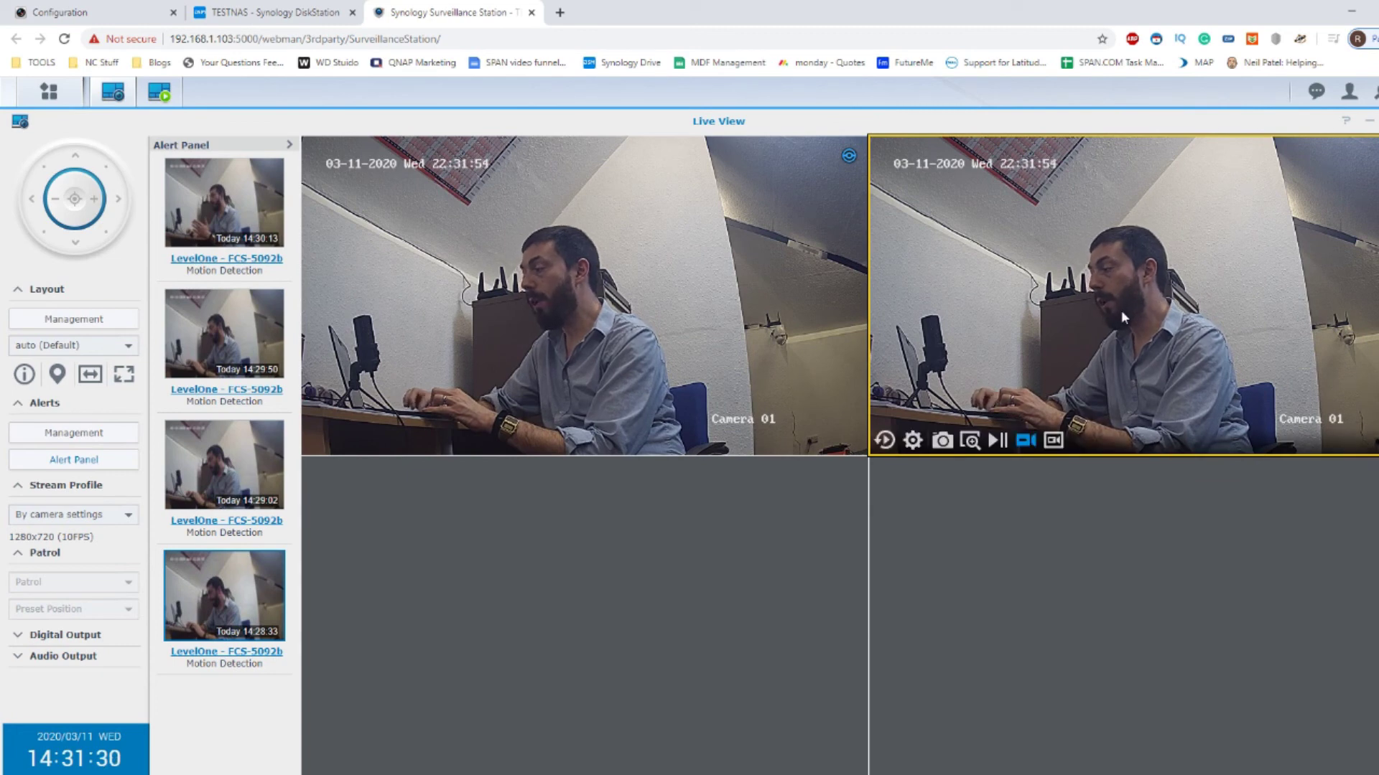
left_click(559, 290)
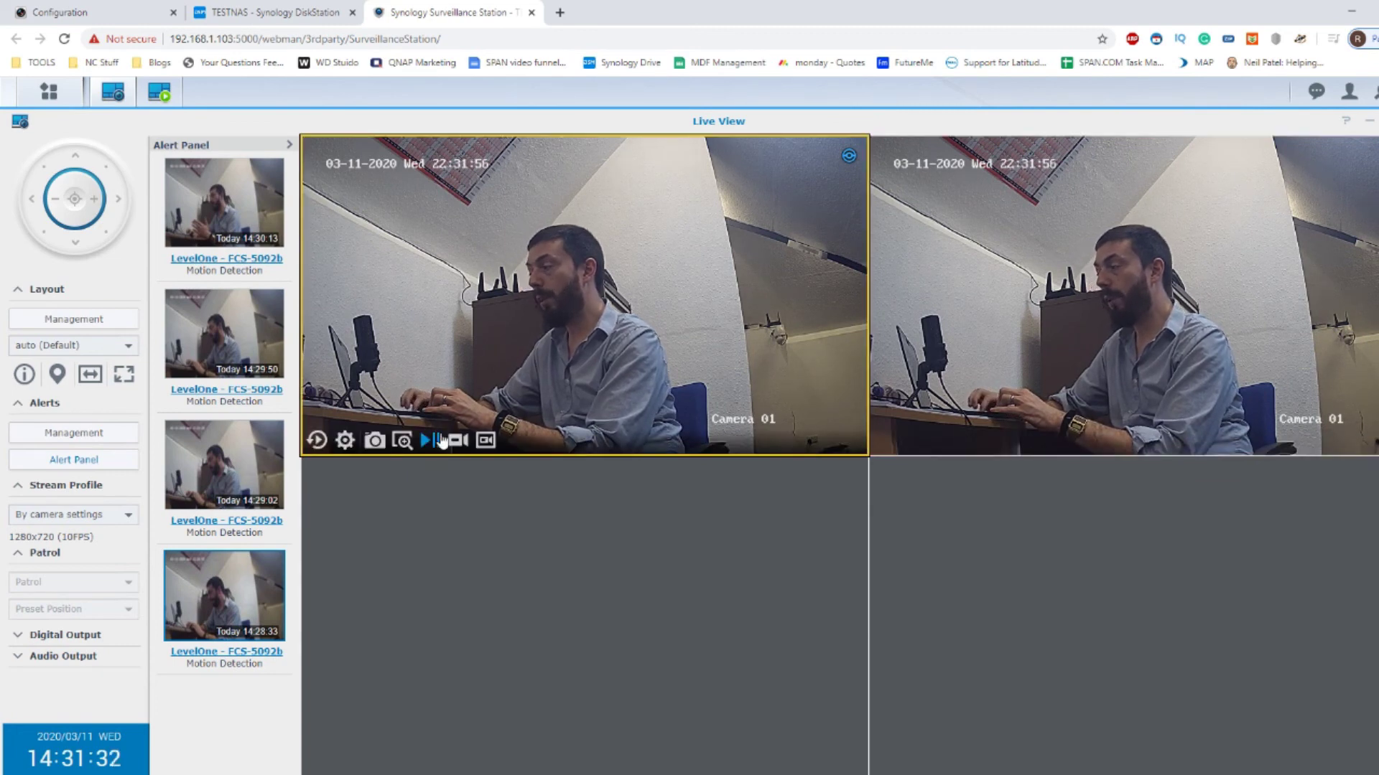
Set the second camera feed's stream profile to High quality.
left_click(1116, 376)
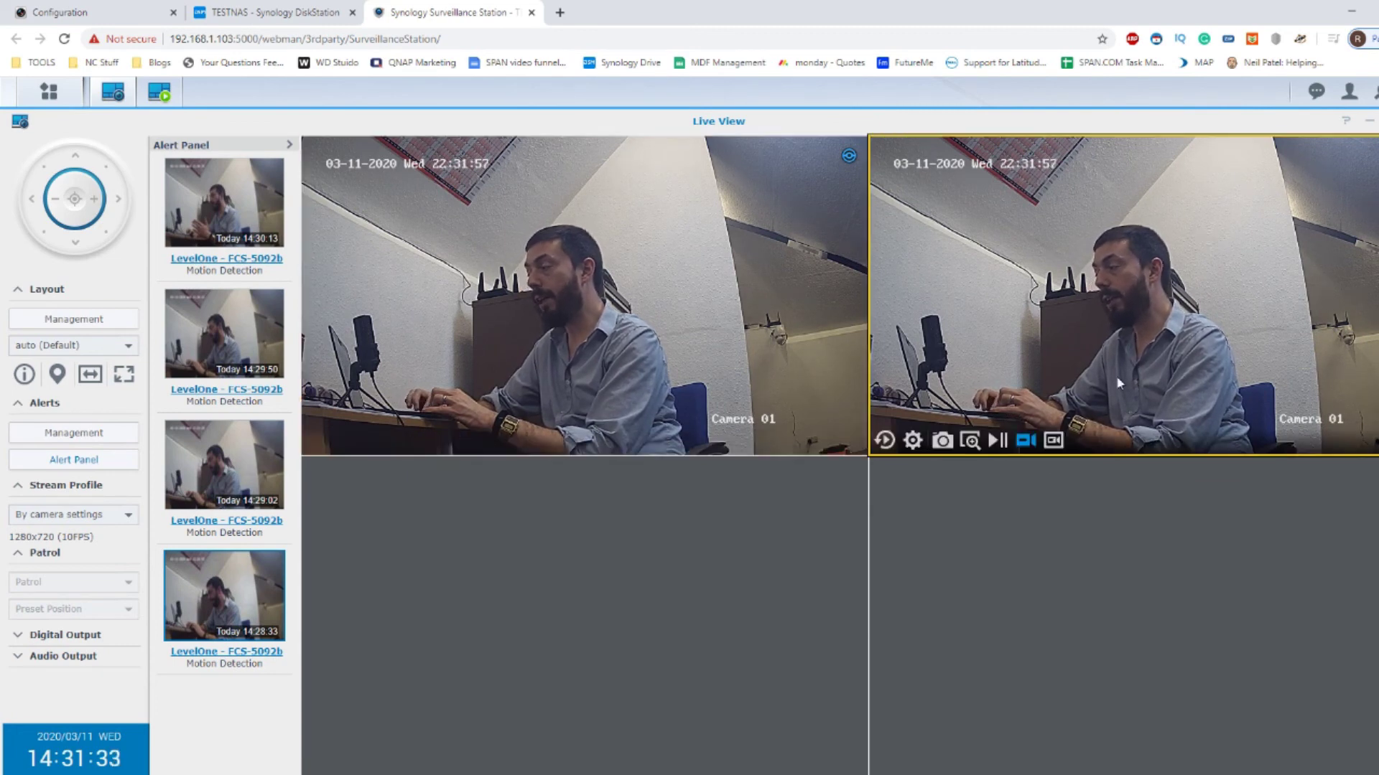
left_click(1053, 440)
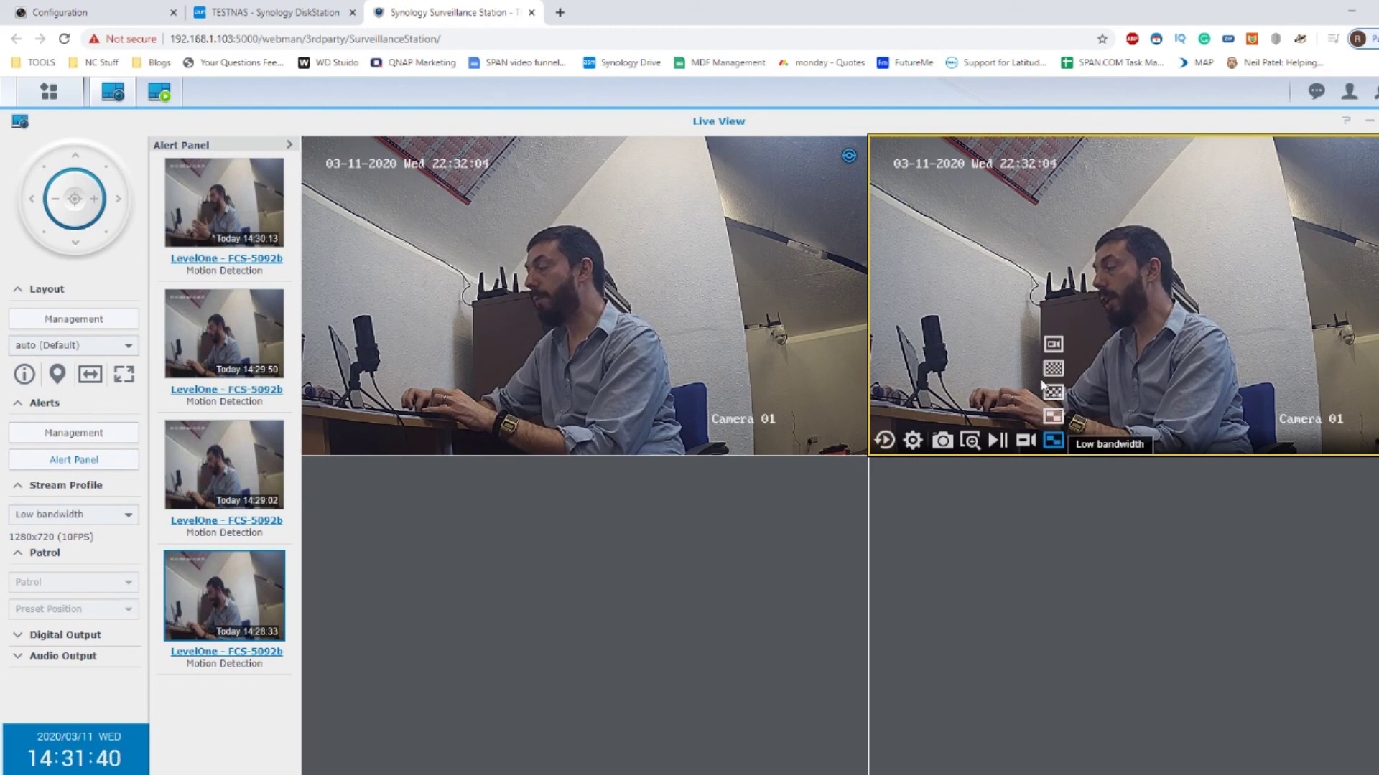
left_click(1053, 345)
left_click(1052, 370)
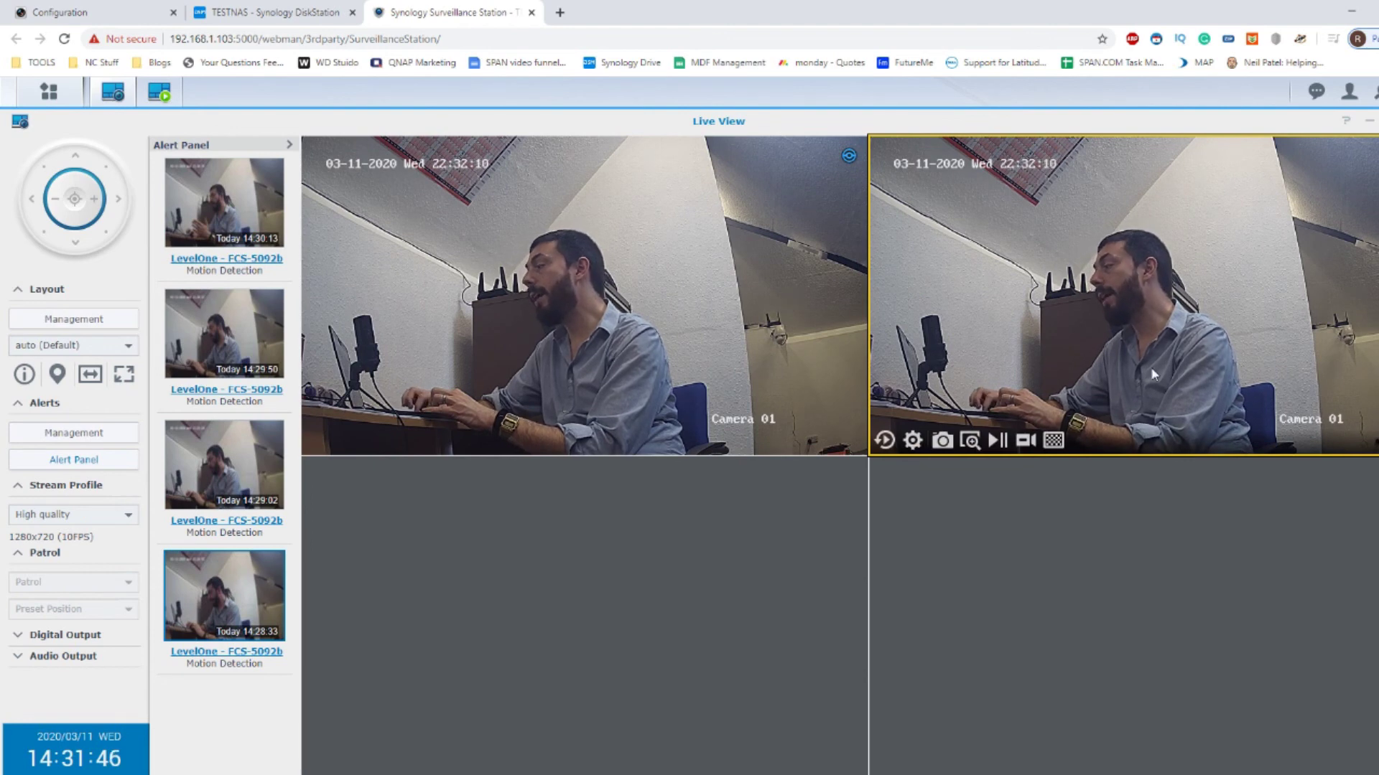
Hide the alert list and examine the advanced alert settings for reminders, pop-up windows and history archives.
left_click(117, 458)
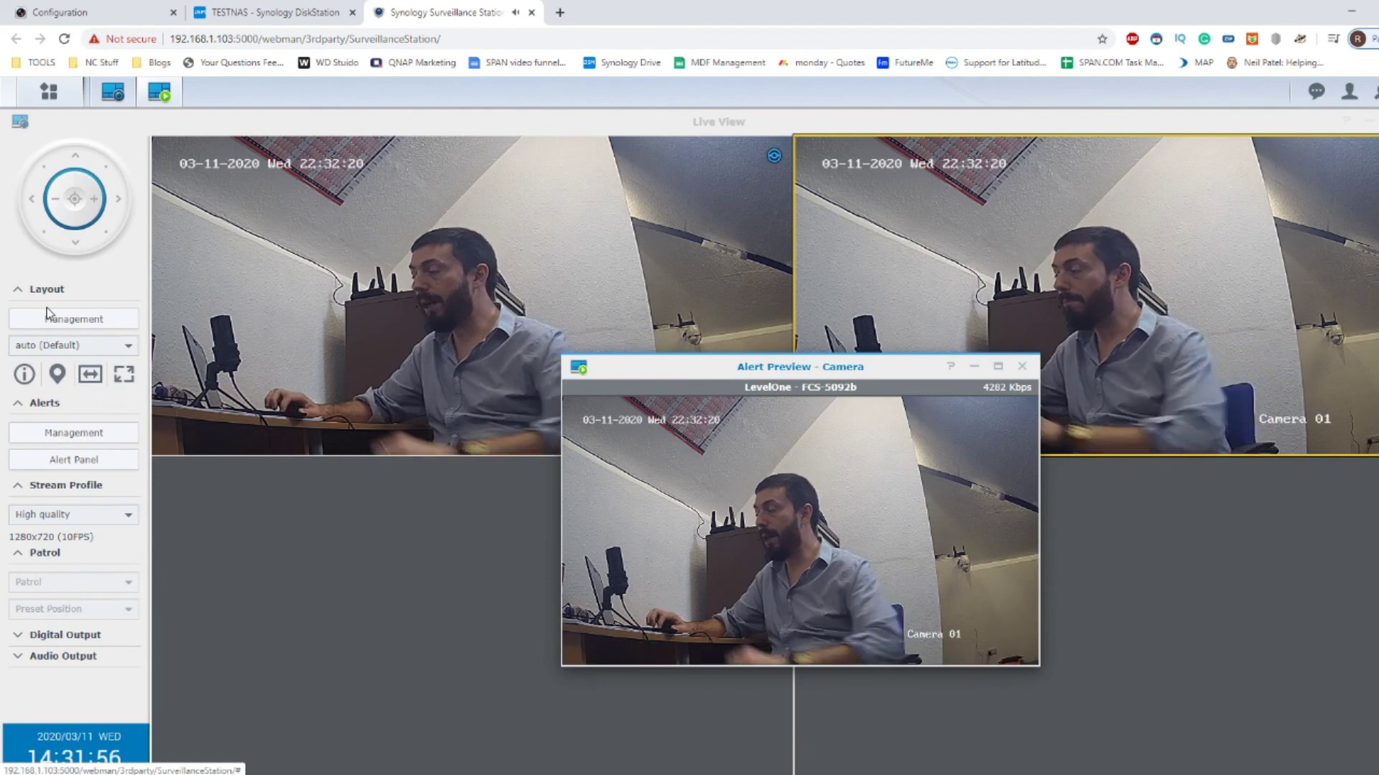
left_click(88, 433)
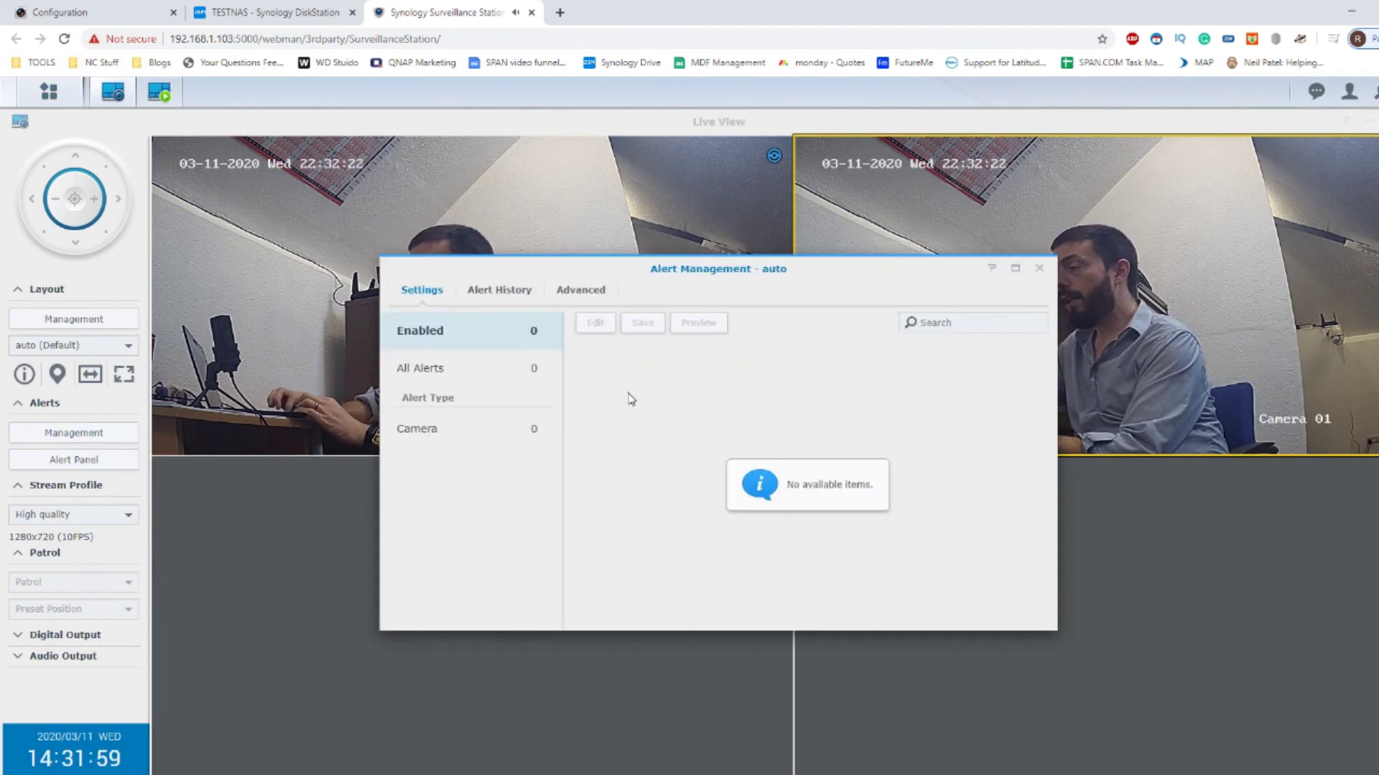
left_click(563, 291)
scroll(528, 404, "down", 1)
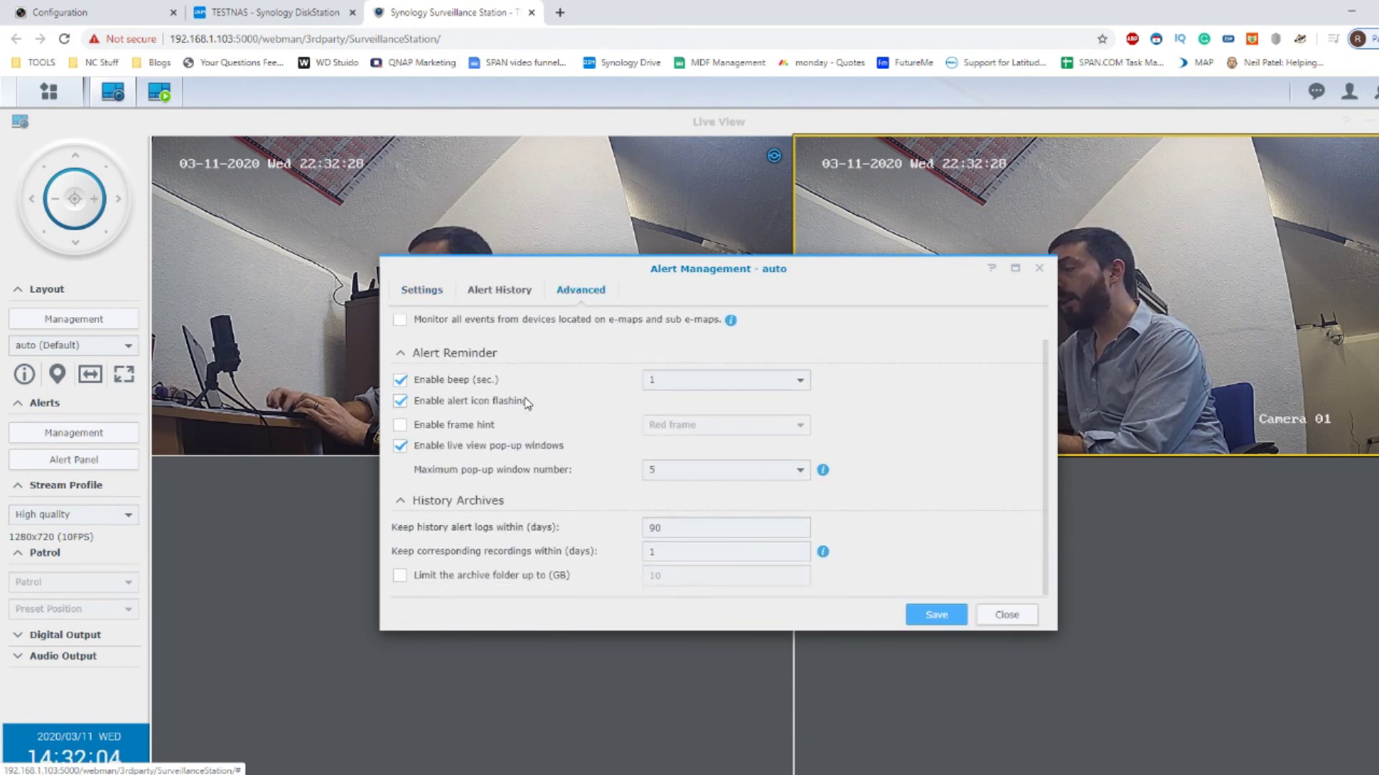
scroll(527, 403, "up", 1)
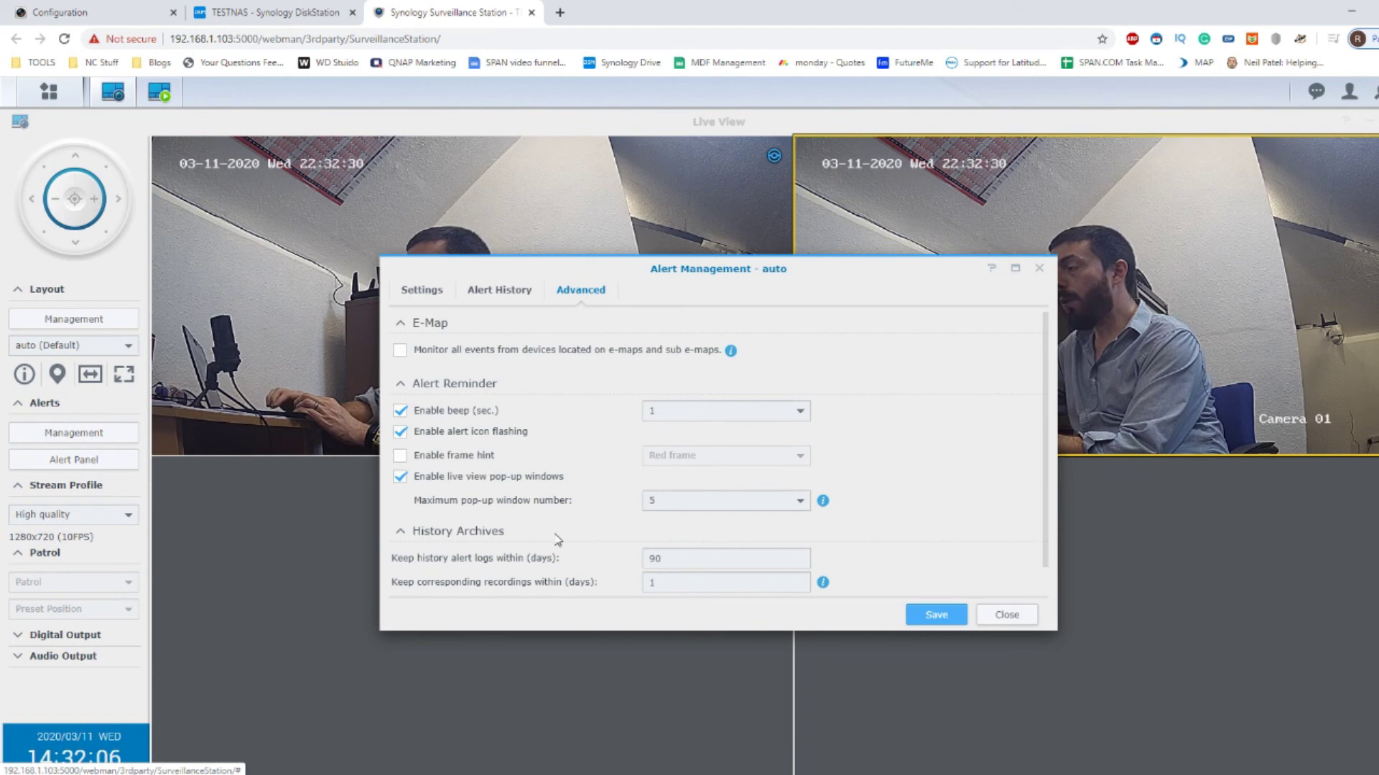
scroll(524, 534, "down", 1)
scroll(530, 512, "up", 1)
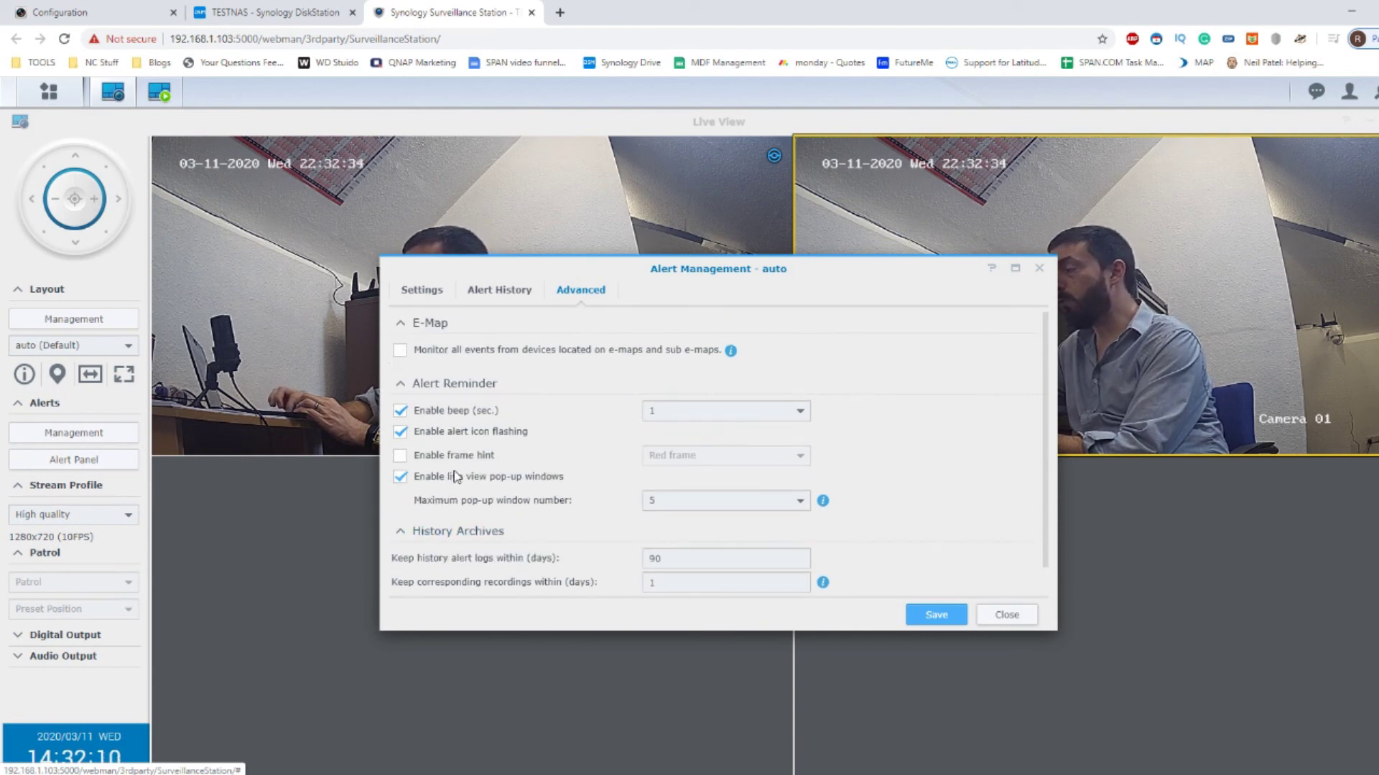
scroll(425, 427, "down", 1)
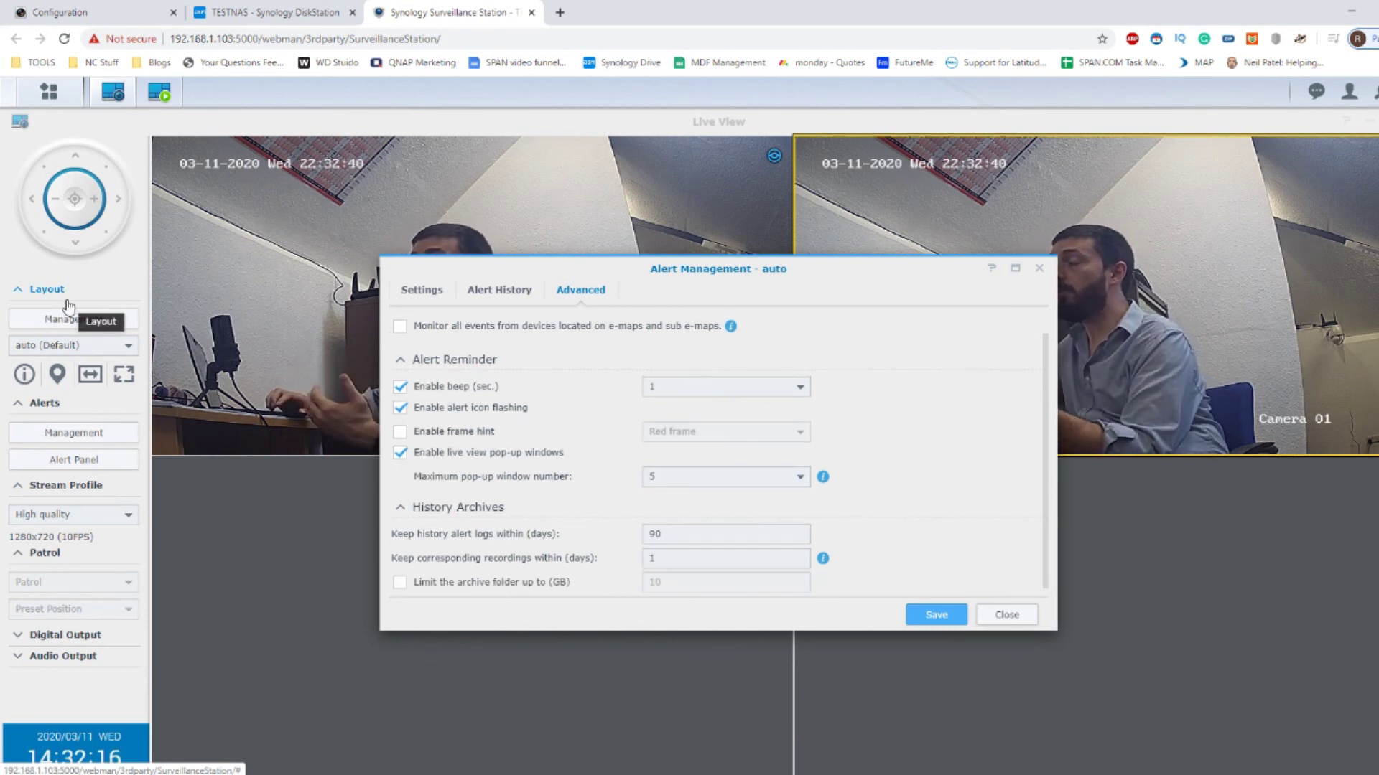
scroll(695, 411, "down", 1)
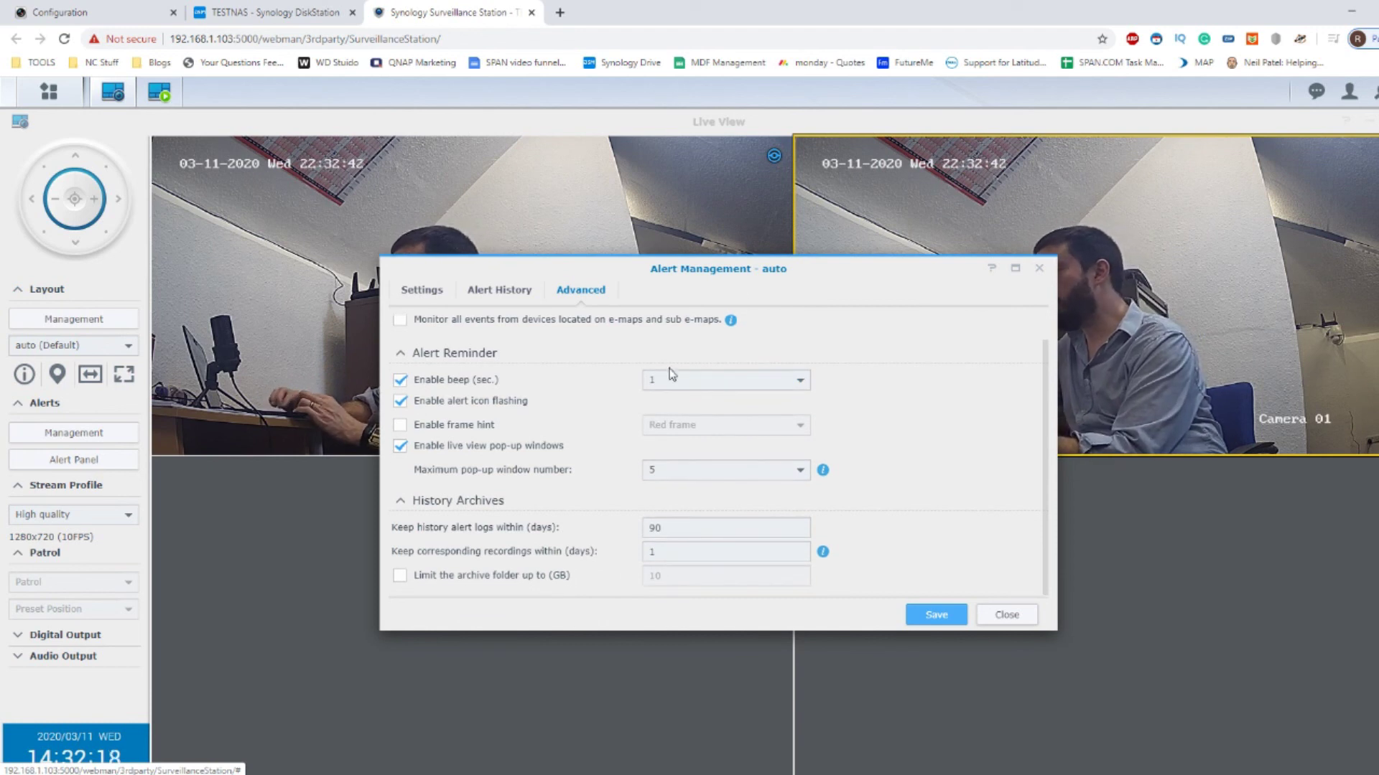
left_click(1039, 269)
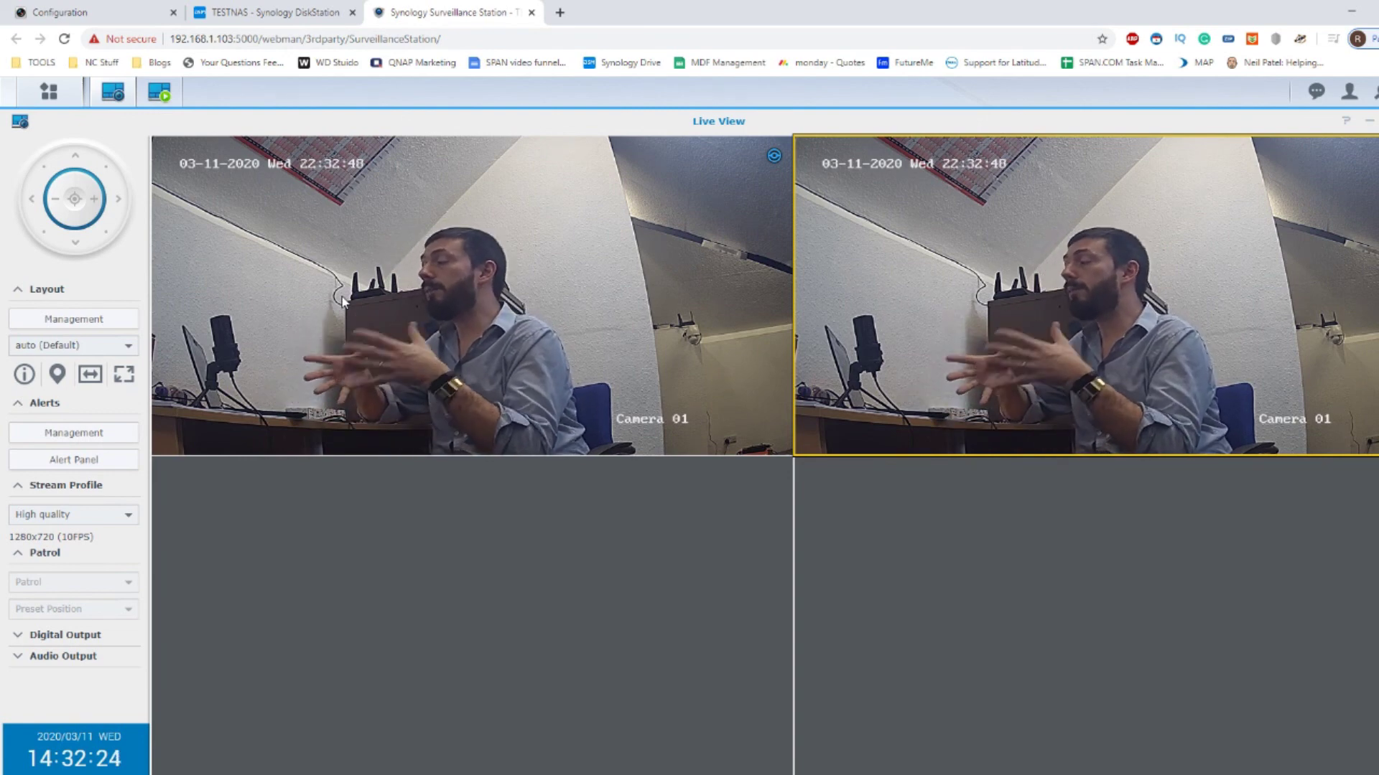
Move the FCS-5092b Alert Preview window into the empty Live View cell beneath the first camera feed.
mouse_move(856, 337)
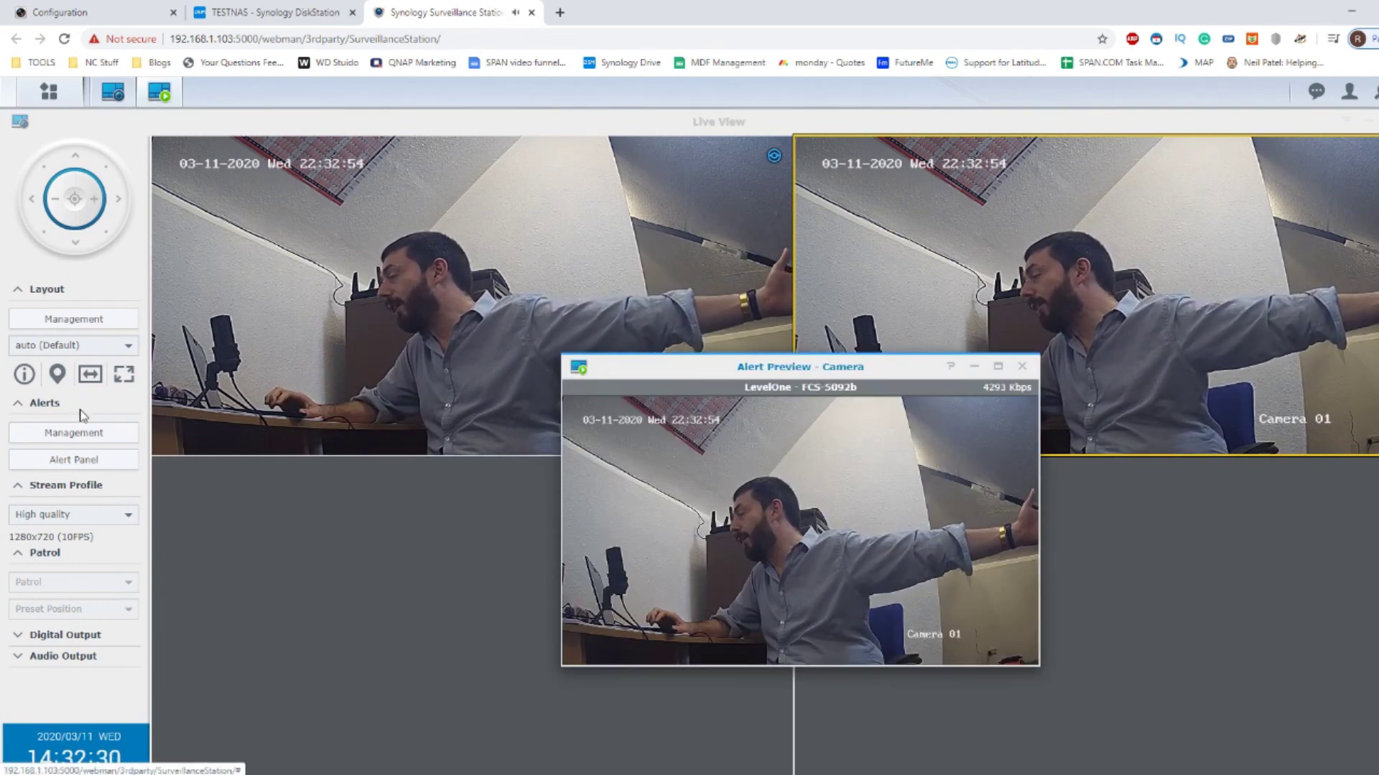
left_click_drag(631, 361, 321, 475)
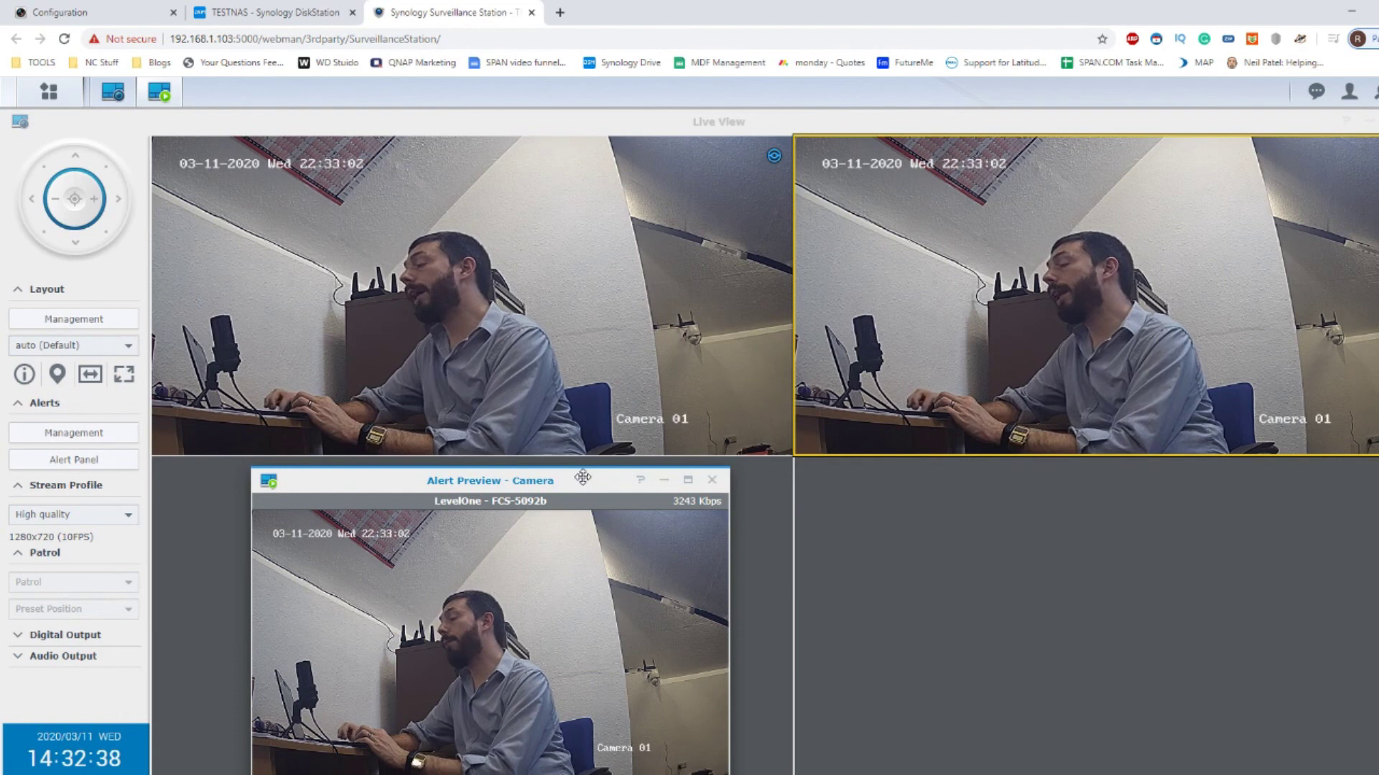
left_click_drag(576, 473, 531, 407)
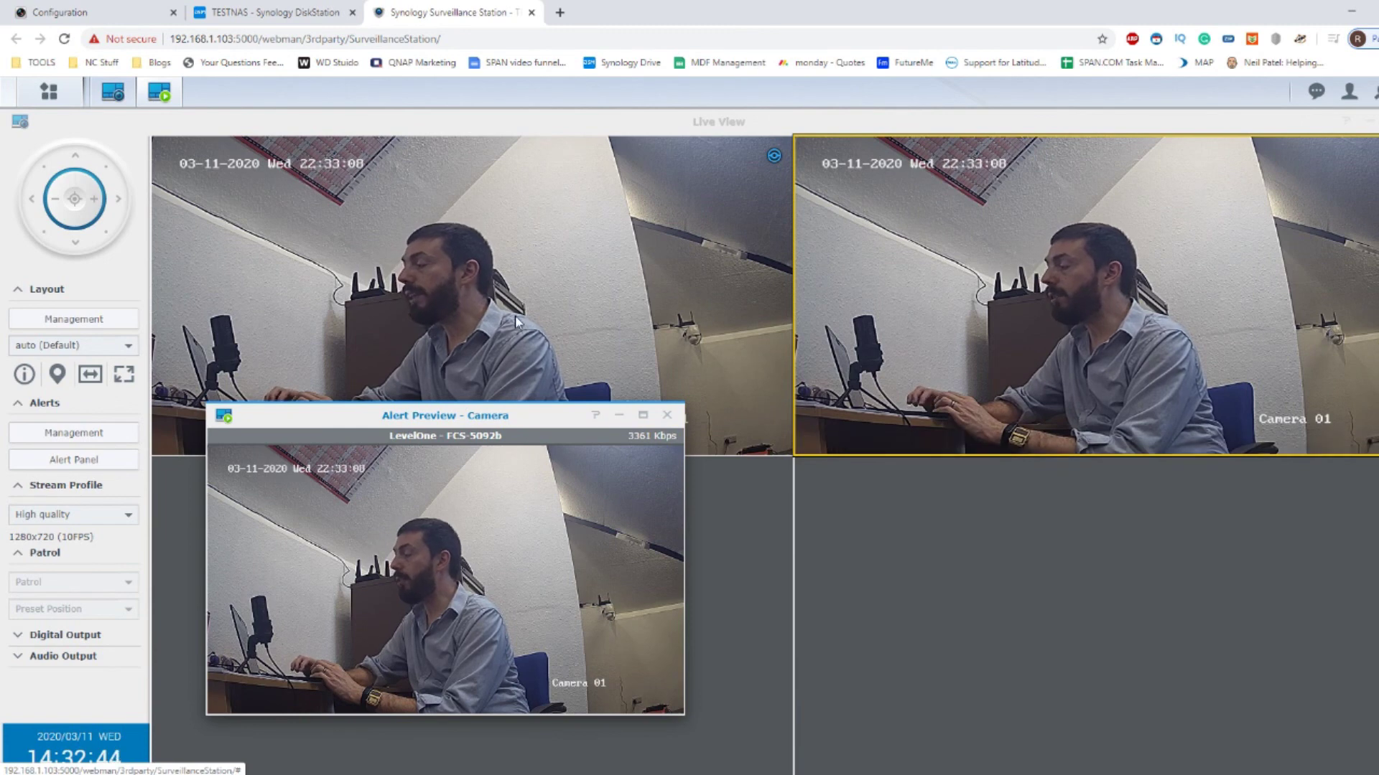
left_click_drag(491, 420, 510, 479)
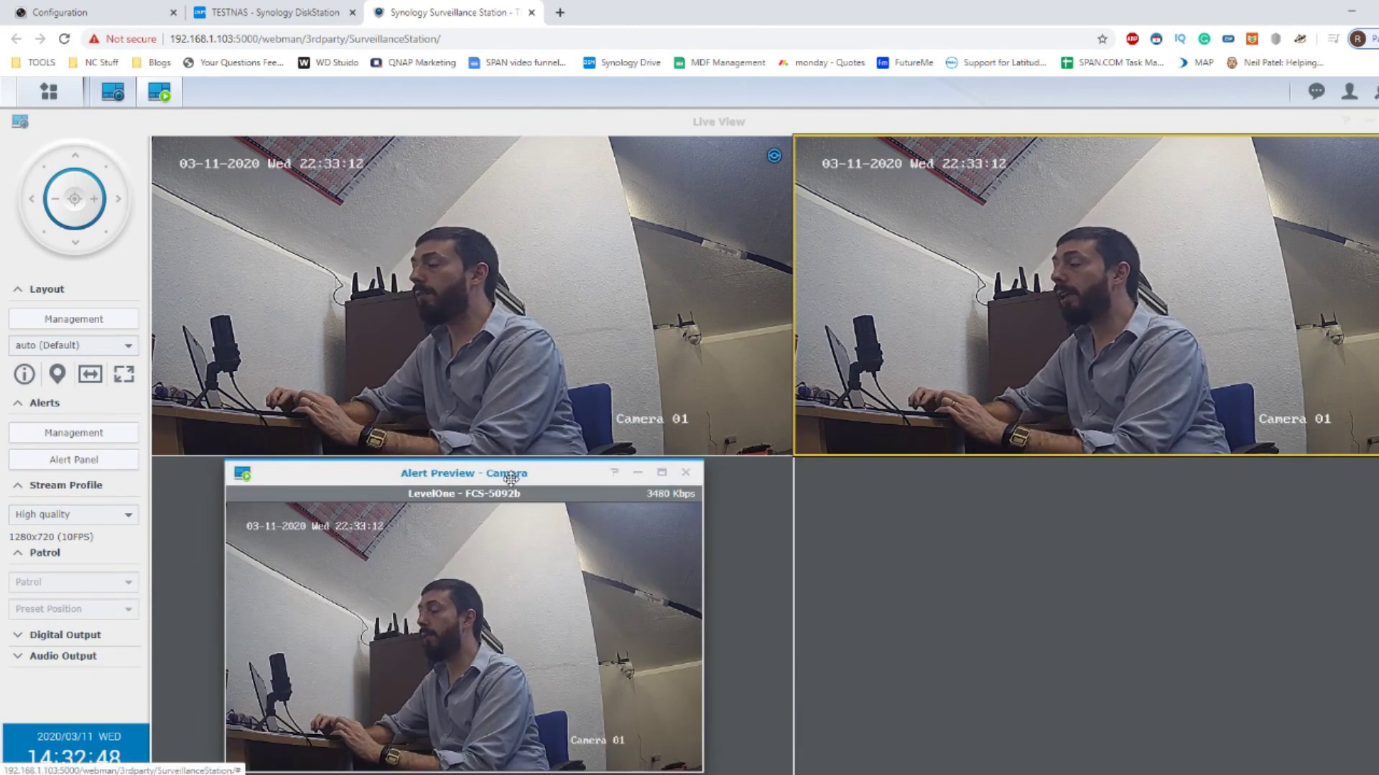
left_click_drag(510, 479, 511, 487)
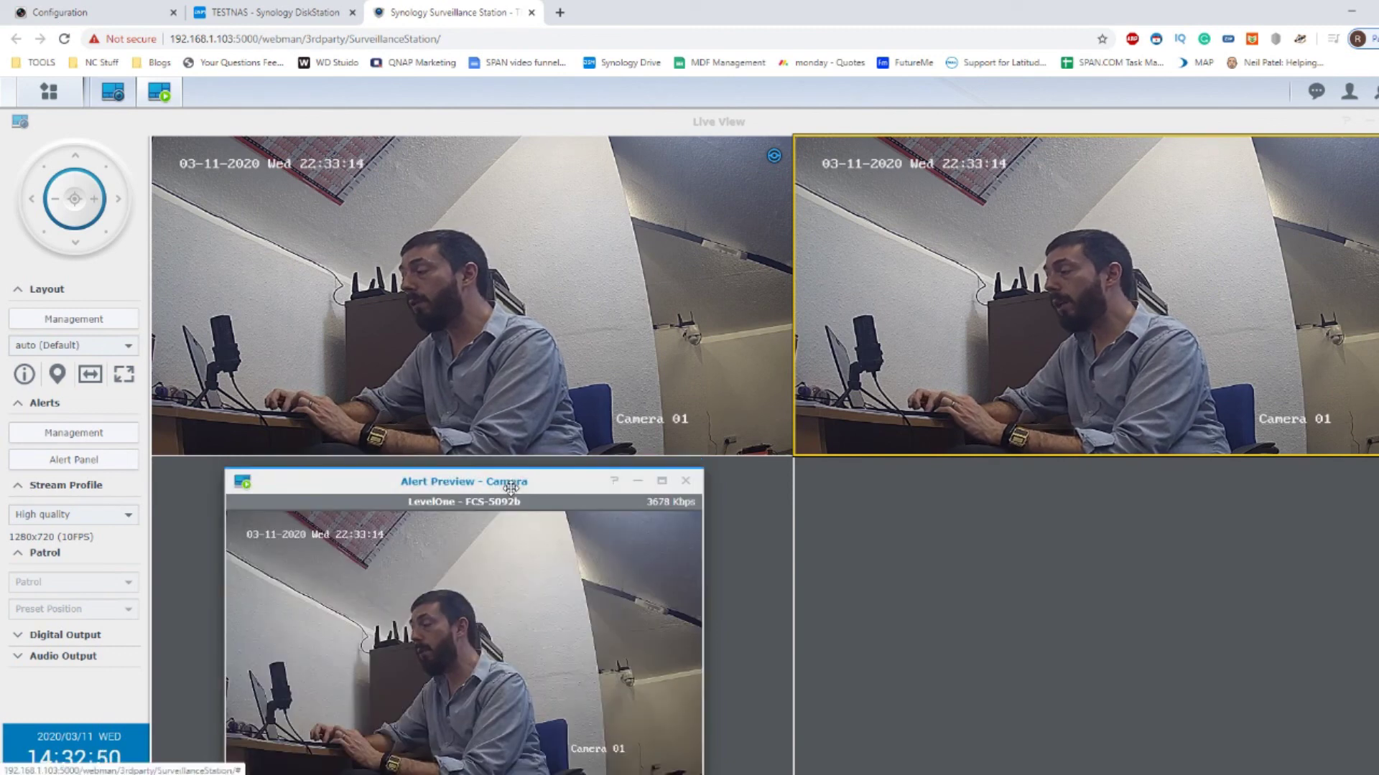